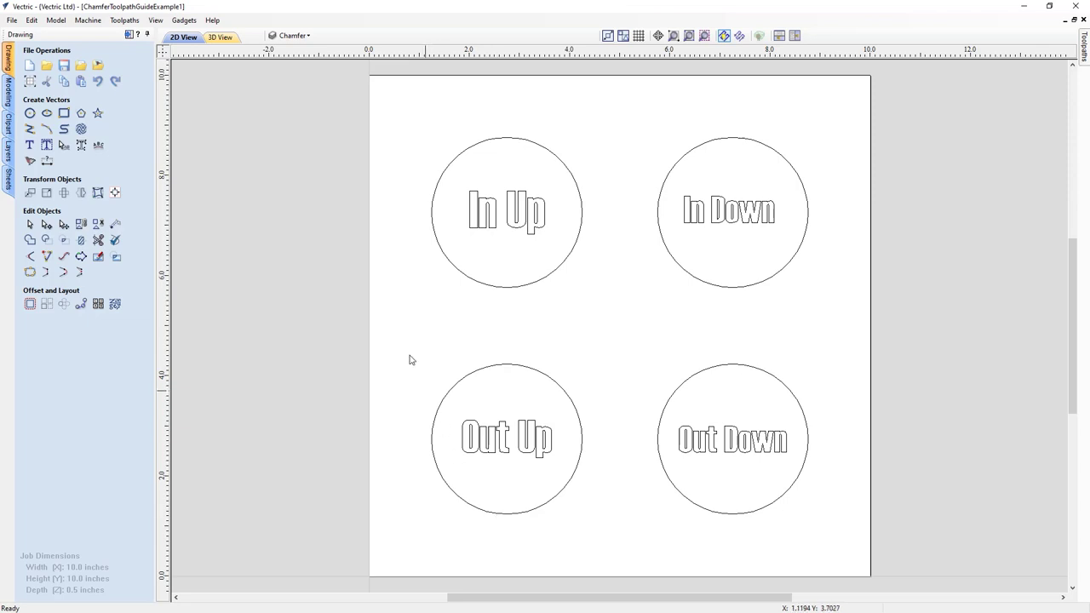
Step: Switch to the toolpath commands and review the material setup, keeping its settings
click(129, 35)
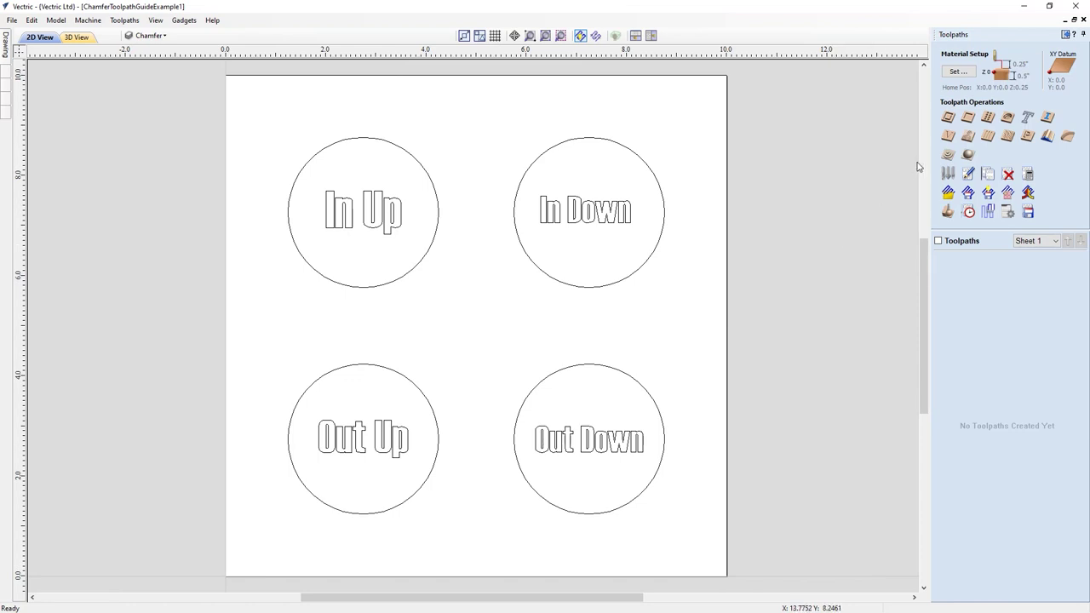
click(956, 72)
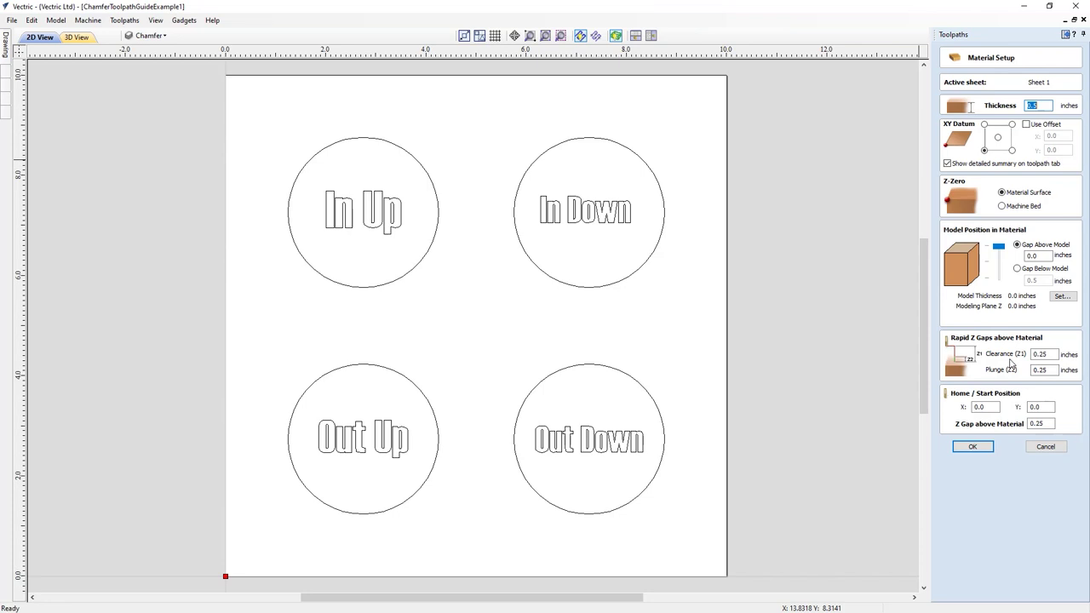
click(973, 447)
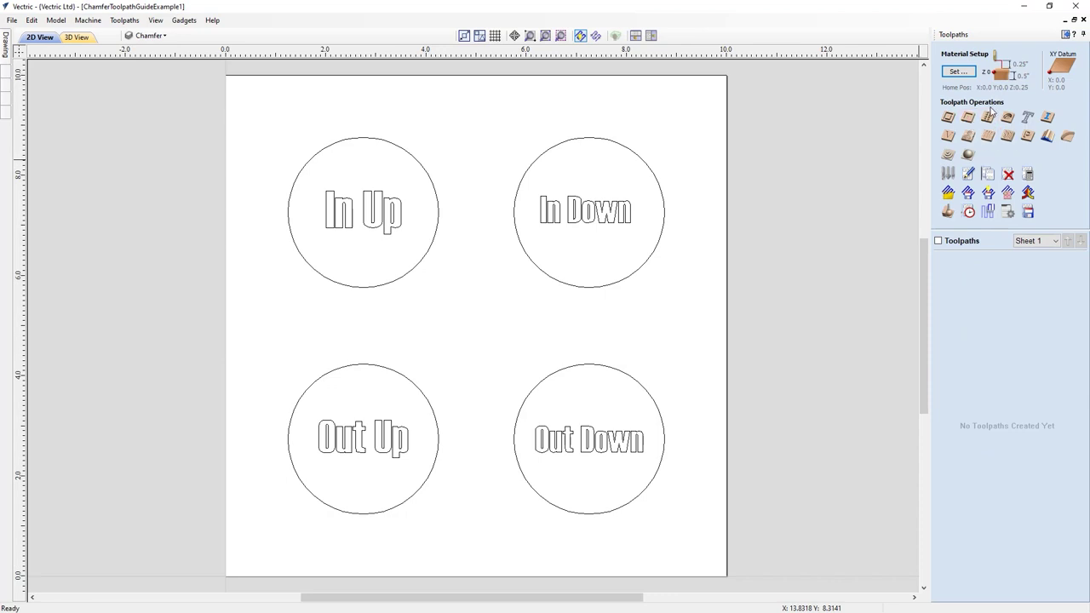
Step: Start a chamfer toolpath on the circle around "In Up" with the V-Bit (60.0° - 1/4") tool
click(1068, 138)
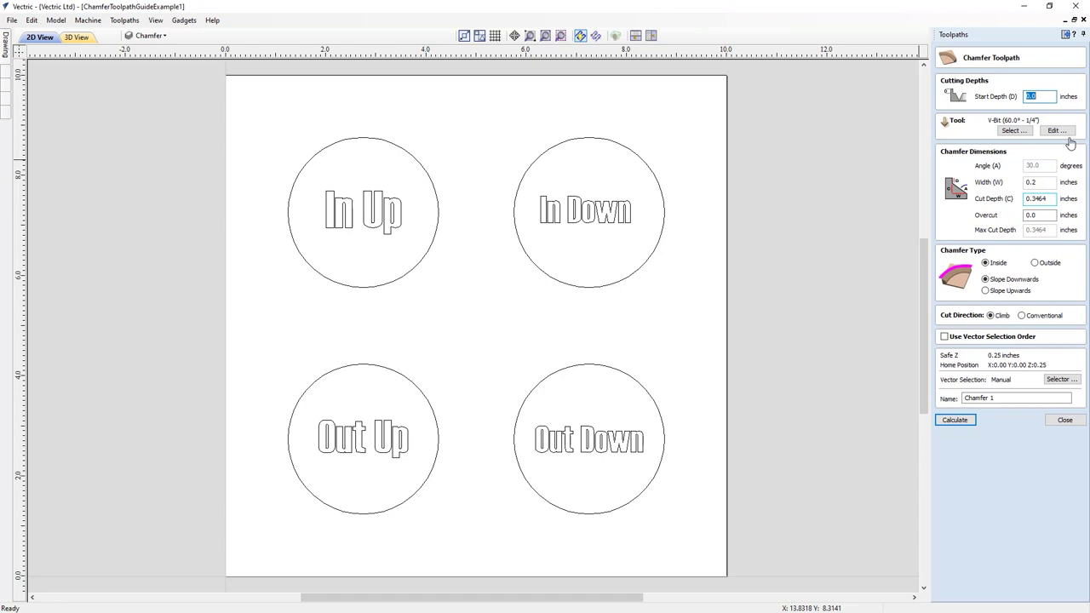
click(436, 233)
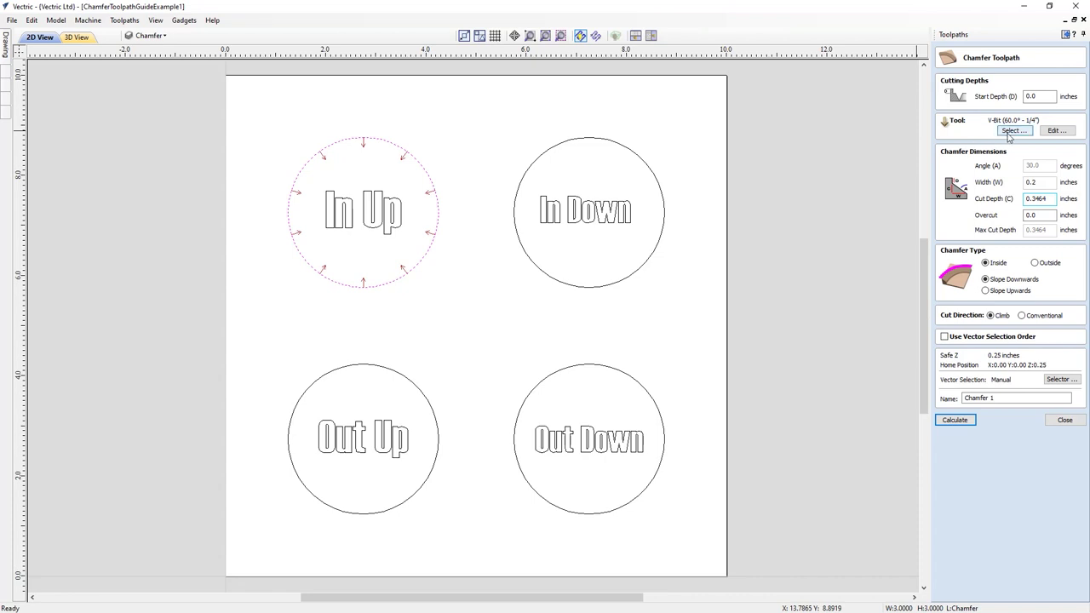
click(1010, 132)
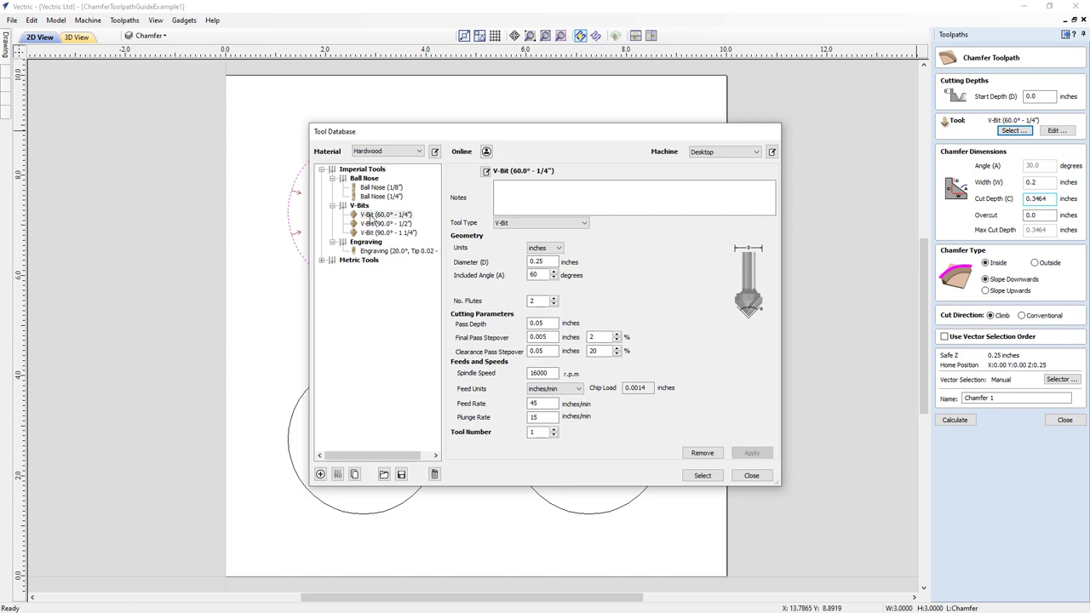
click(378, 215)
click(701, 478)
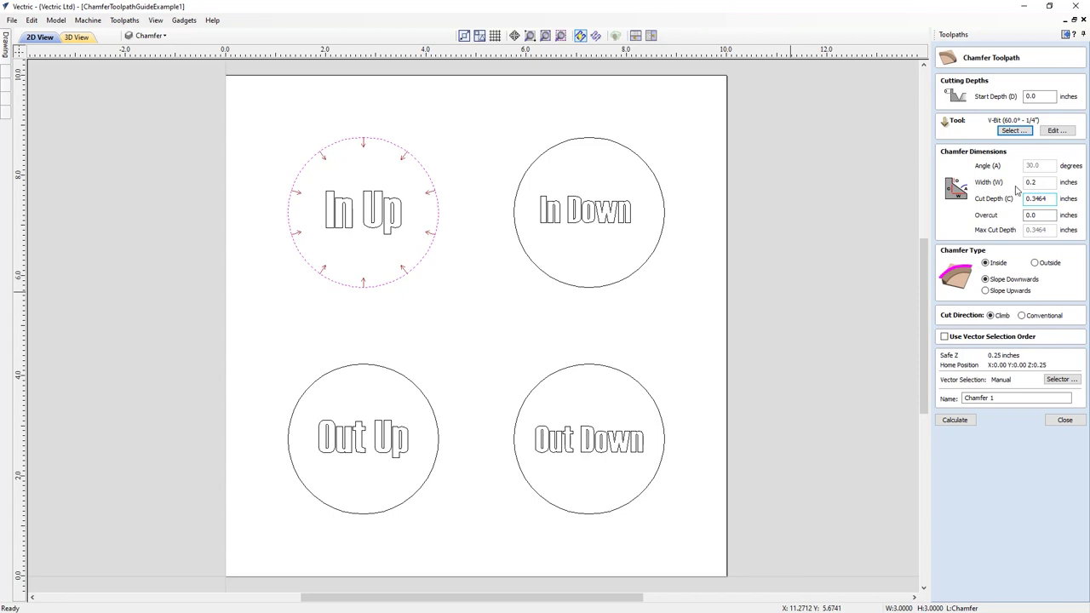
Step: Try a chamfer width of 0.25 inches, and set the cut depth to 0.5 inches
click(1043, 182)
text(5)
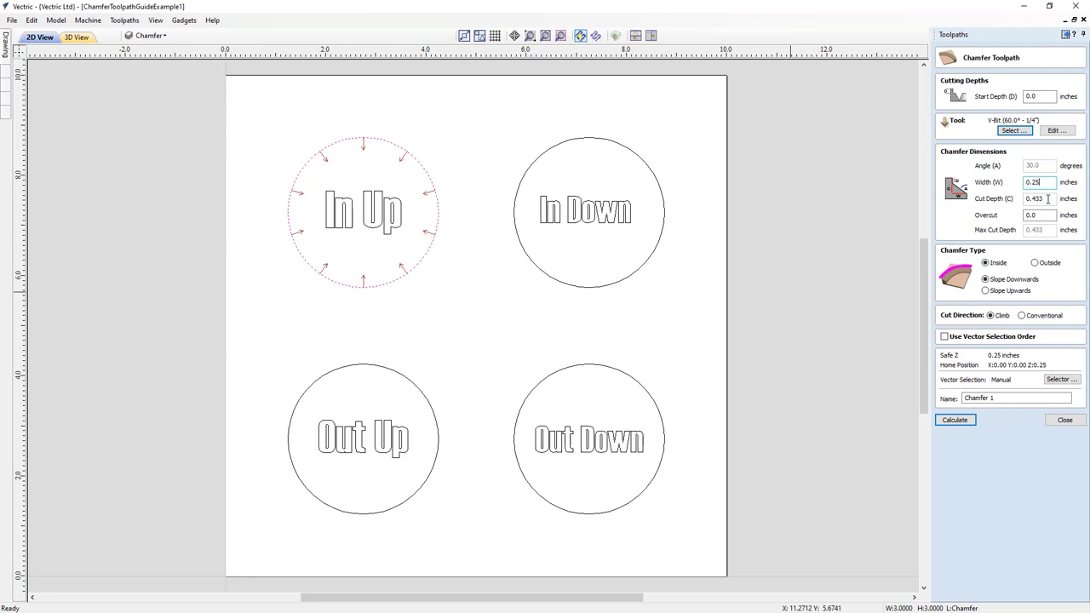
key(Tab)
text(0.25)
key(BackSpace)
text(0.5)
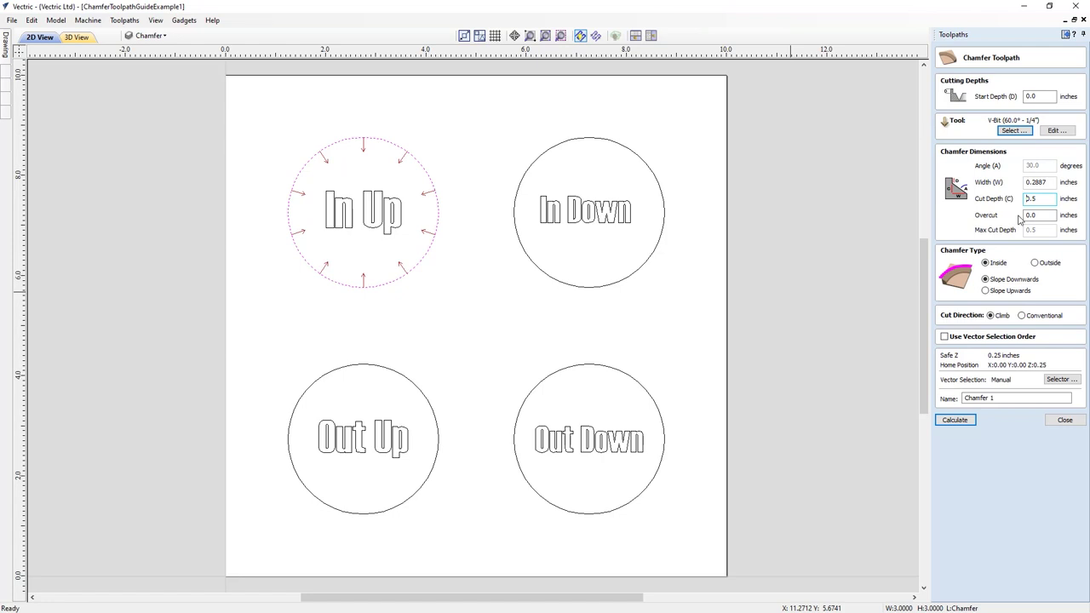
click(1039, 215)
text(1)
key(BackSpace)
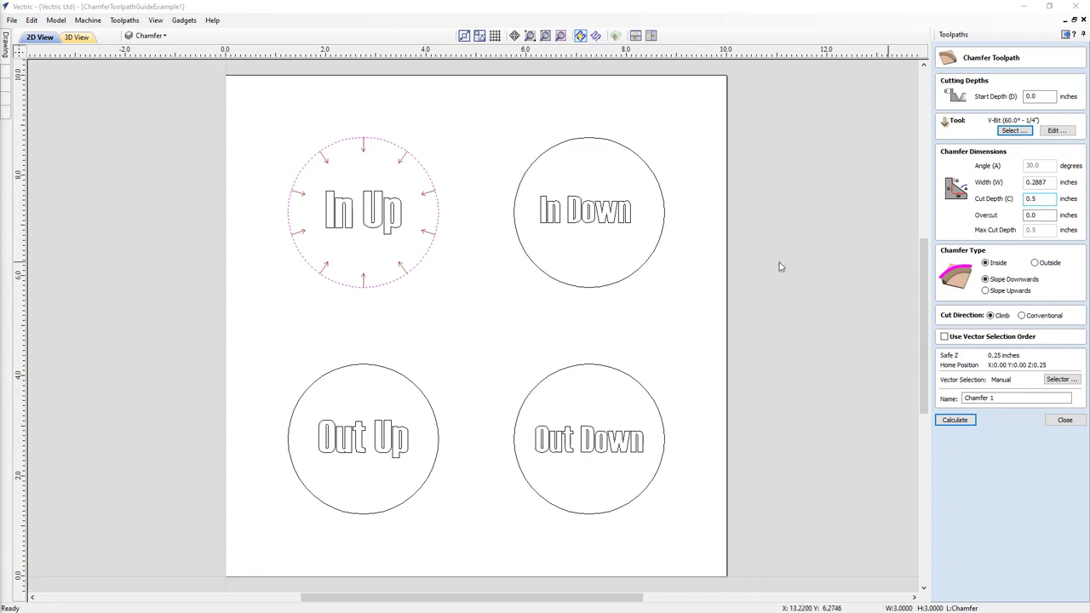
Step: Try the upward slope and the Outside chamfer type on the circle, returning to Inside with Slope Downwards
click(987, 293)
click(986, 280)
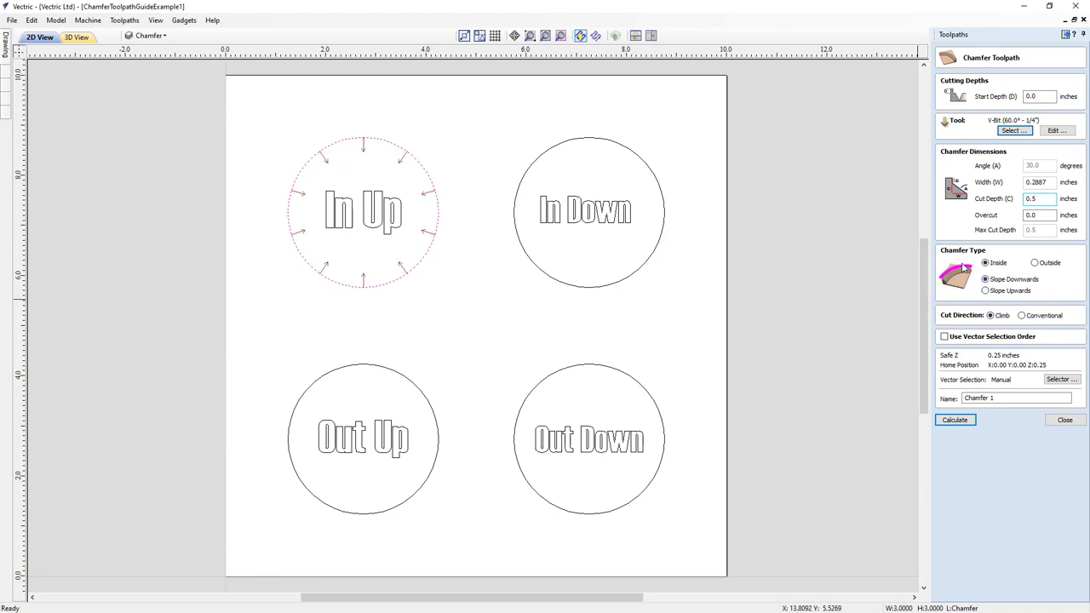
click(1035, 263)
click(986, 263)
click(1034, 263)
click(985, 263)
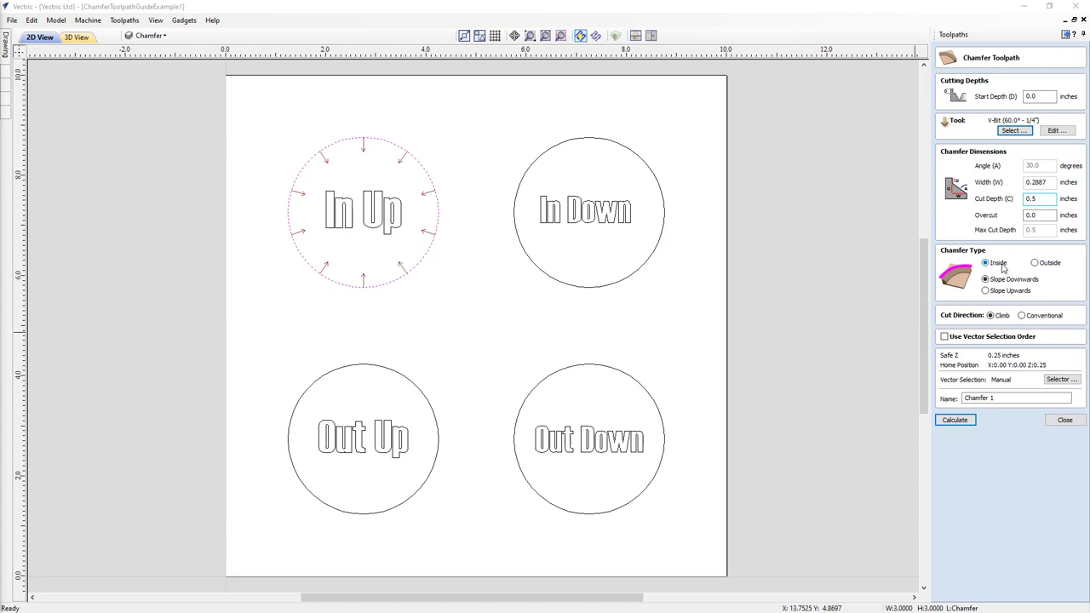
Step: Set the inside chamfer to Slope Upwards and calculate its toolpath, allowing it to cut through the material
click(985, 291)
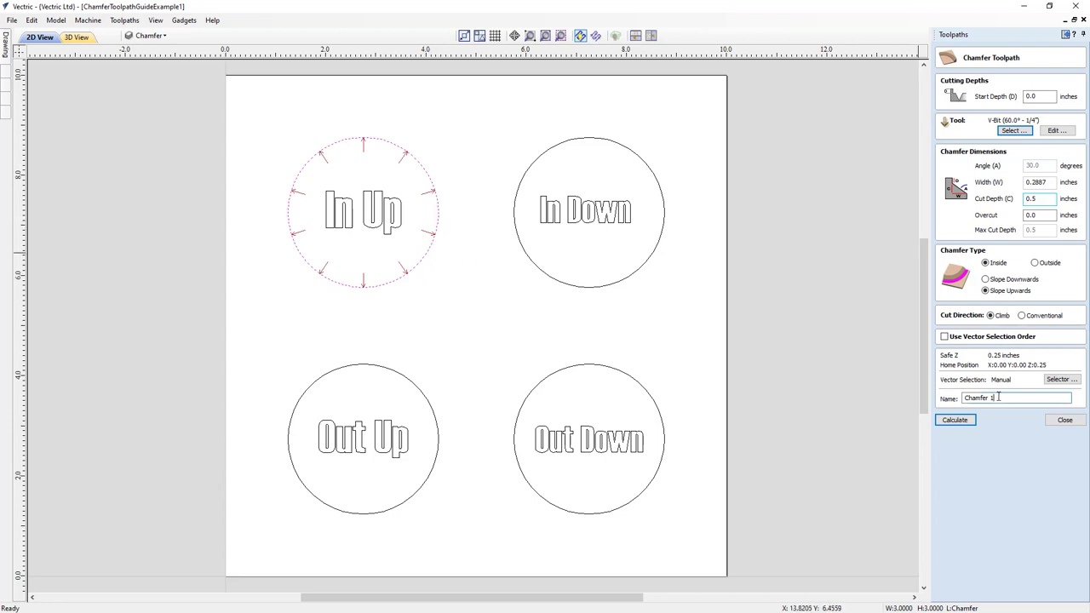
click(972, 422)
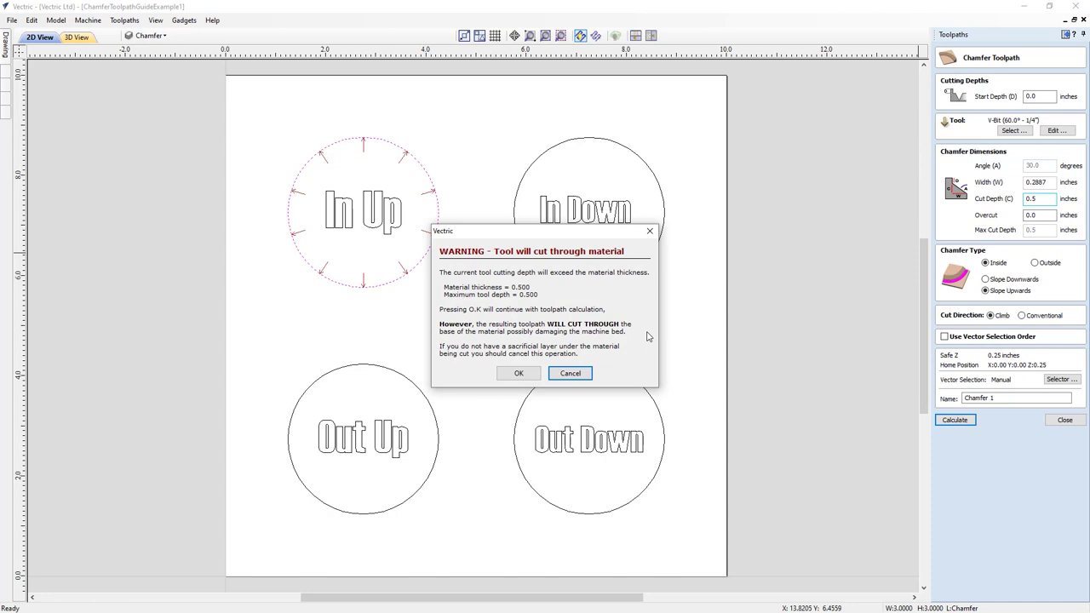
click(523, 371)
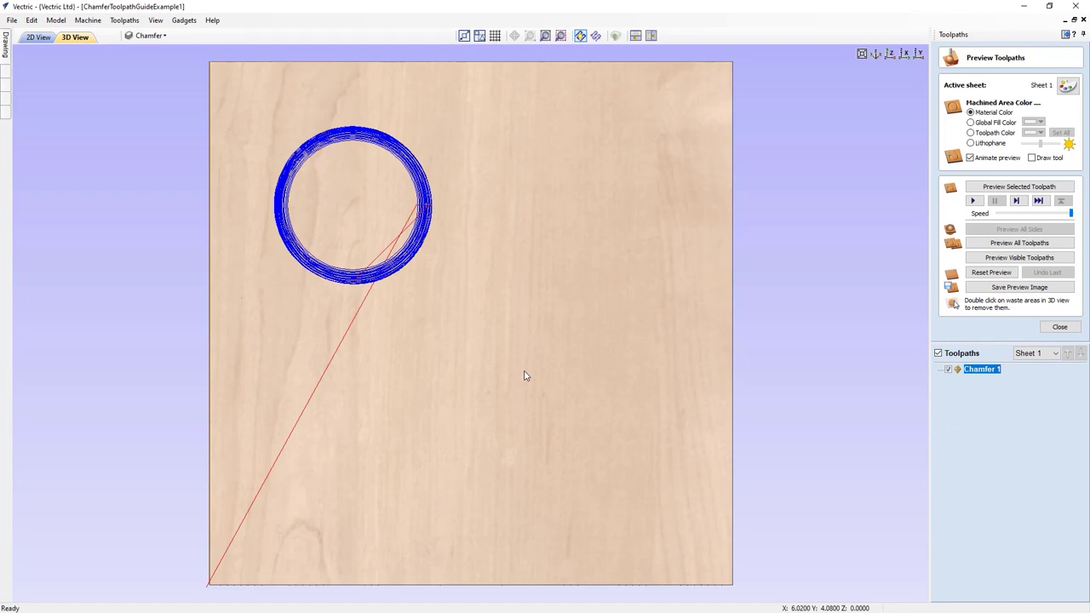
Step: Inspect and simulate the "In Up" chamfer toolpath in 3D, and arrange the 2D and 3D views side by side
drag(394, 433, 336, 241)
scroll(336, 241, up, 5)
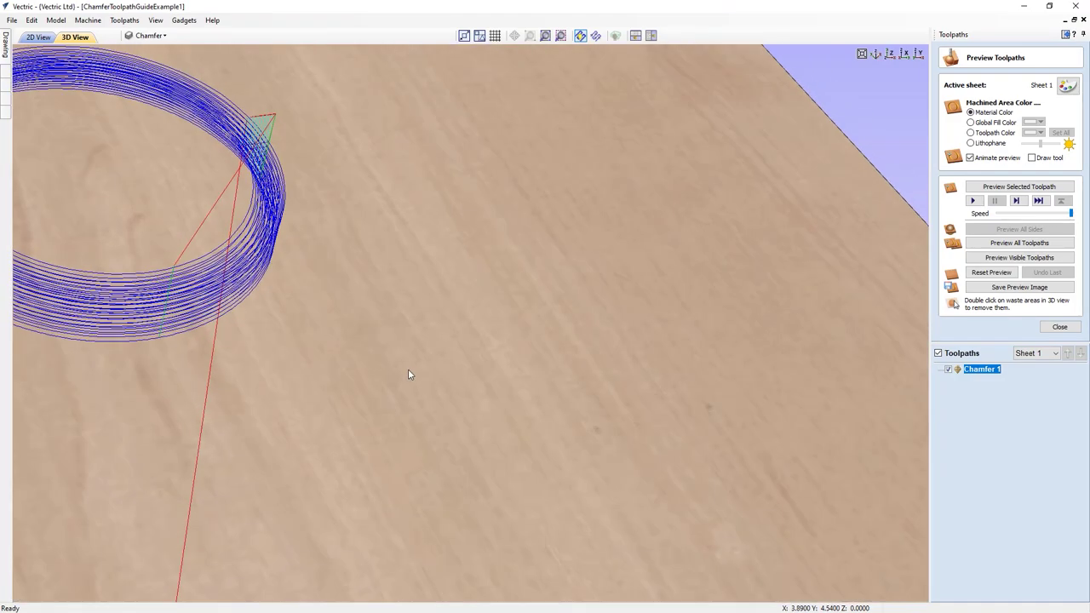
scroll(507, 345, down, 3)
scroll(494, 349, up, 4)
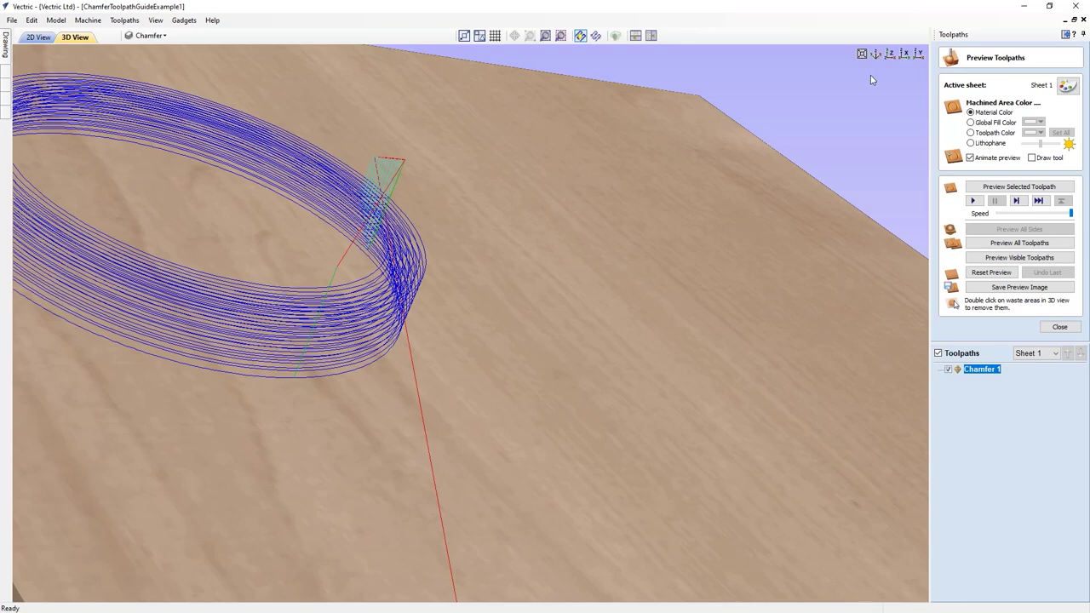
click(889, 54)
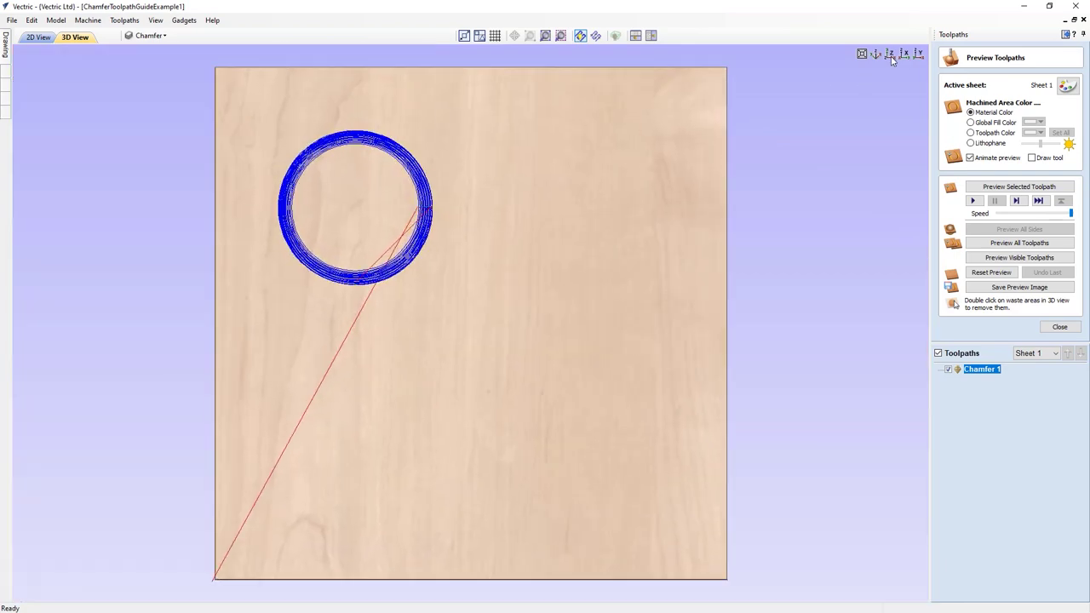
click(973, 258)
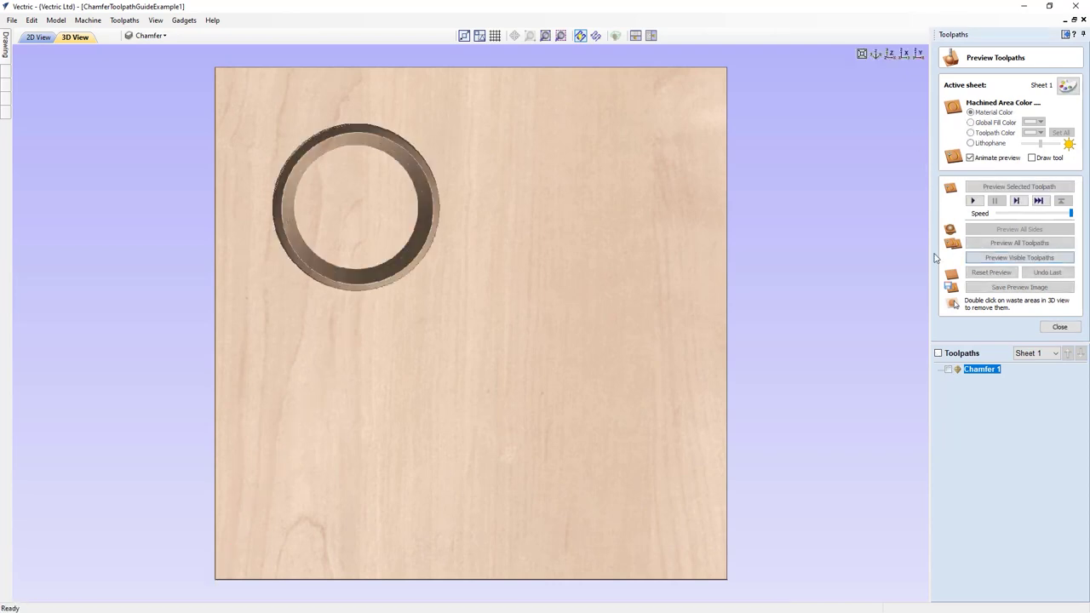
drag(430, 437, 393, 365)
click(892, 57)
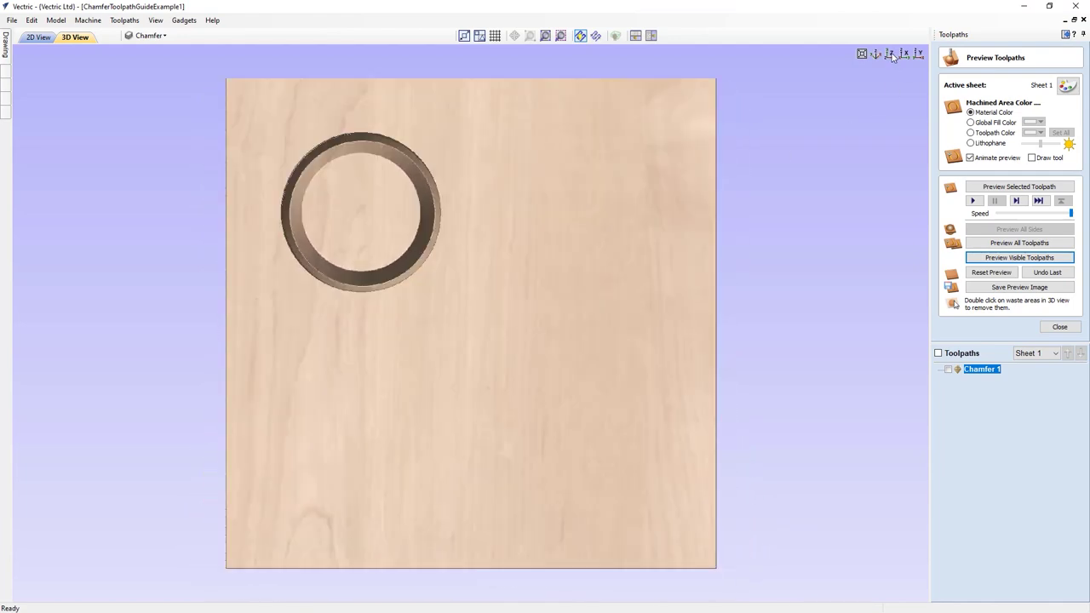
click(650, 36)
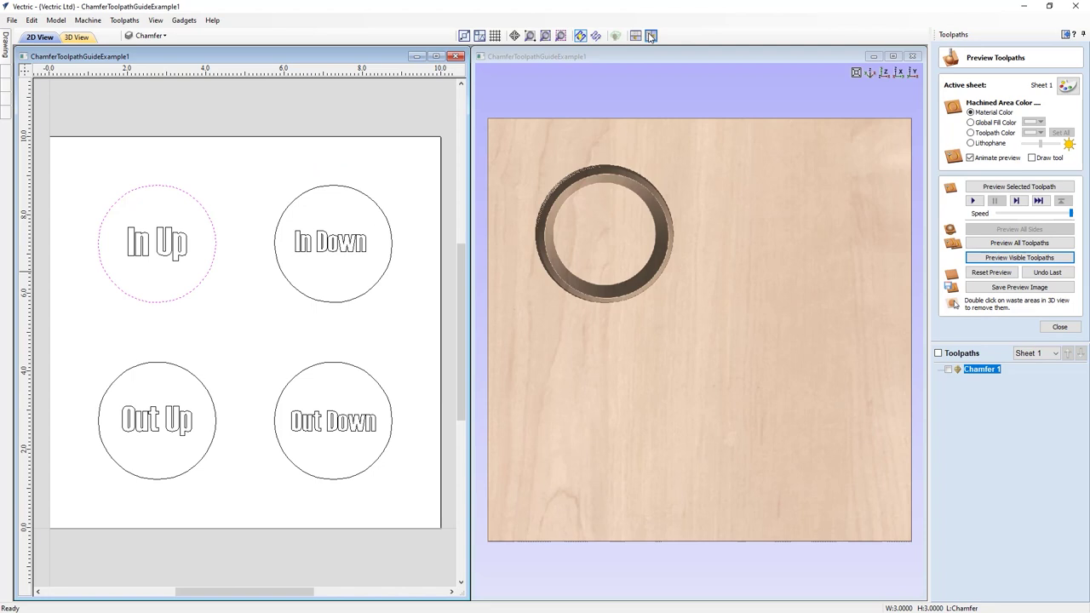
click(1056, 327)
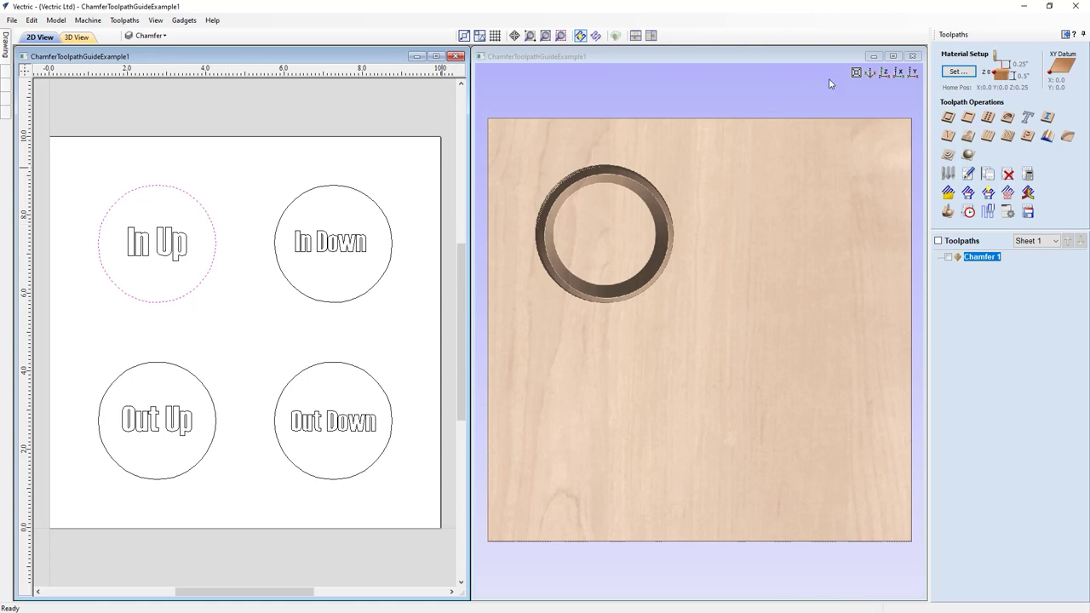
Step: Calculate an outside 2D profile toolpath on the "In Up" circle with a 0.5 inch cut depth and advanced options hidden
click(948, 120)
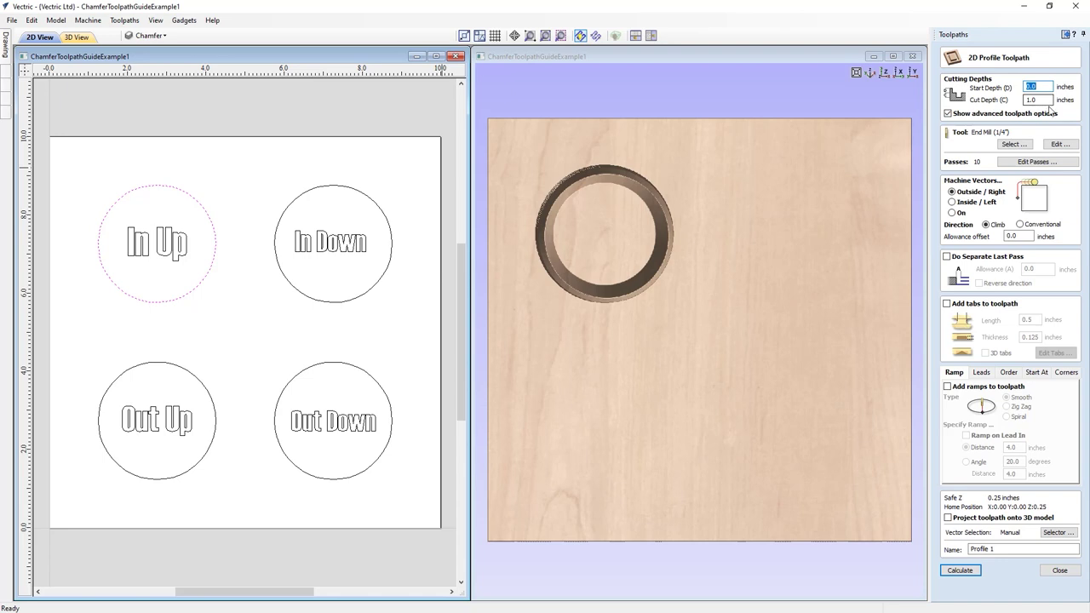
double_click(1040, 101)
text(.5)
click(947, 114)
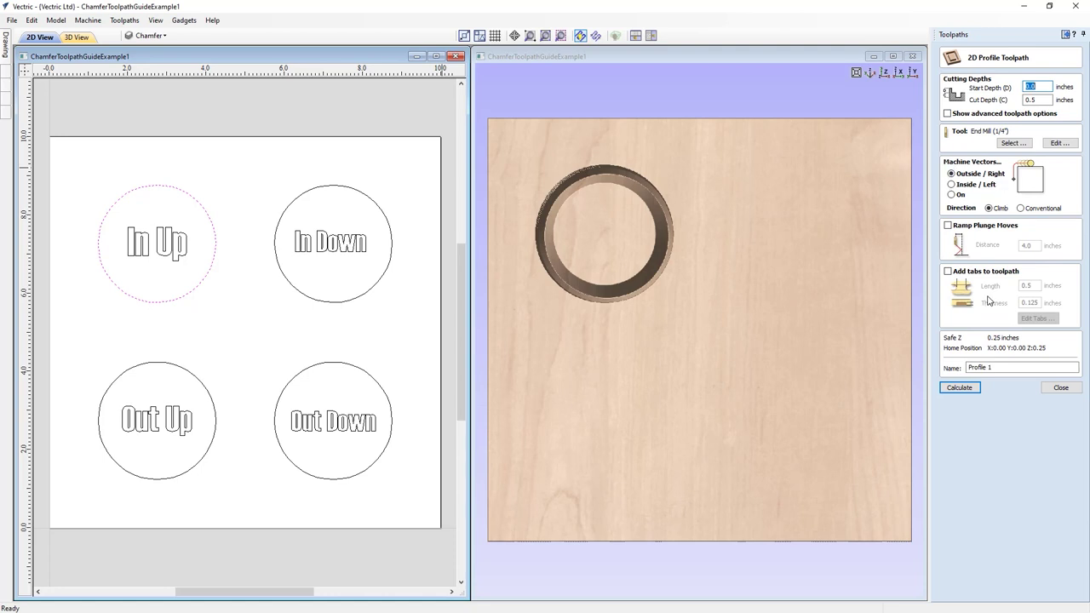
click(970, 388)
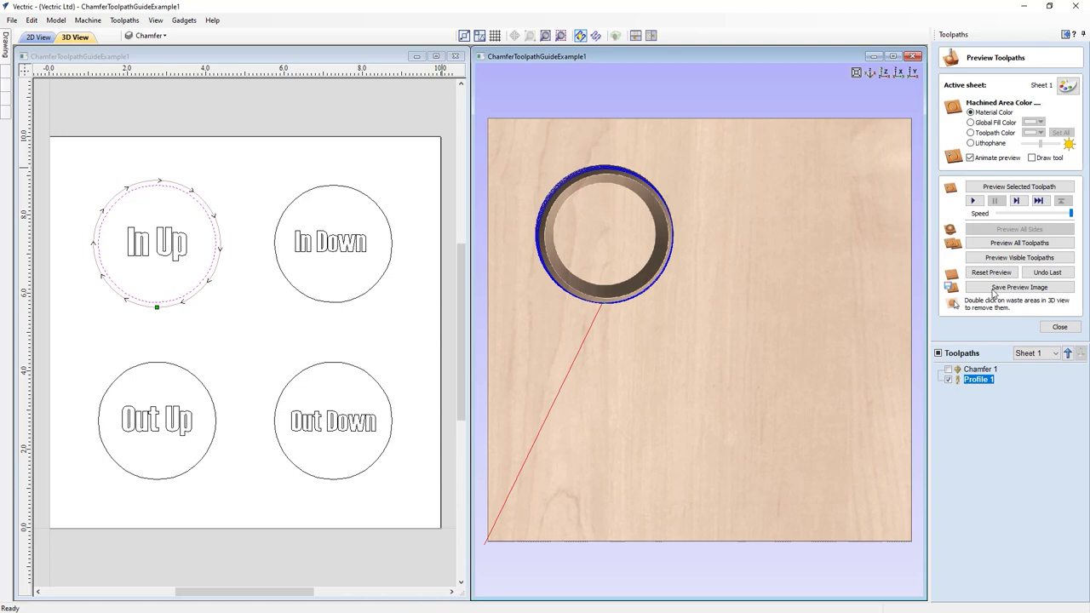
Step: Simulate the profile cut around the "In Up" chamfer, inspect it in 3D and close the preview
click(1014, 257)
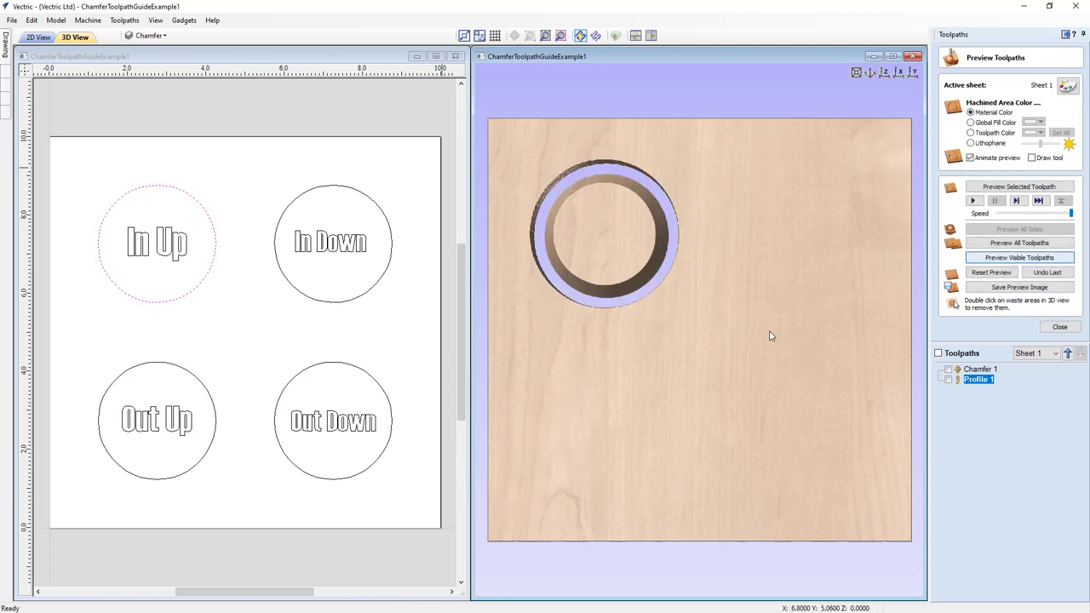
drag(698, 372, 721, 329)
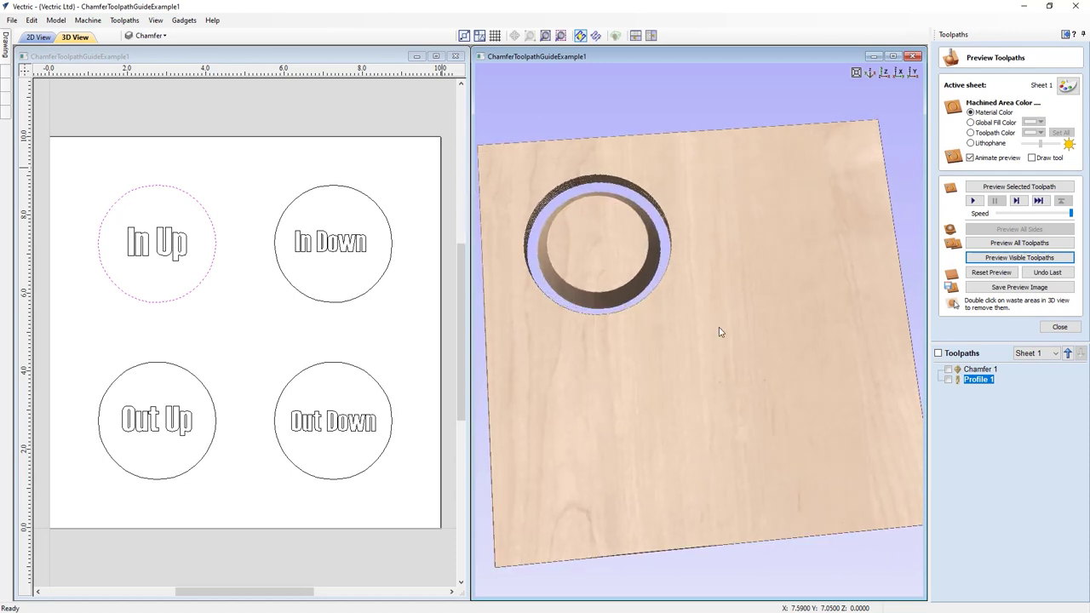
click(885, 74)
click(1068, 328)
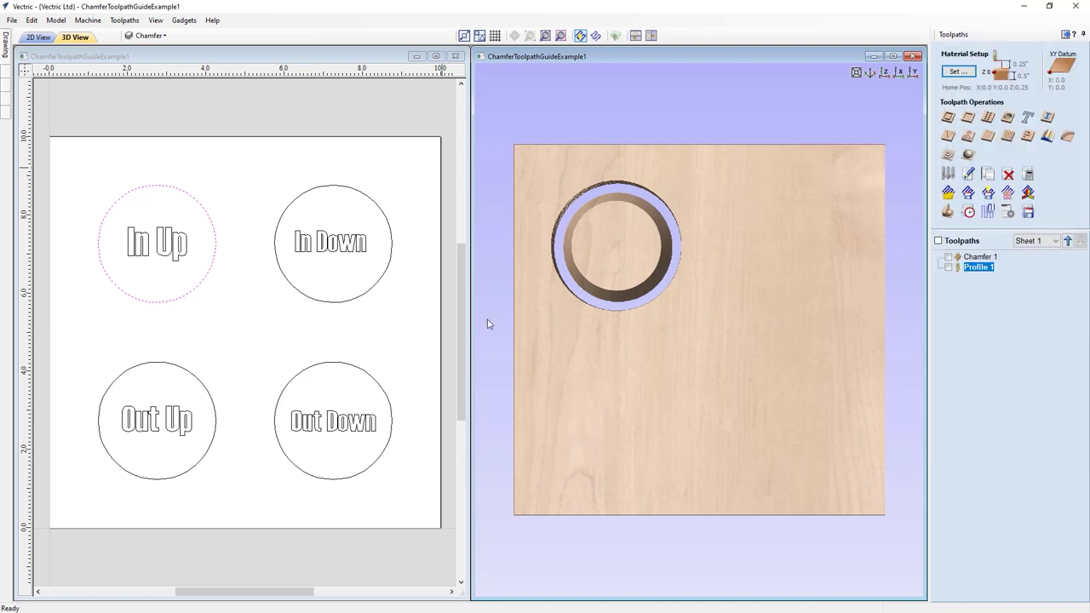
Step: Calculate an inside Slope Downwards chamfer toolpath on the circle around "In Down", allowing it to cut through the material
click(380, 283)
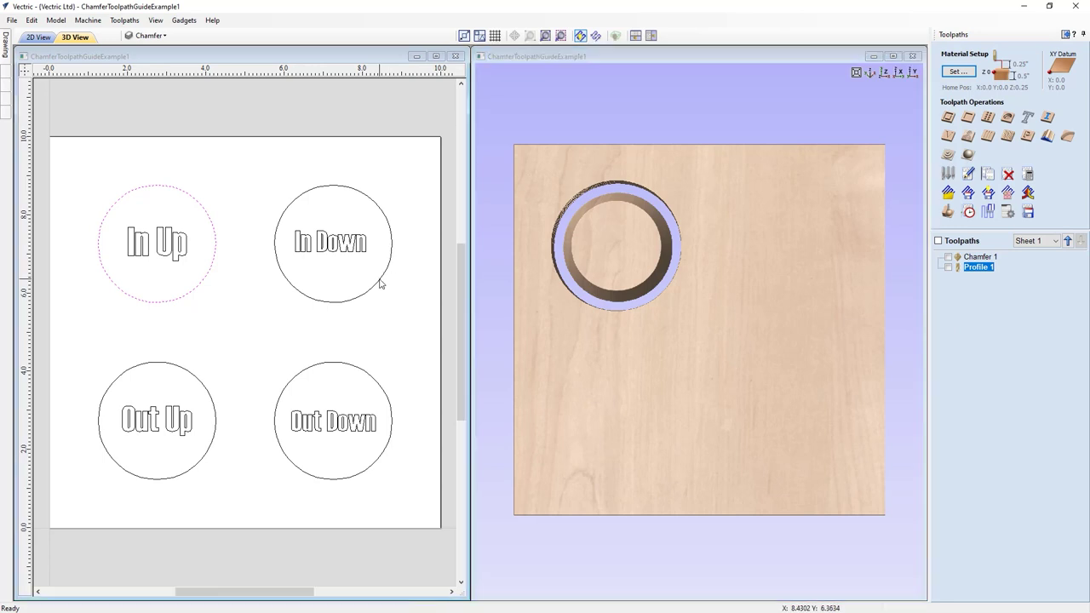
click(1067, 136)
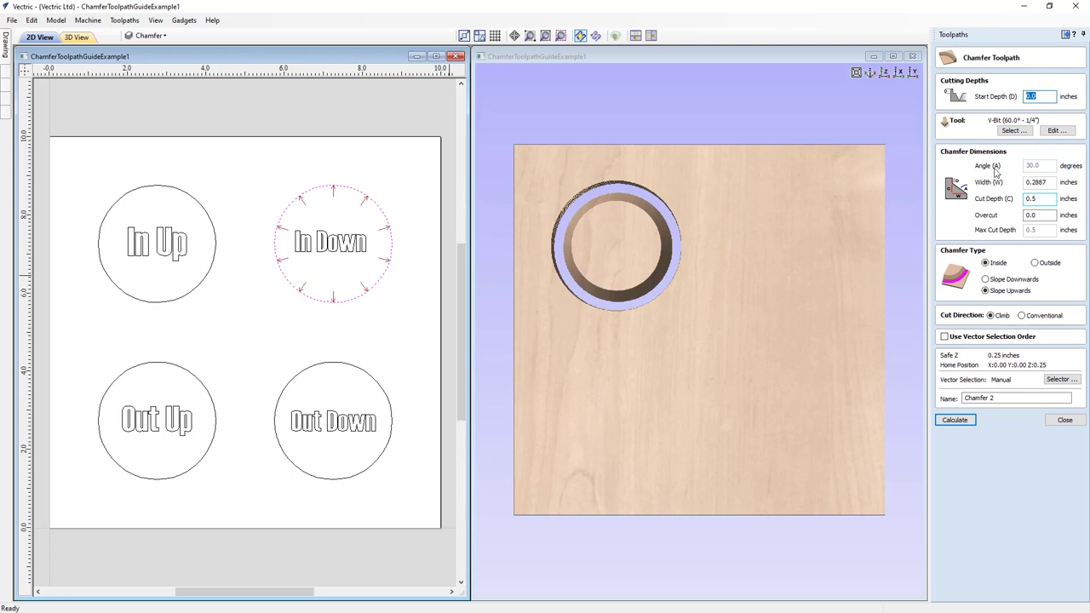
click(986, 280)
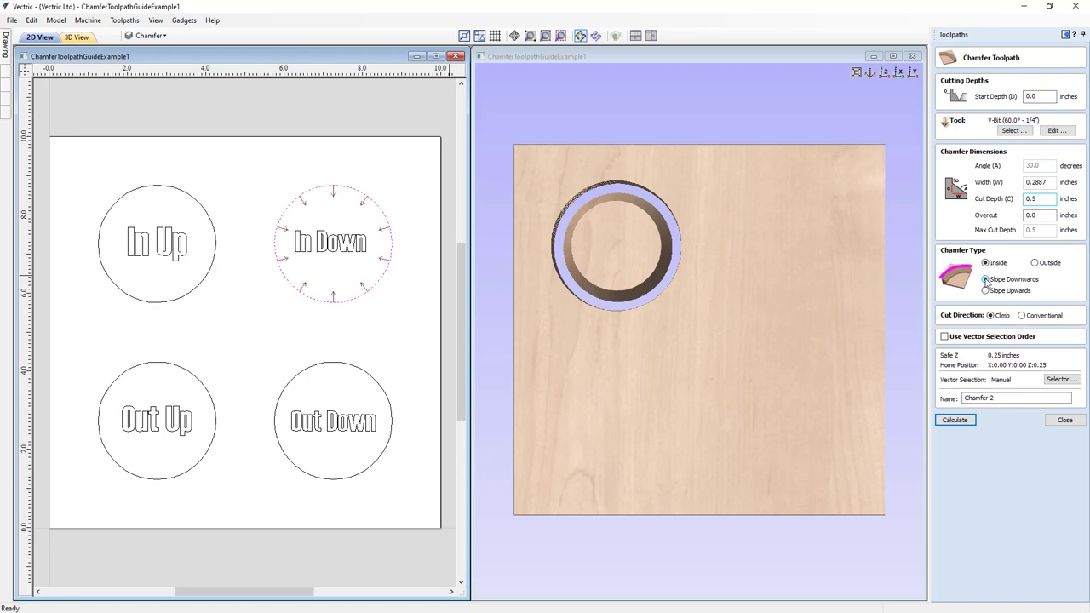
click(990, 398)
click(954, 420)
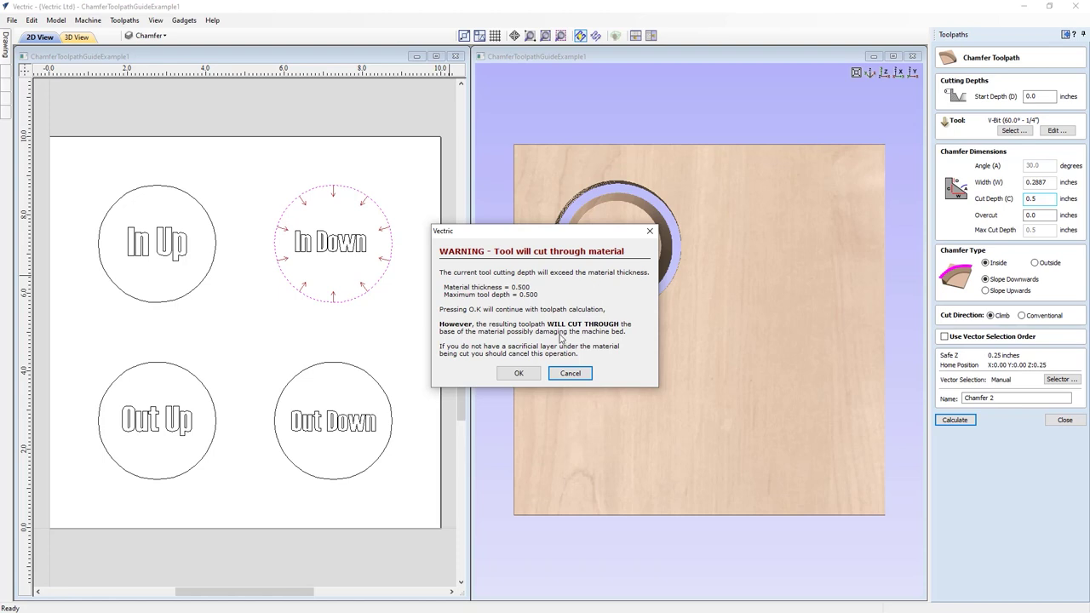
click(519, 374)
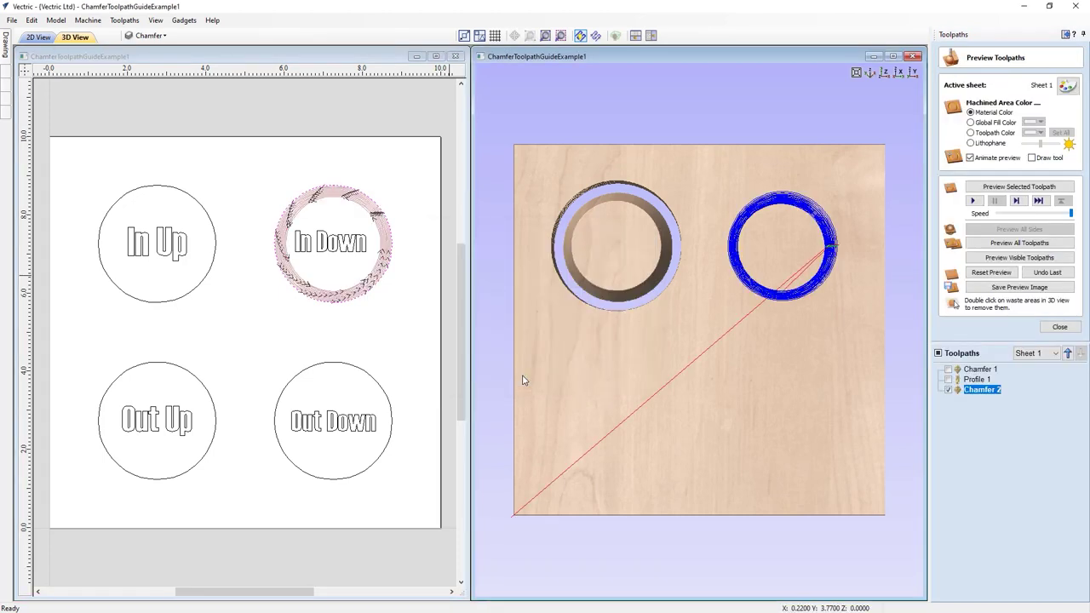
Step: Simulate the "In Down" chamfer toolpath and inspect the cut slope in 3D
click(981, 258)
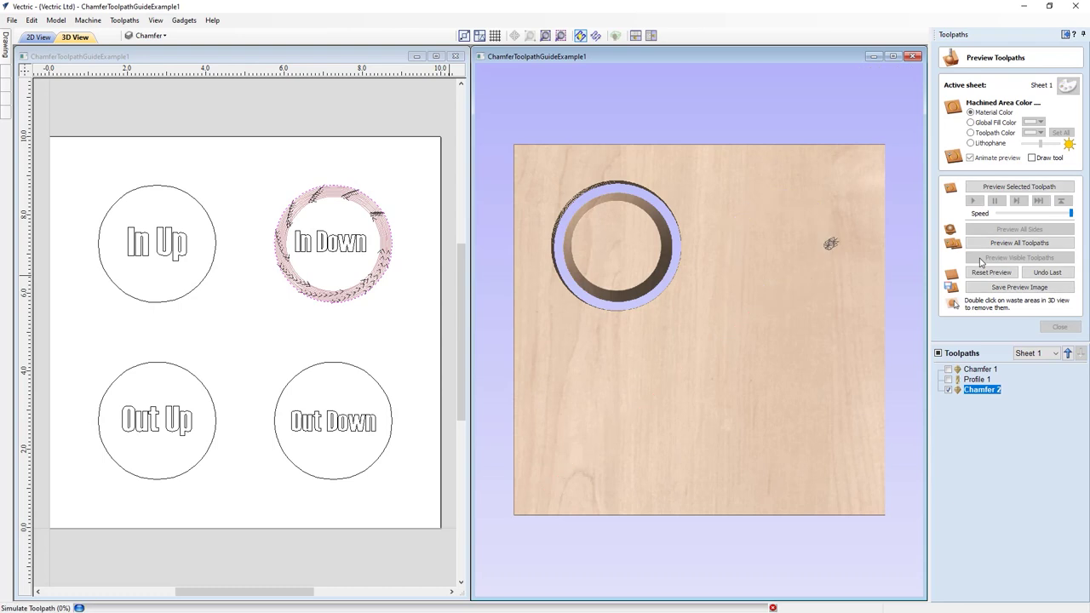
drag(713, 363, 723, 261)
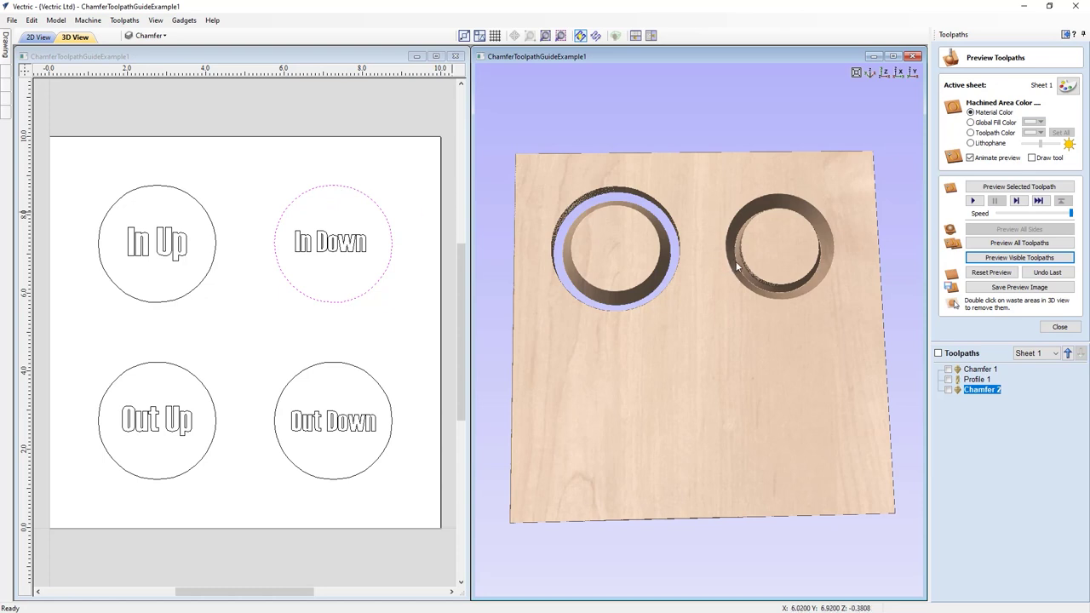
Step: Inspect the simulated "In Down" chamfer from an angle and from straight above, and close the preview
drag(736, 324, 707, 346)
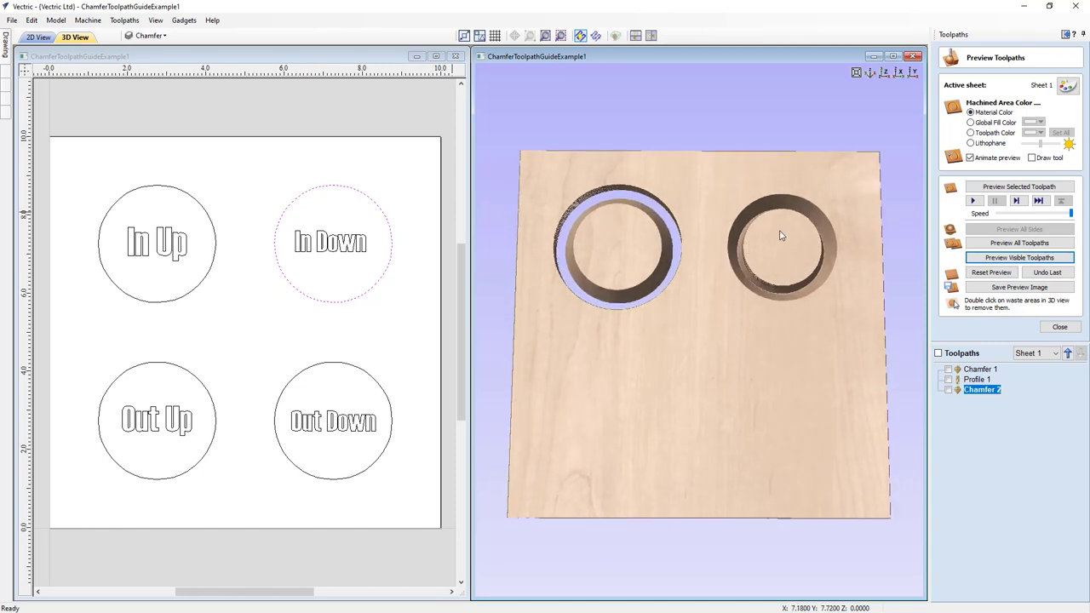
click(884, 74)
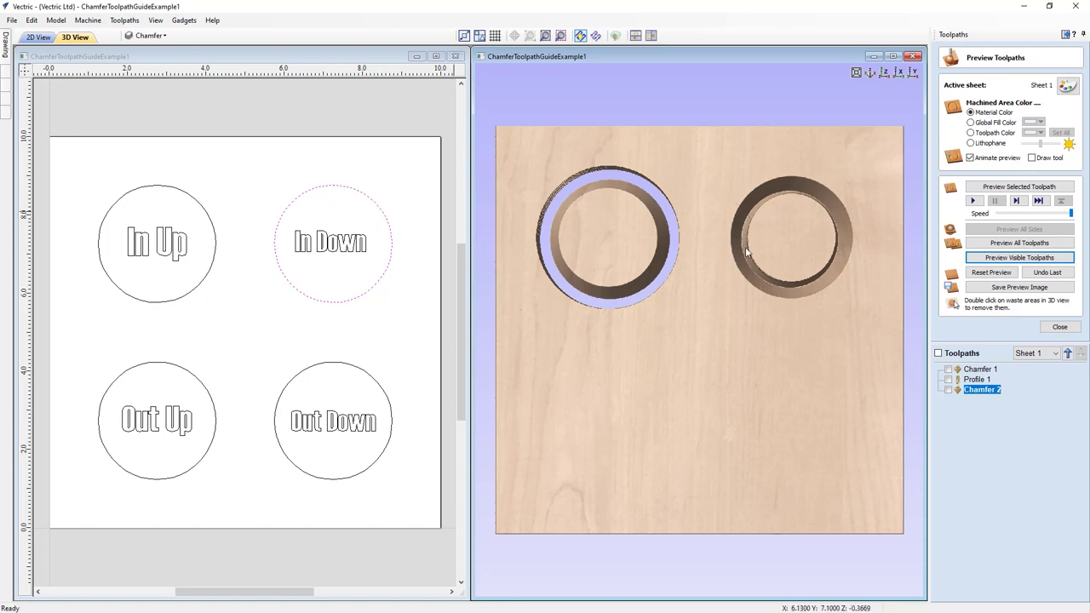
click(1056, 328)
Step: Reopen the Chamfer 2 toolpath settings and copy the chamfer width value
mouse_move(979, 283)
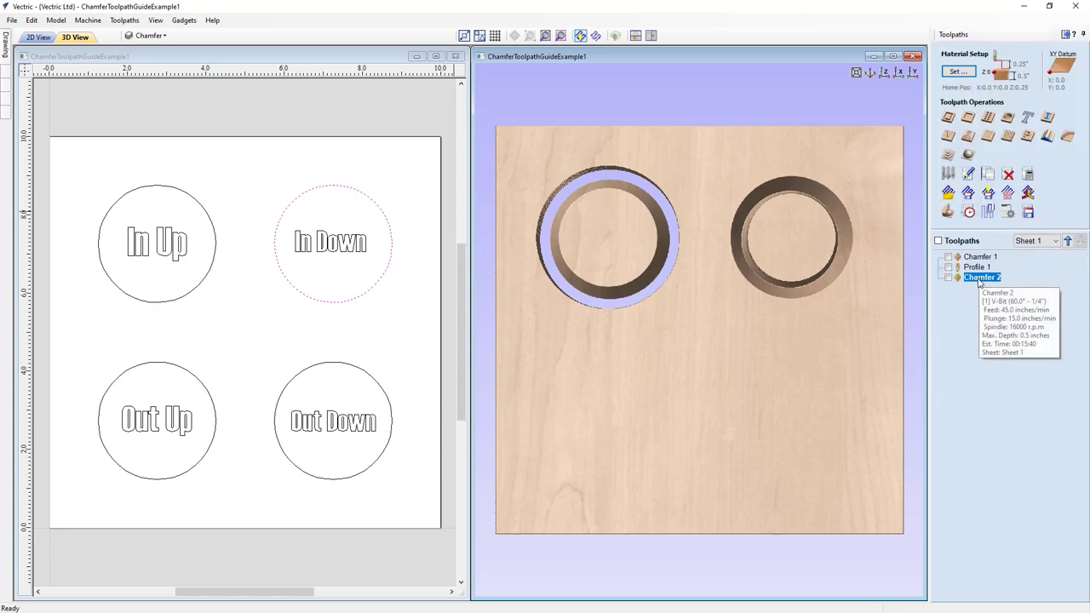
double_click(979, 279)
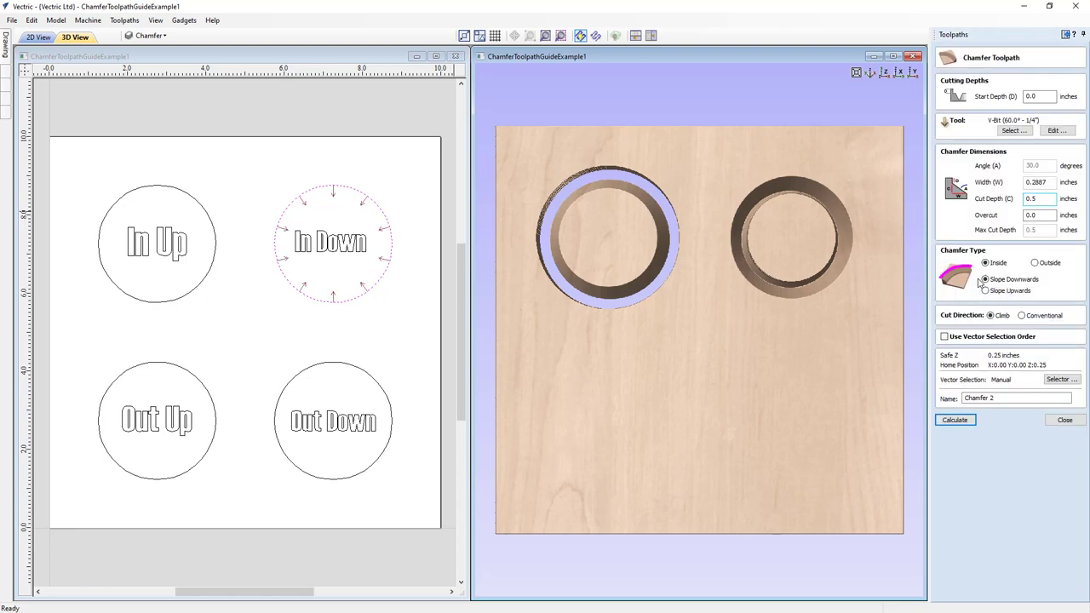
click(1050, 183)
drag(1050, 183, 1024, 183)
right_click(1028, 185)
click(1002, 195)
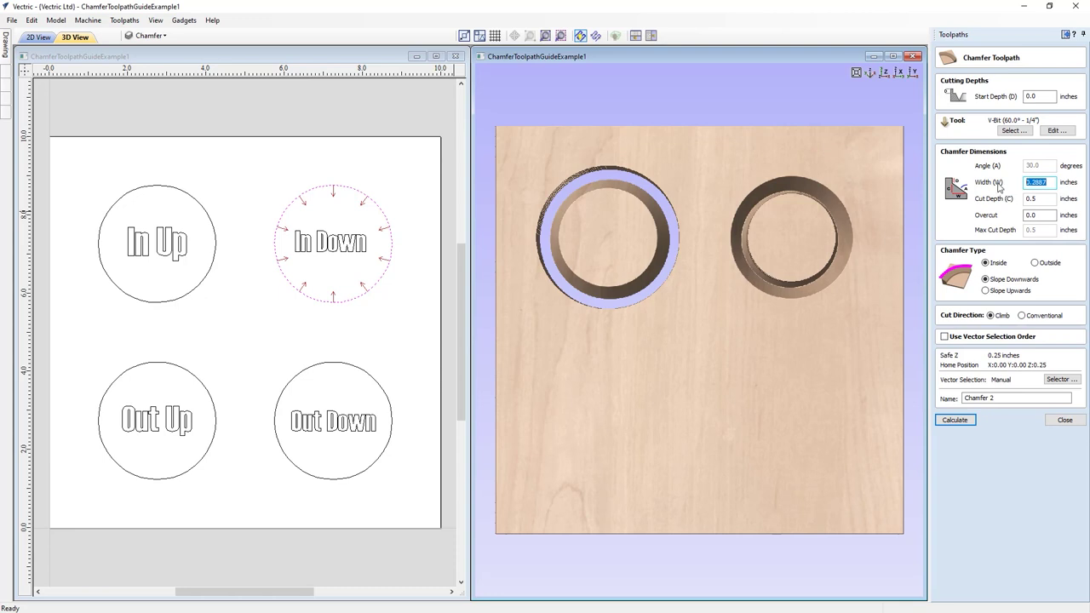
Step: Offset the circle around "In Down" inwards by the copied chamfer width of 0.2887 inches
click(1066, 35)
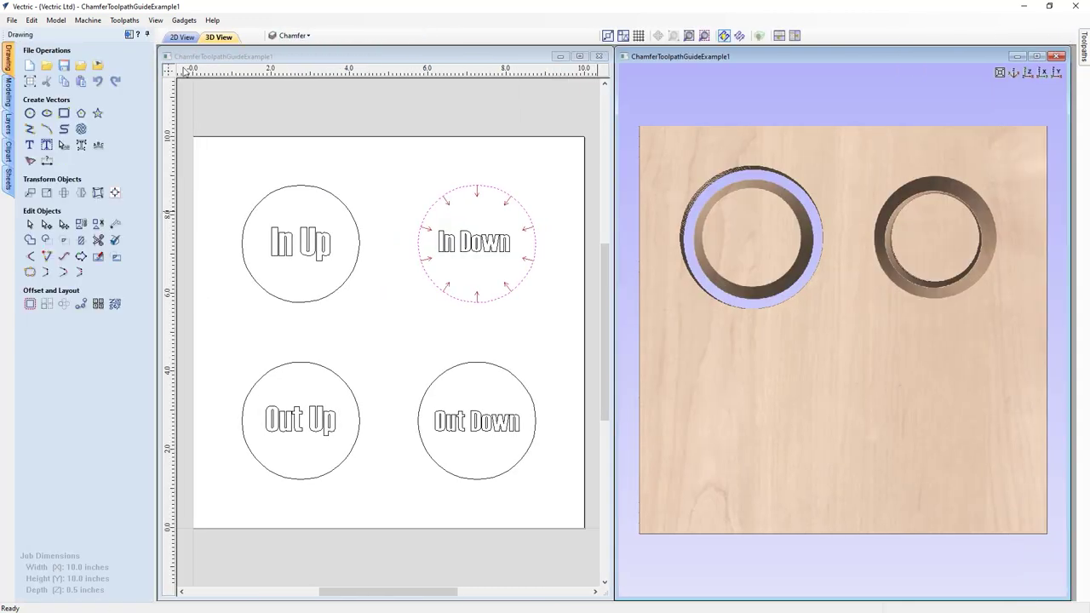
click(30, 304)
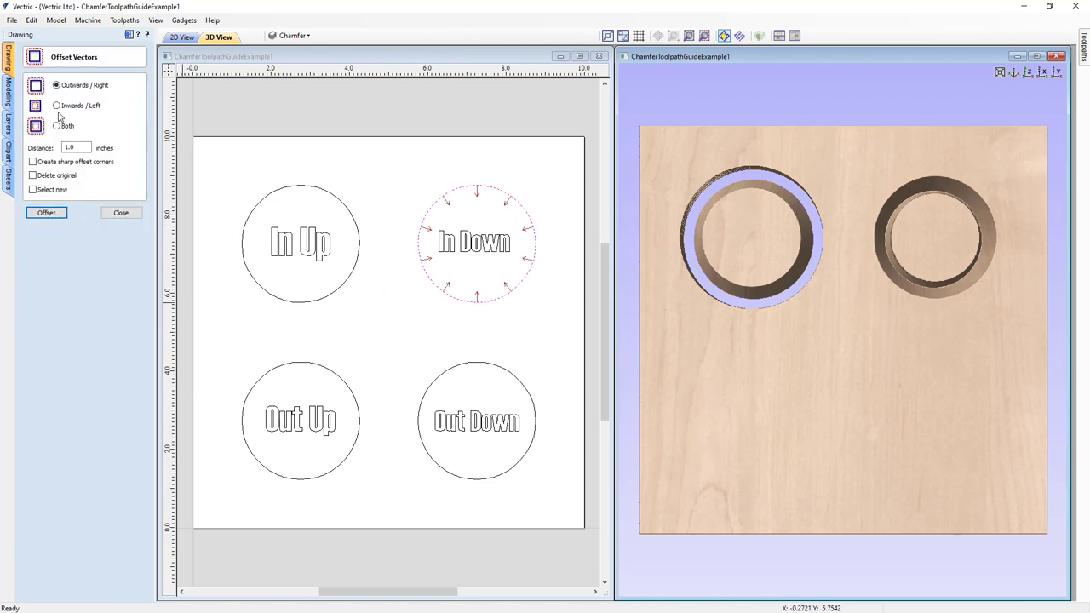
double_click(68, 147)
right_click(81, 149)
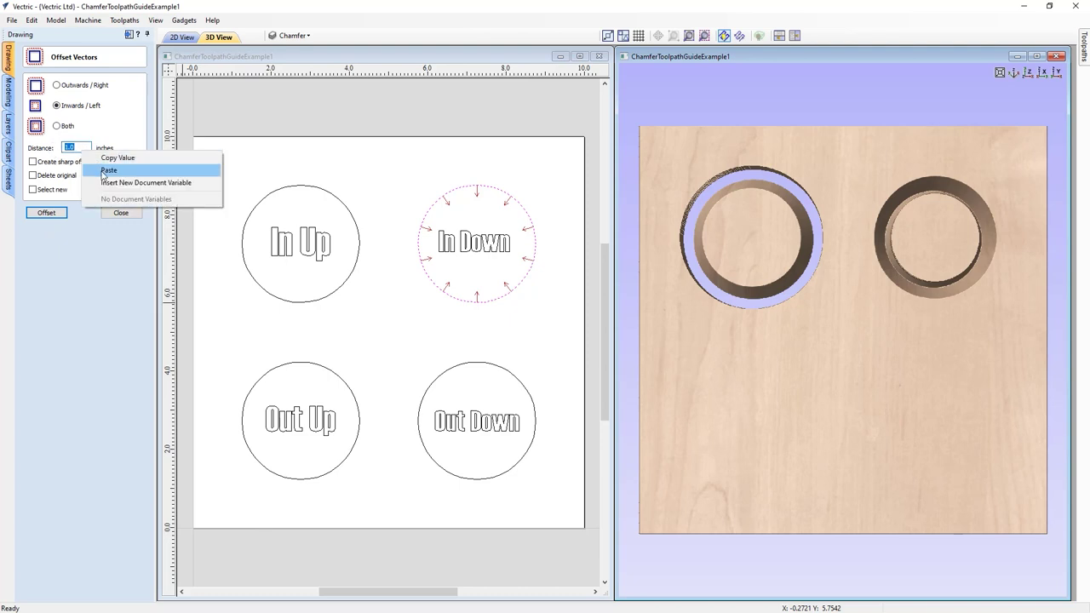
click(103, 170)
click(45, 213)
click(120, 213)
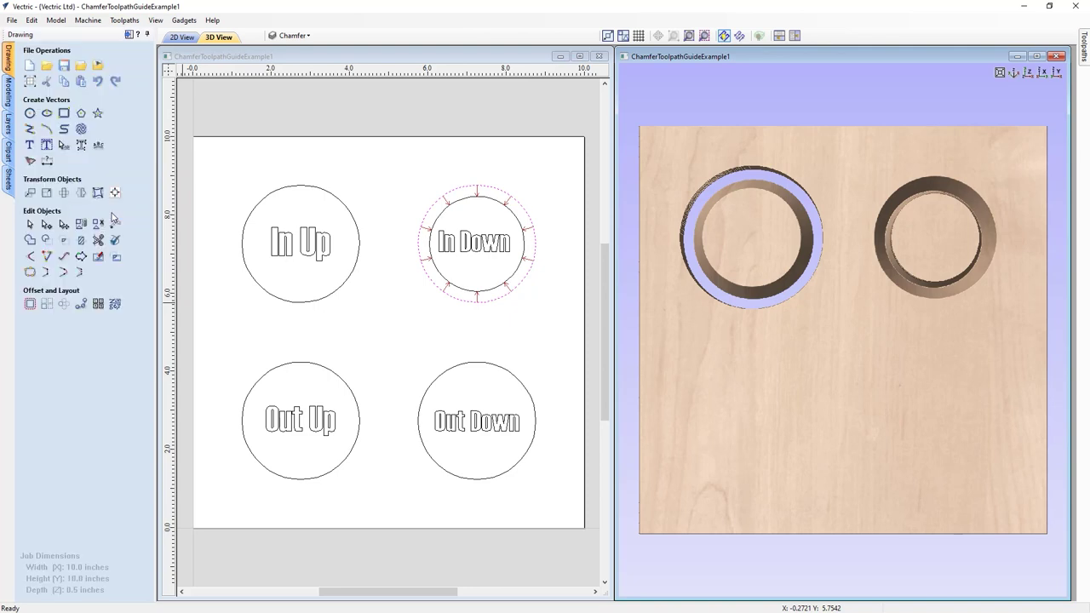
Step: Calculate a 0.5 inch deep pocket toolpath on the inner "In Down" circle, using only the 1/4" end mill
click(130, 36)
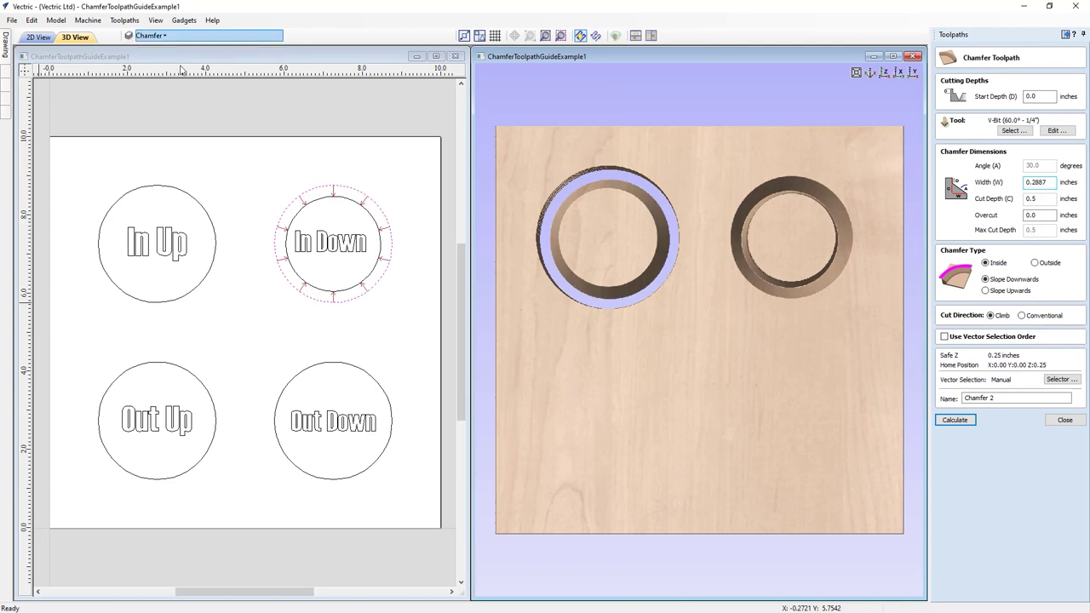
click(341, 202)
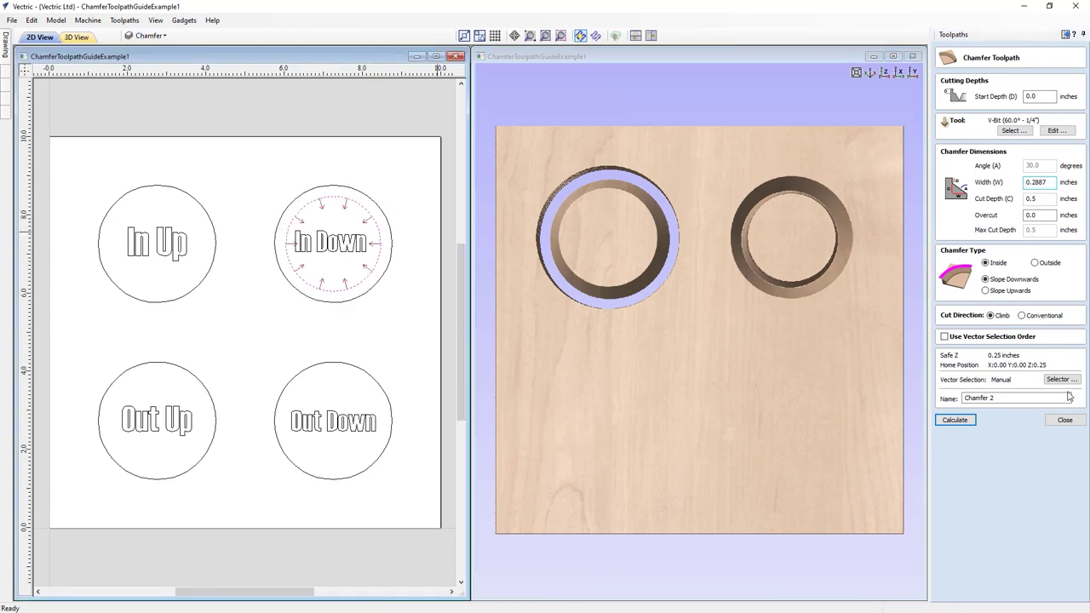
click(1073, 424)
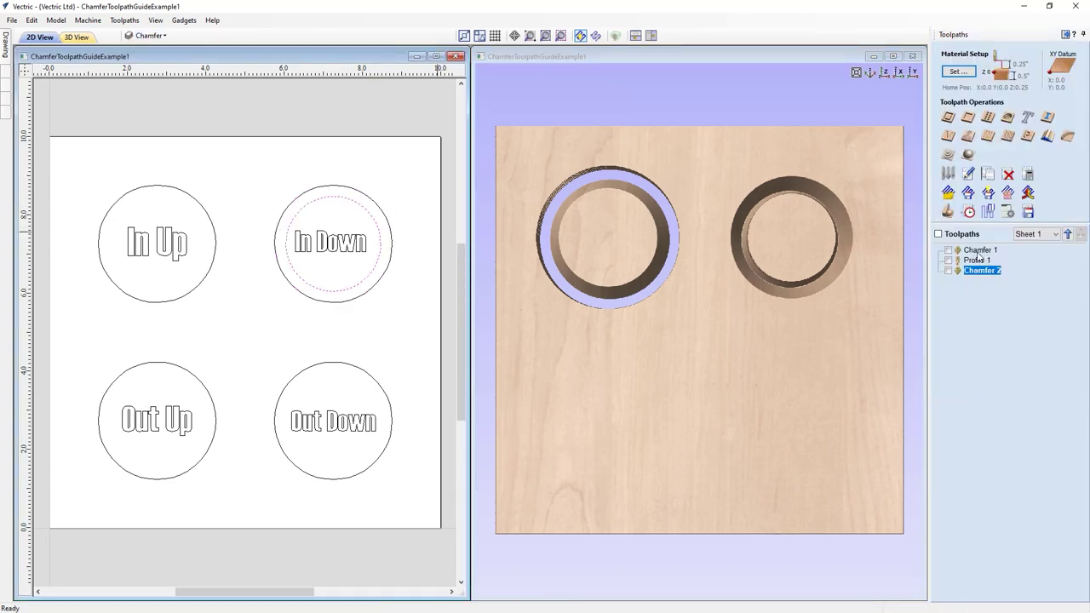
click(968, 118)
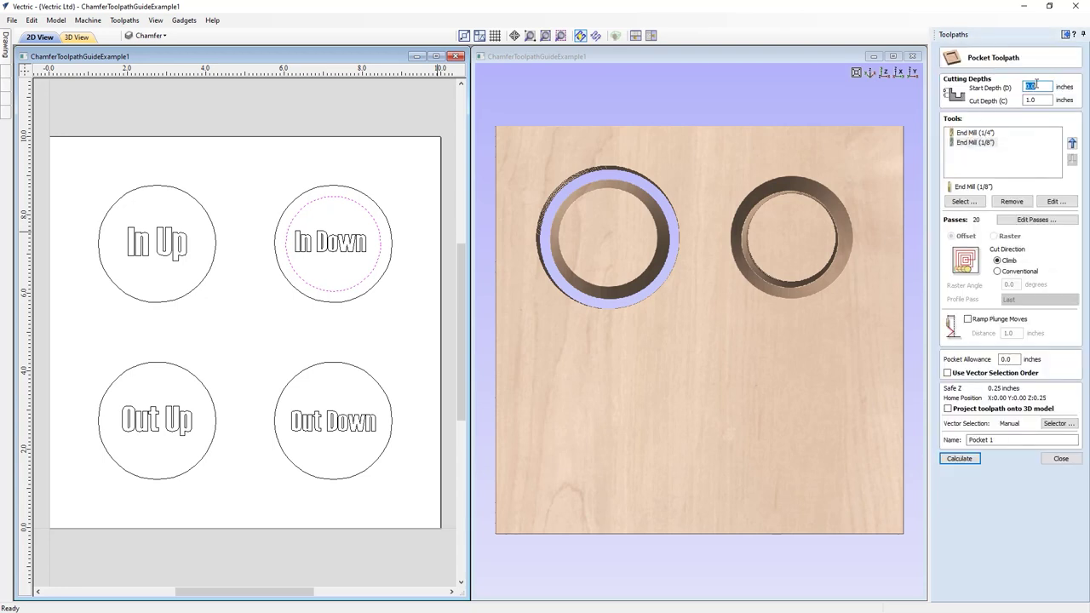
double_click(1030, 99)
text(.5)
click(1006, 203)
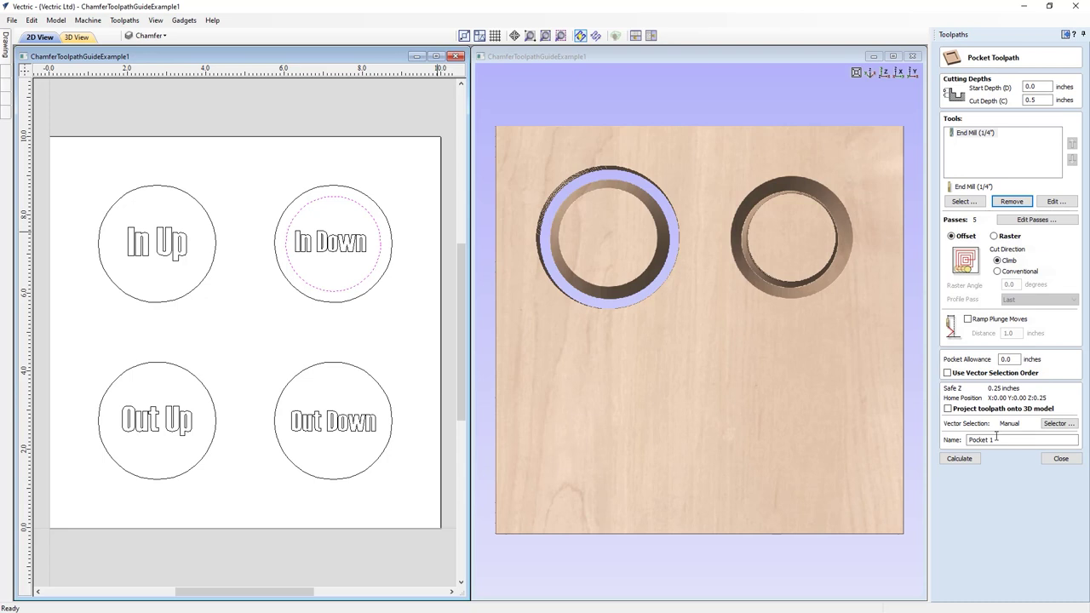
click(965, 460)
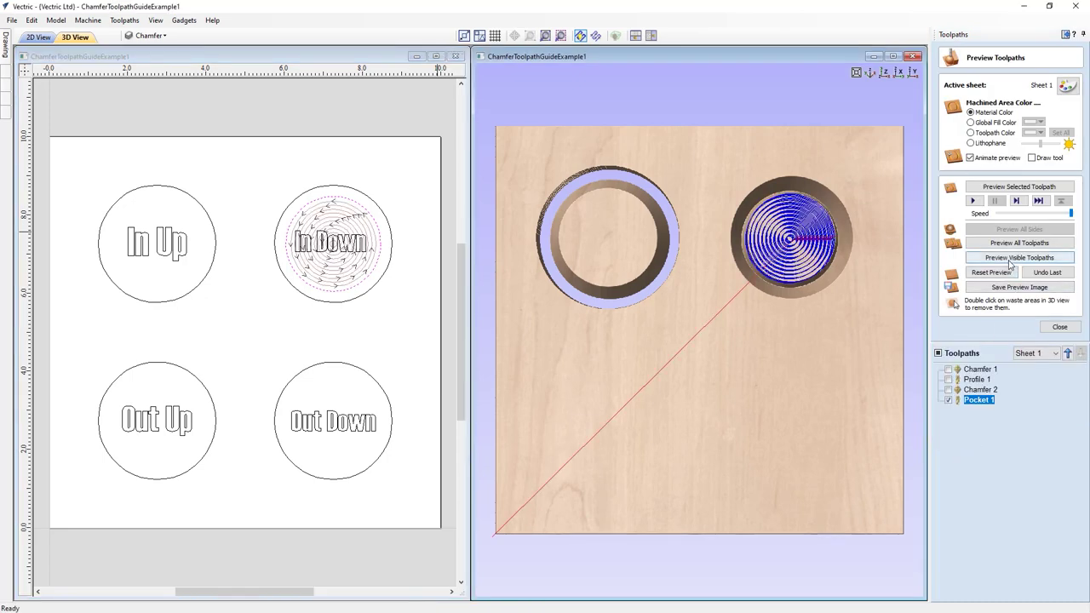
Step: Simulate the pocket inside the "In Down" circle, inspect the opening in 3D and close the preview
click(1013, 258)
drag(691, 440, 731, 363)
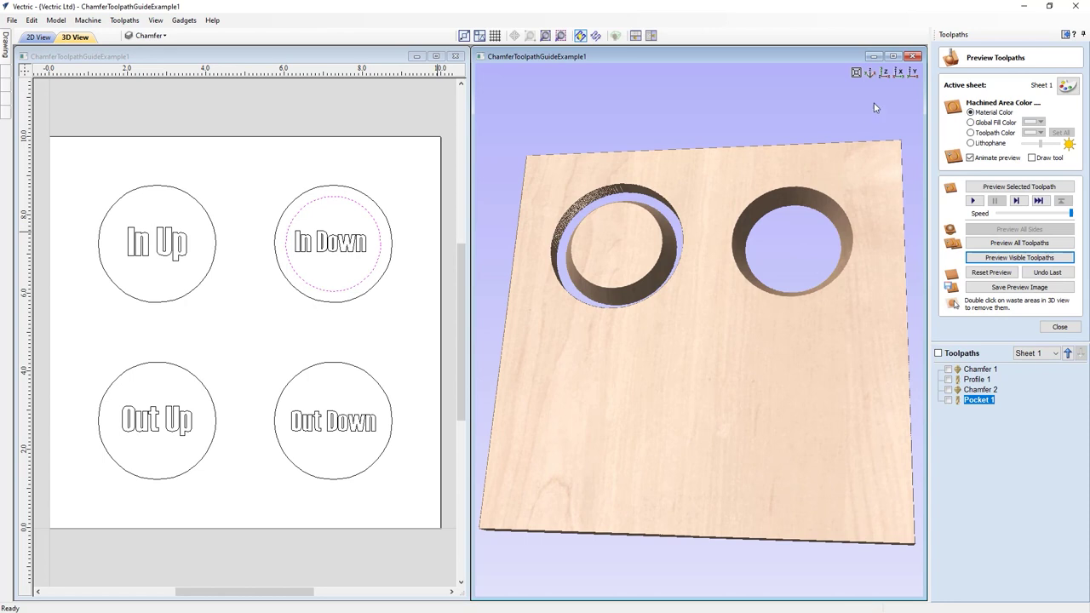
click(884, 73)
click(1059, 327)
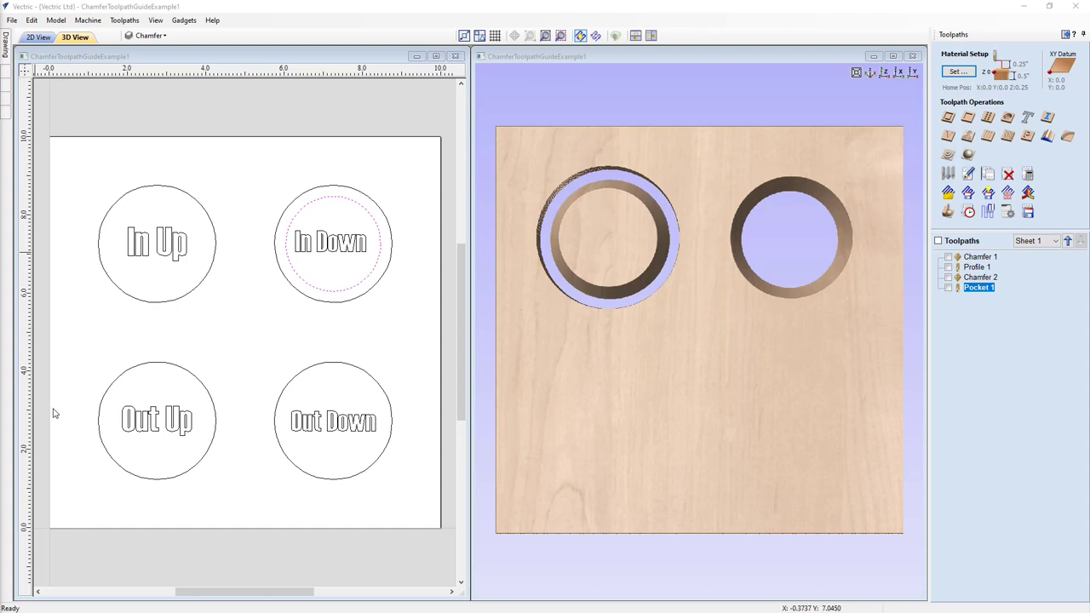
Step: Start a chamfer toolpath on the circle around "Out Up" and choose the Ball Nose (1/4") tool
click(195, 471)
click(195, 470)
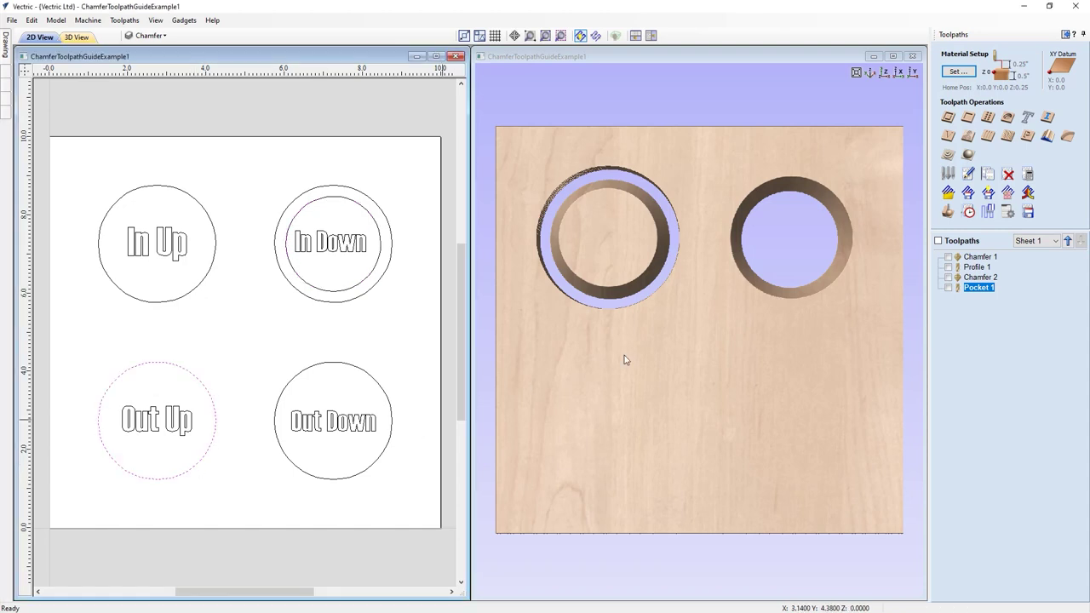
click(1061, 143)
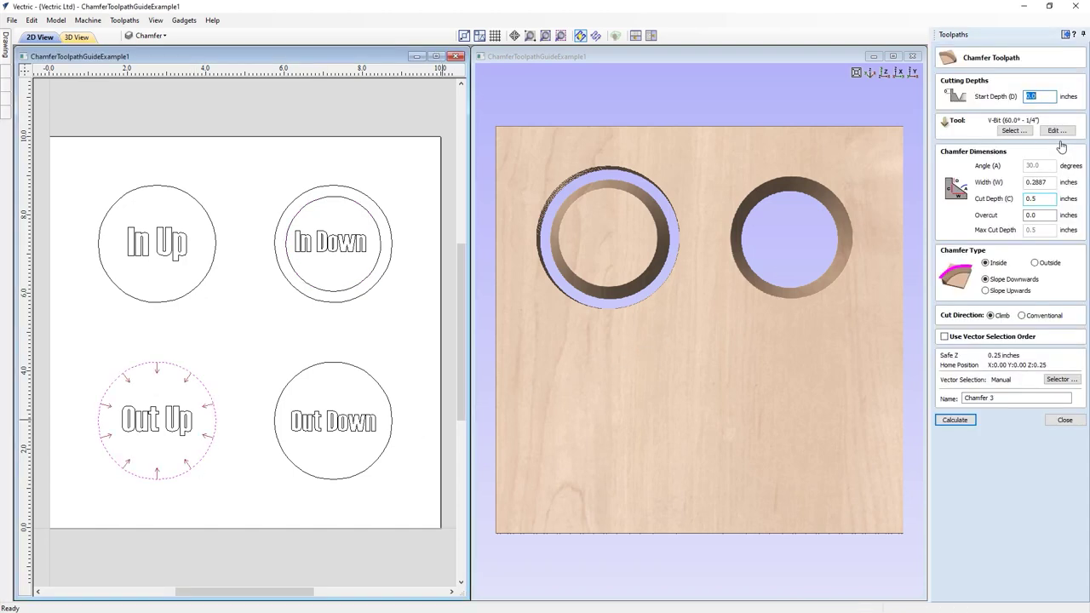
click(1011, 130)
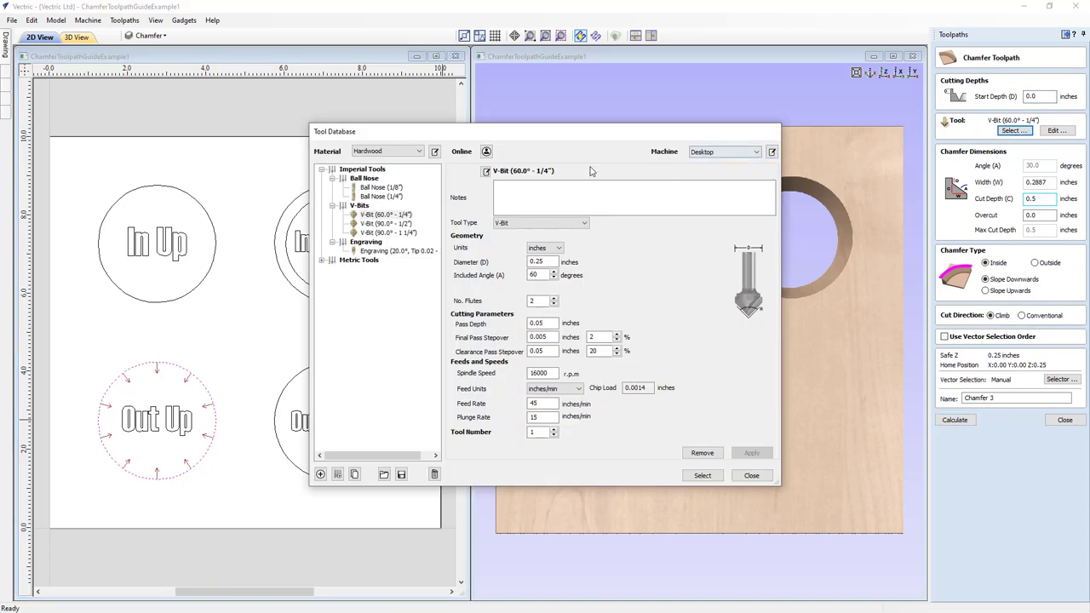
click(394, 199)
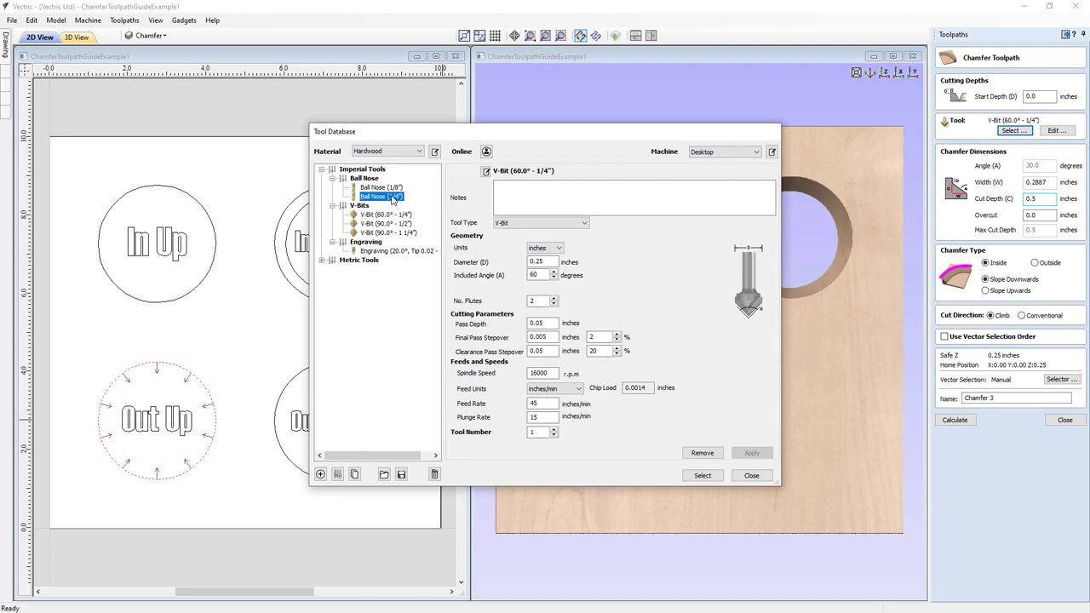
click(703, 475)
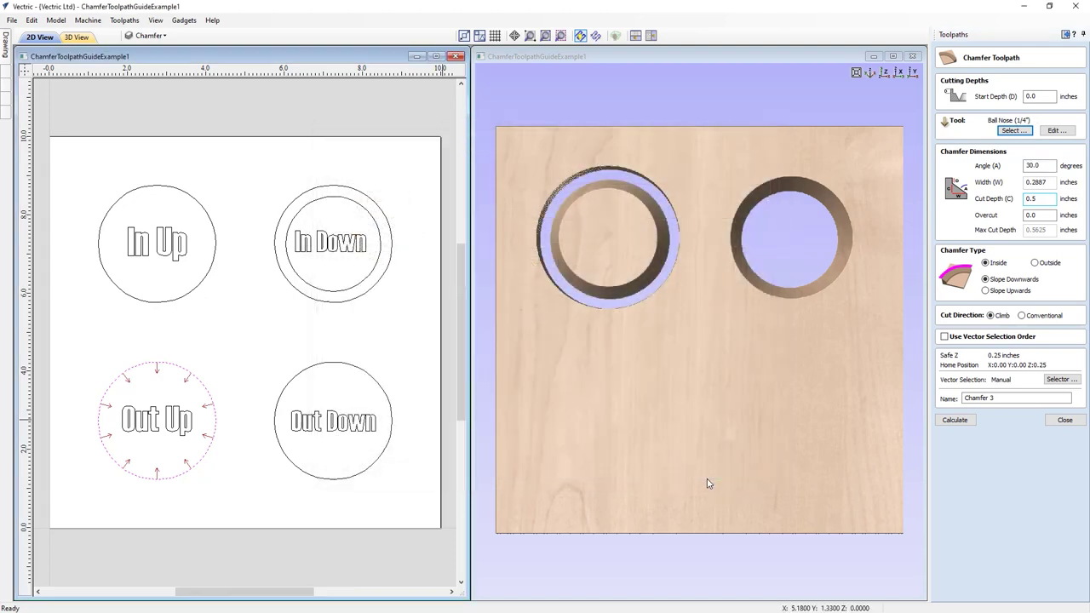
Step: Calculate the "Out Up" chamfer at 45 degrees and 0.5 inch cut depth, outside with Slope Upwards, allowing it to cut through the material
drag(1044, 165, 1022, 166)
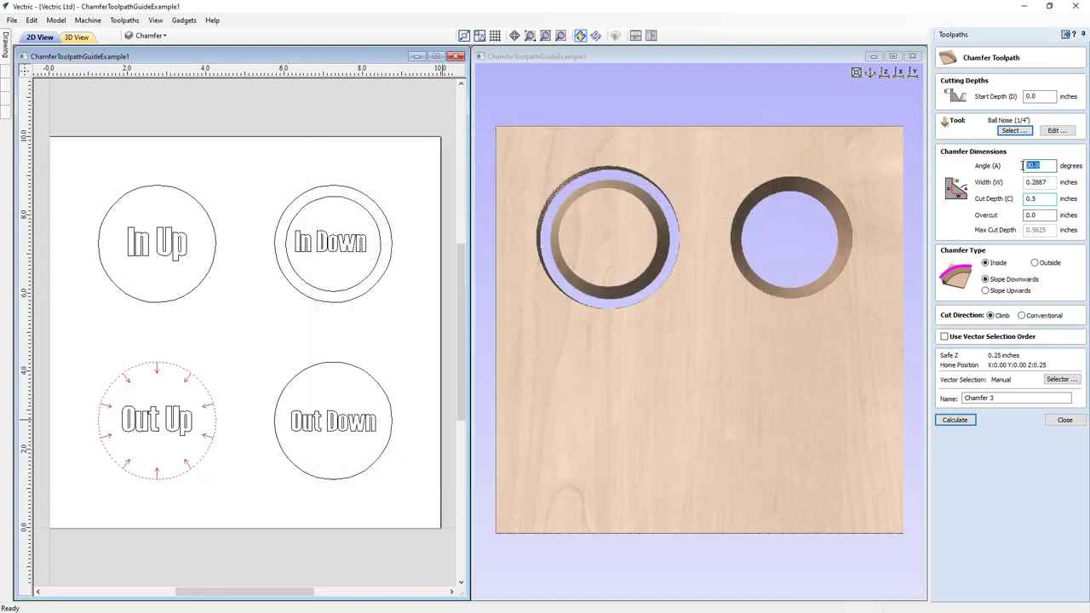
text(45)
drag(1043, 198, 1026, 199)
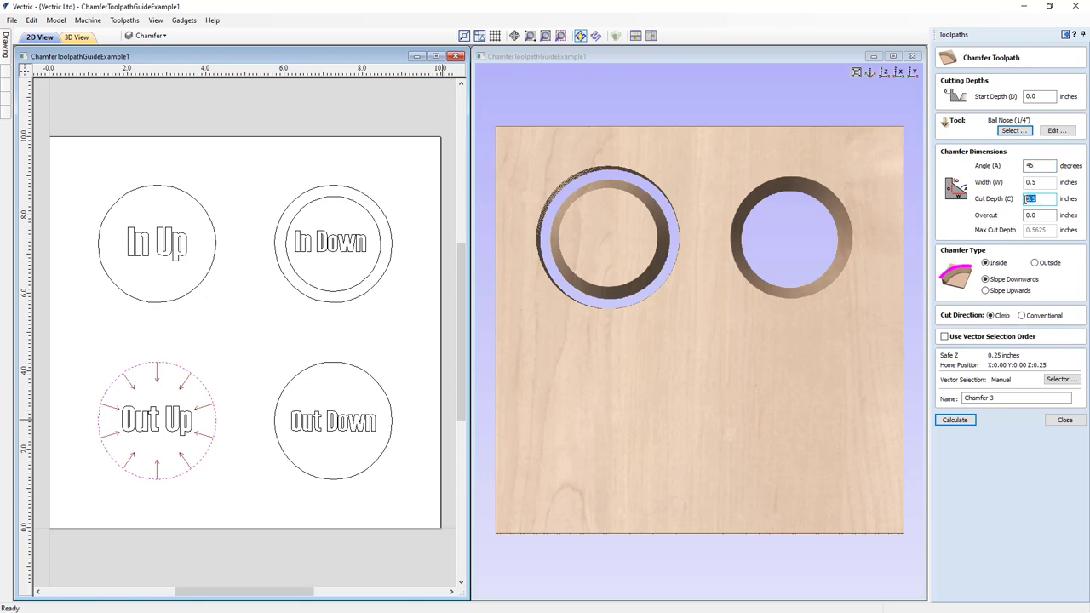
text(2)
click(1035, 263)
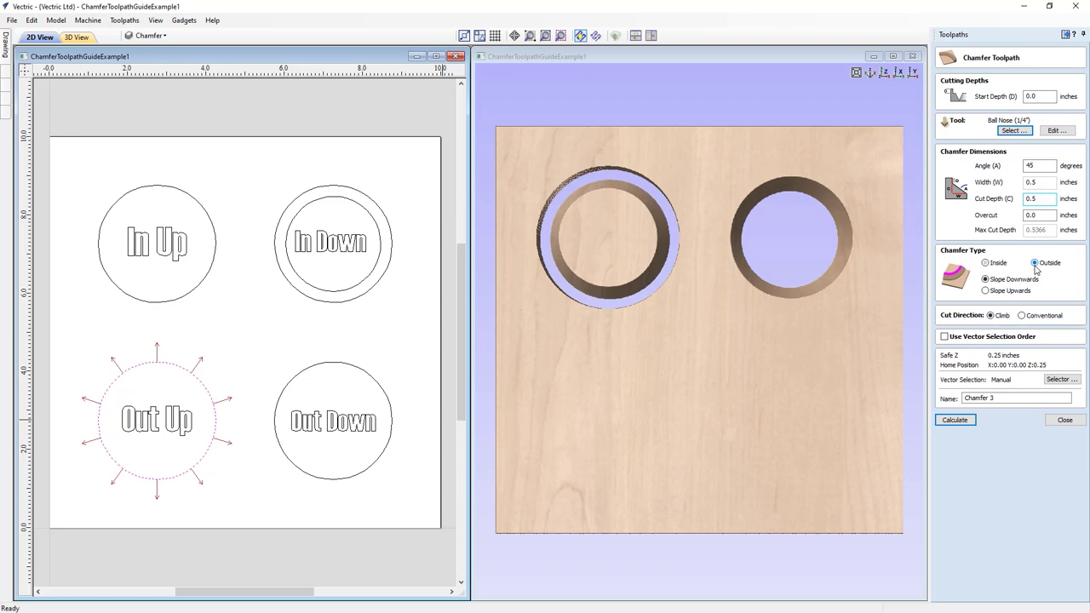
click(986, 291)
click(955, 420)
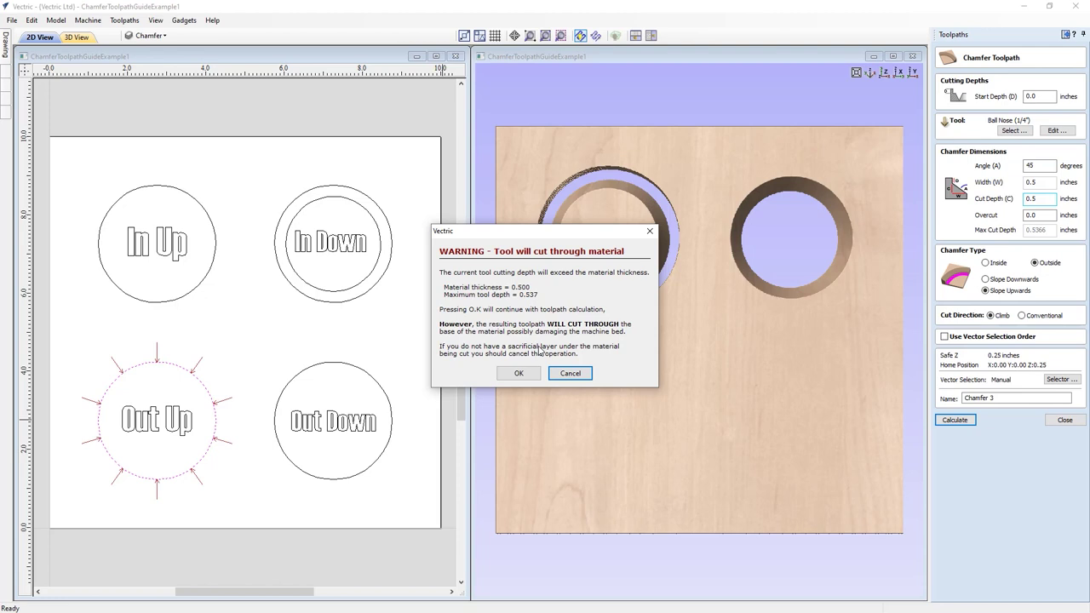
click(520, 373)
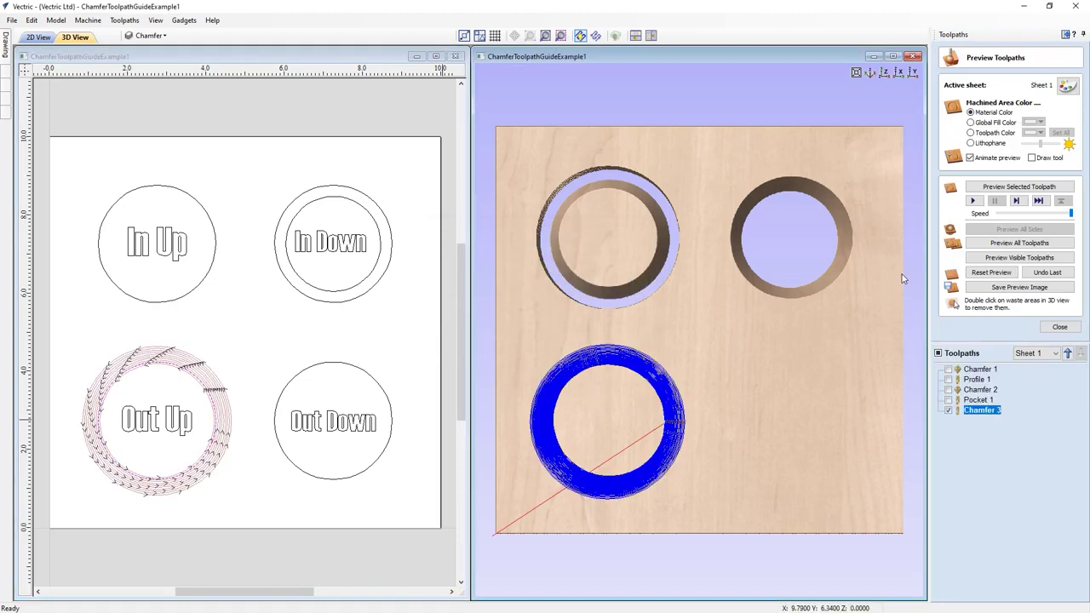
Step: Simulate the "Out Up" chamfer toolpath, examine its stepped surface up close in 3D and close the preview
click(991, 258)
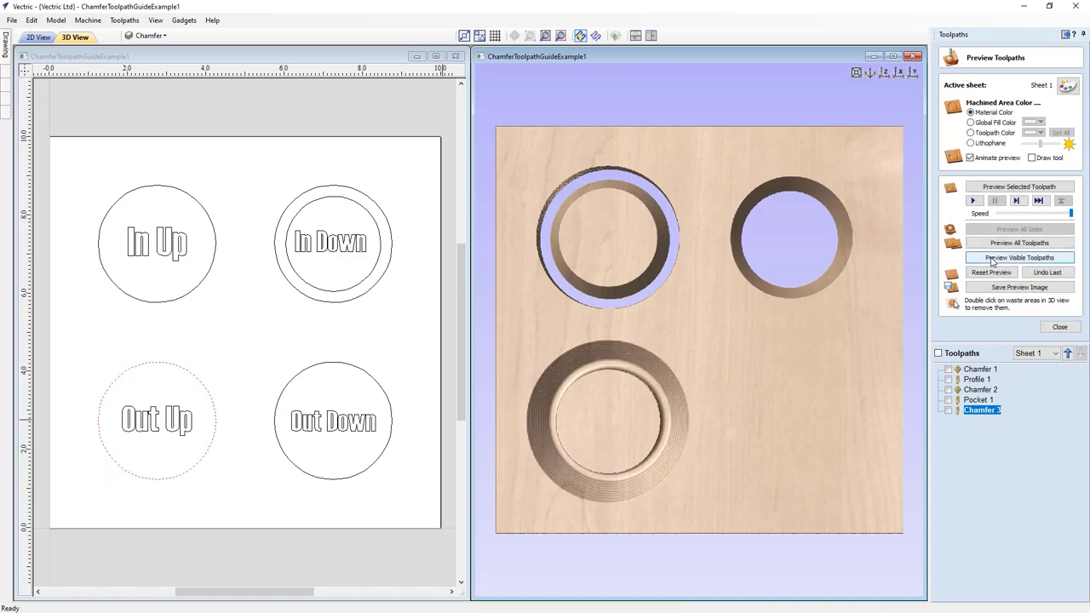
drag(641, 492, 734, 329)
scroll(690, 460, up, 5)
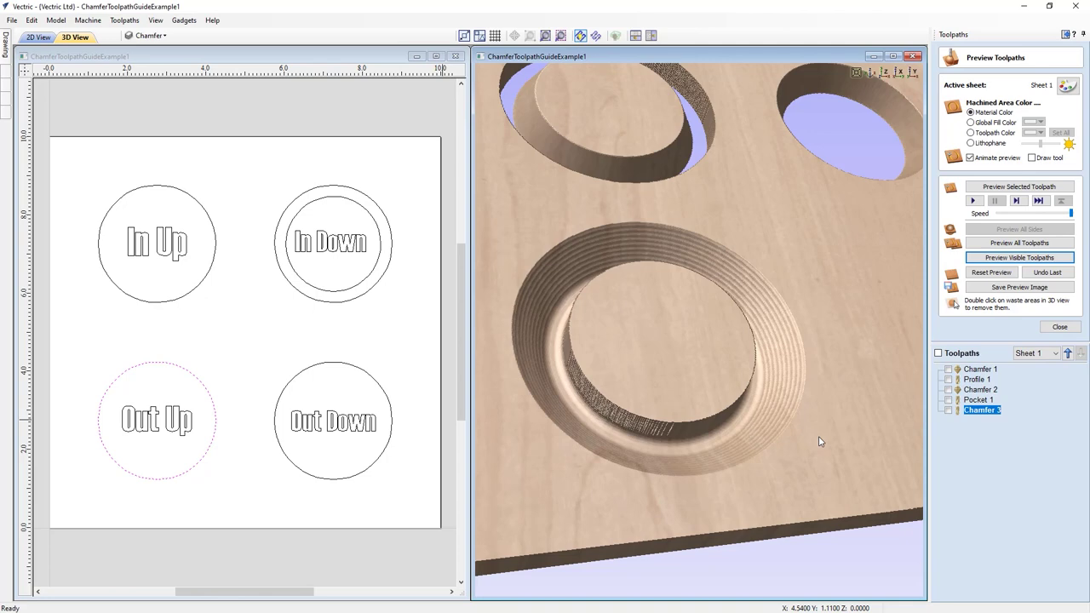
click(1059, 327)
Step: Halve the ball nose tool's 0.05 inch pass depth in Chamfer 3 and recalculate, allowing it to cut through the material
double_click(982, 300)
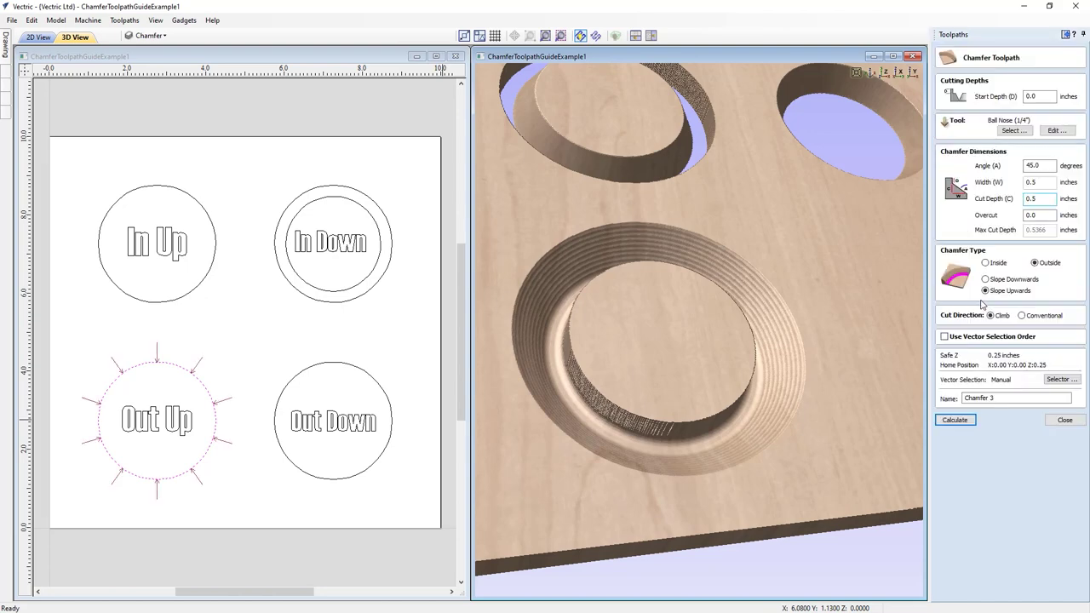
click(1056, 130)
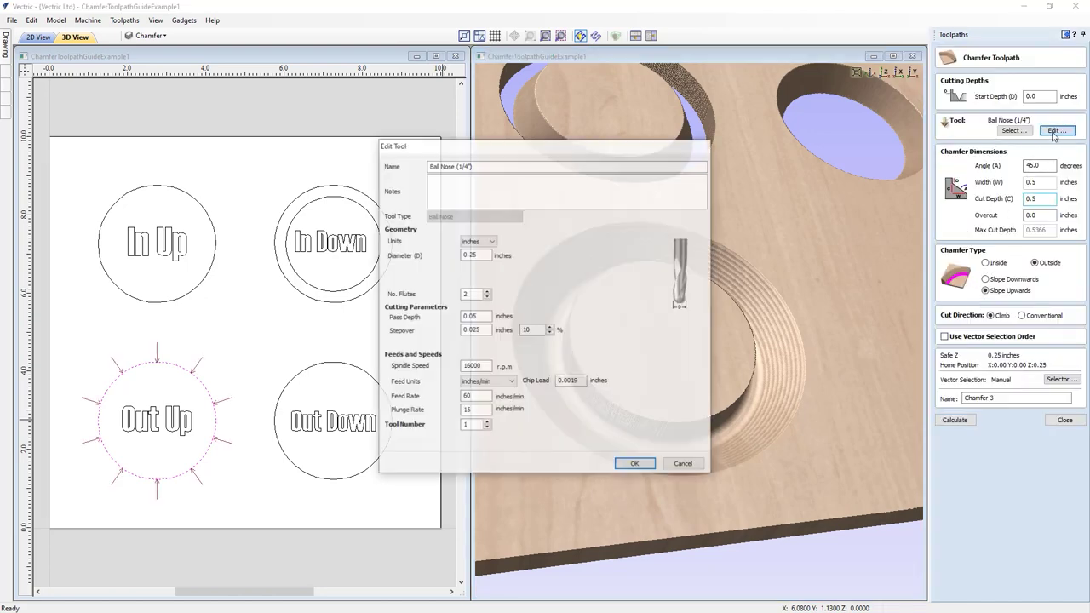
click(474, 316)
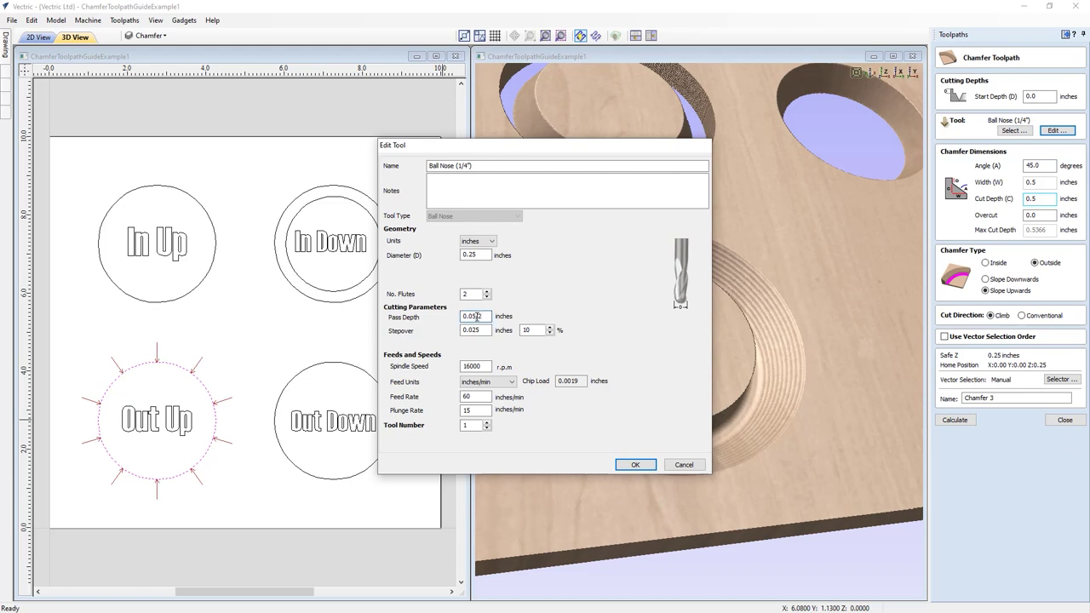
click(636, 464)
click(955, 420)
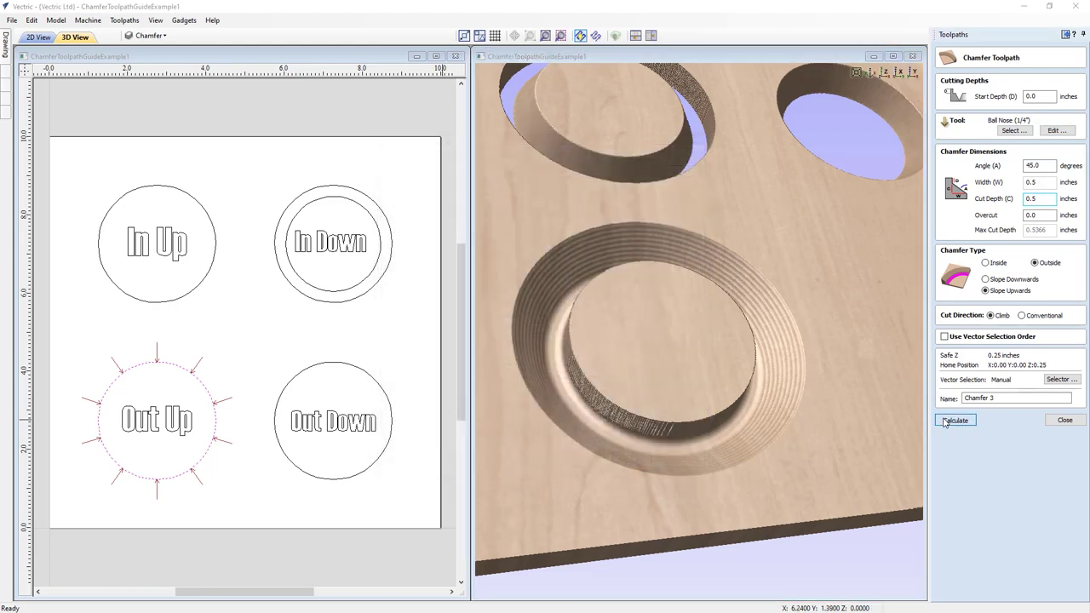
click(519, 373)
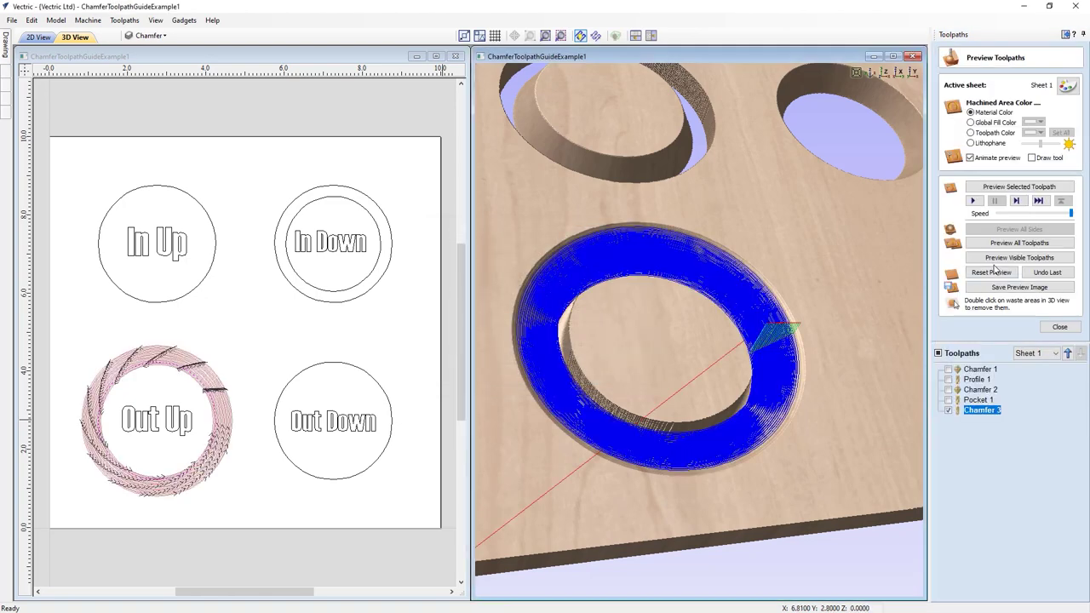
Step: Simulate the recalculated Chamfer 3 toolpath at a slightly slower preview speed and close the preview
drag(1069, 217, 1063, 214)
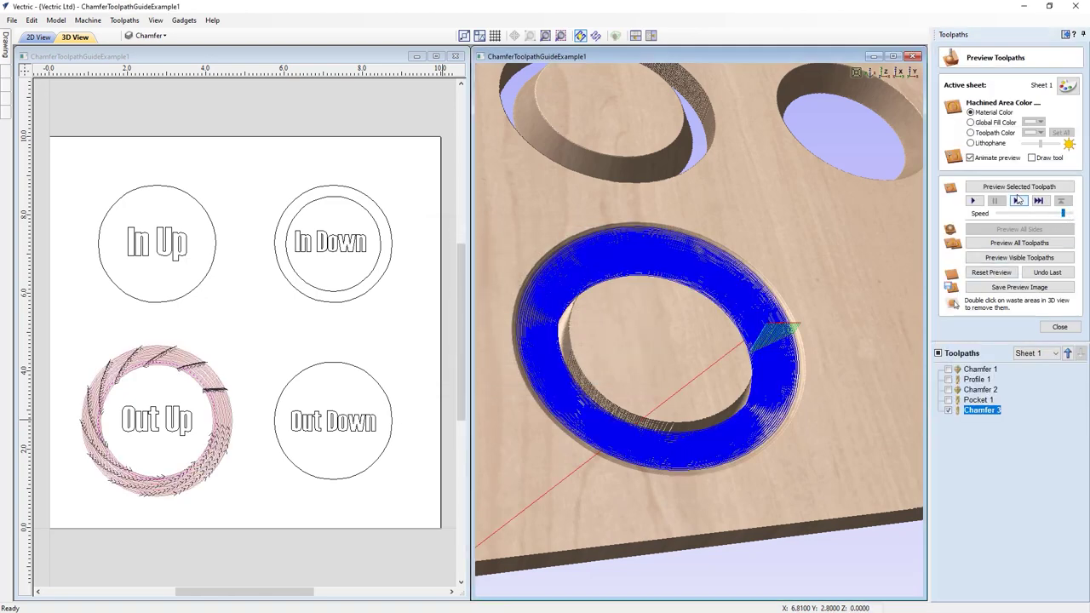
click(1009, 190)
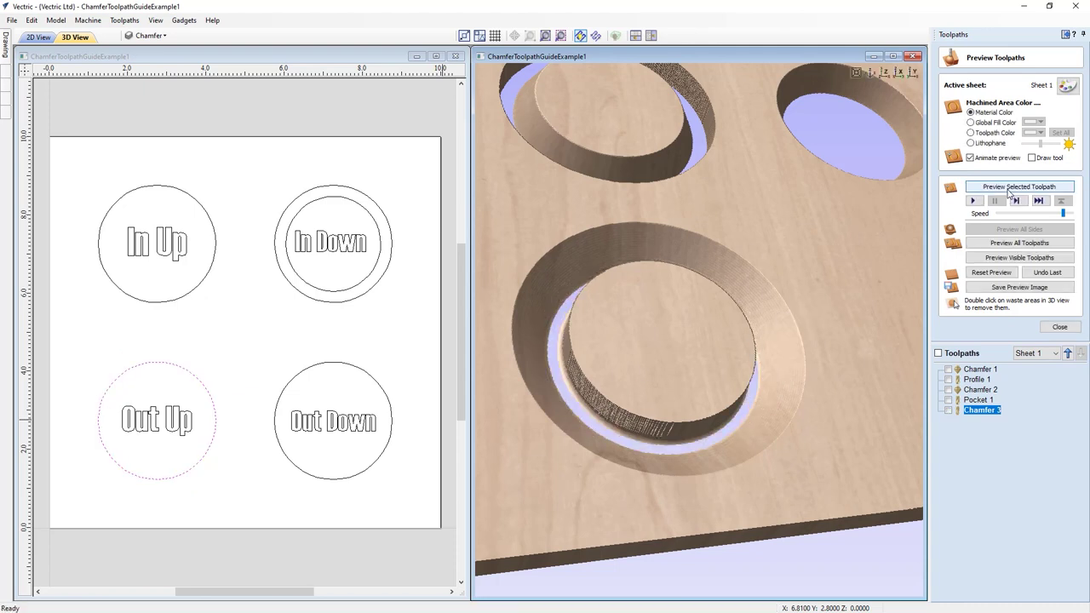
click(1060, 327)
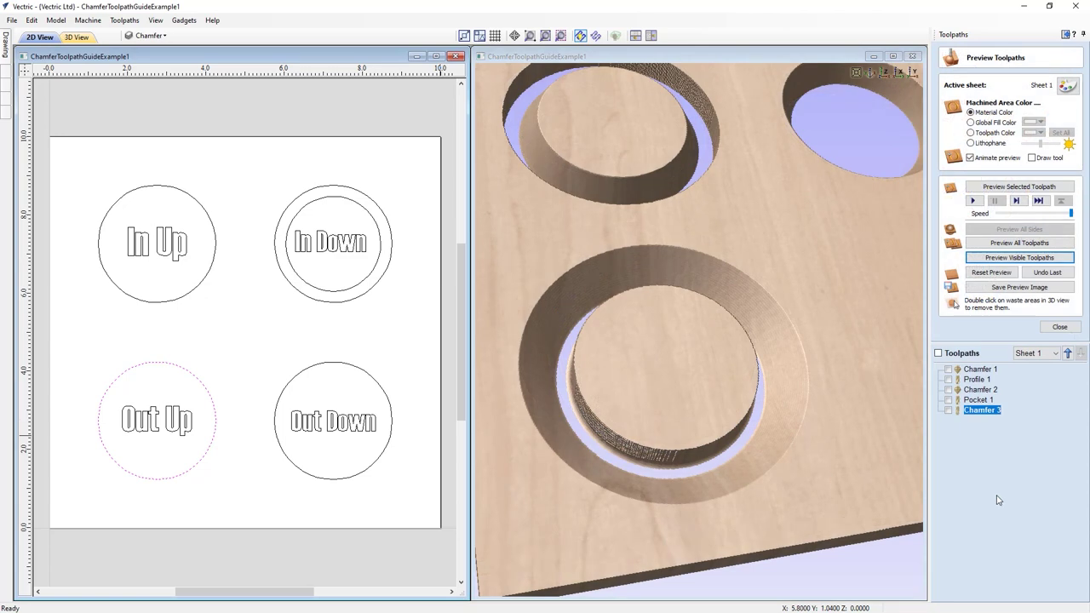
Step: Start a chamfer toolpath on the circle around "Out Down" and choose the Ball Nose (1/8") tool
click(380, 385)
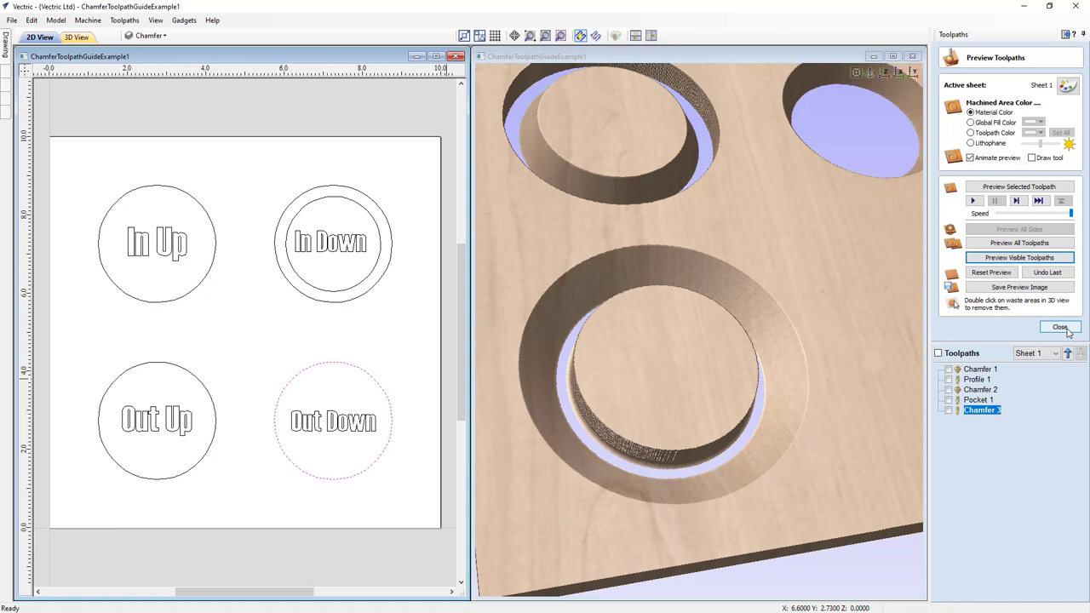
click(1066, 329)
click(1067, 138)
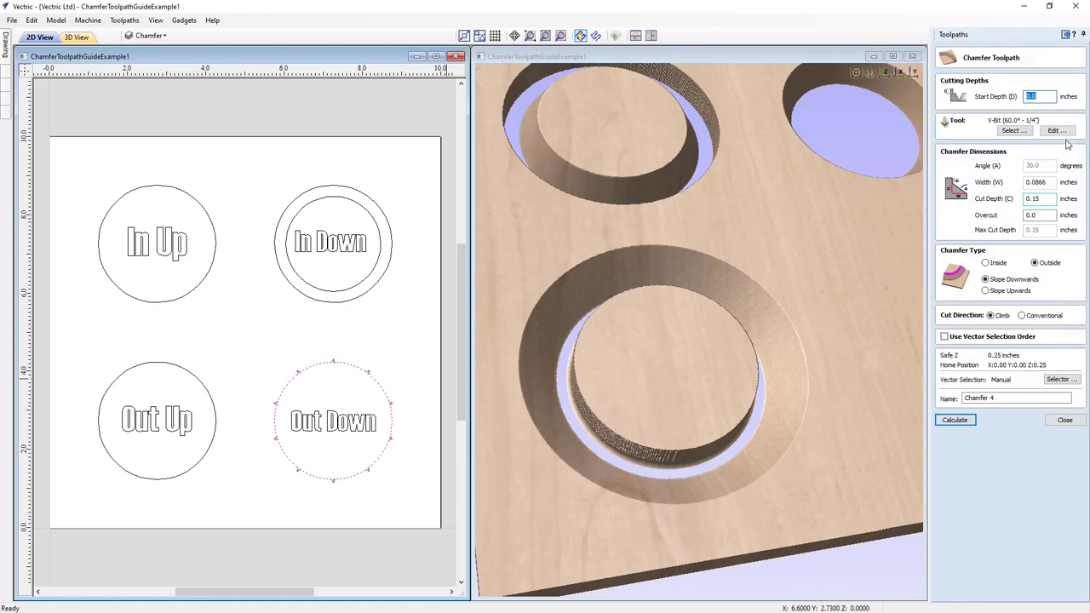
click(1011, 131)
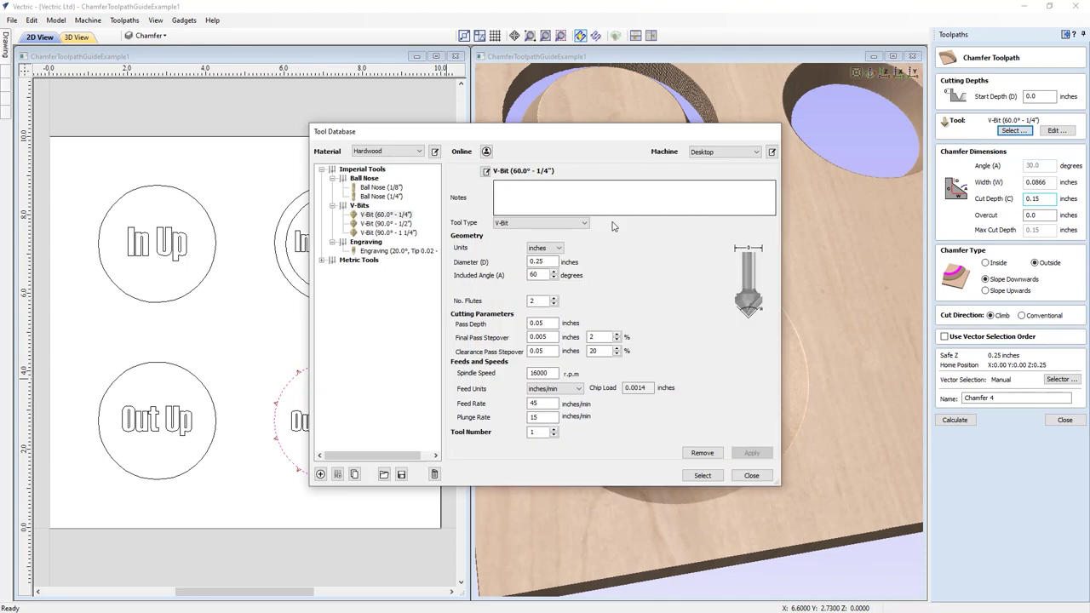
click(380, 188)
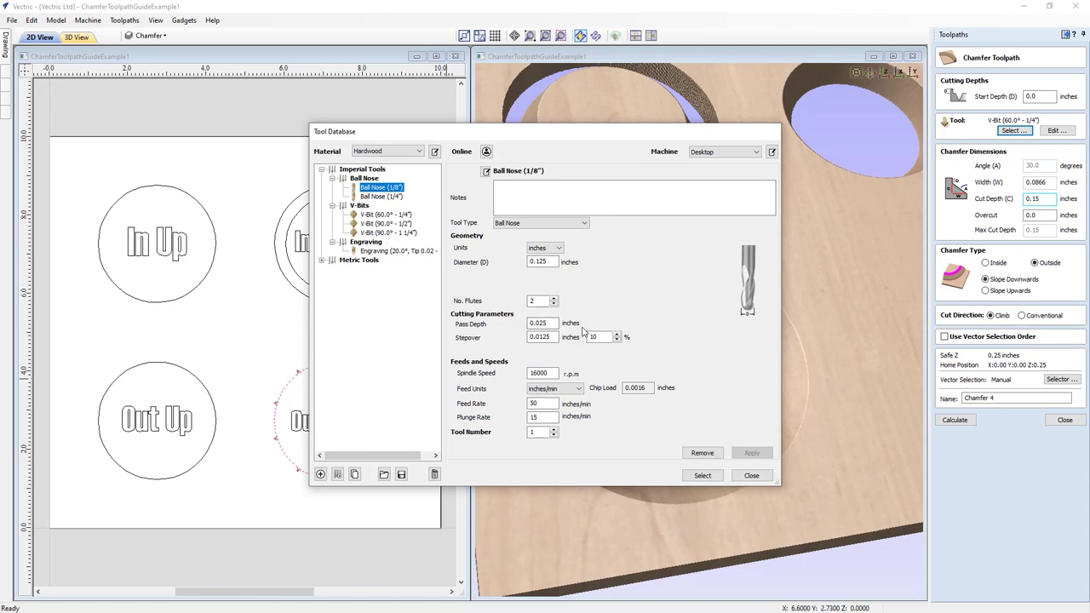
click(703, 475)
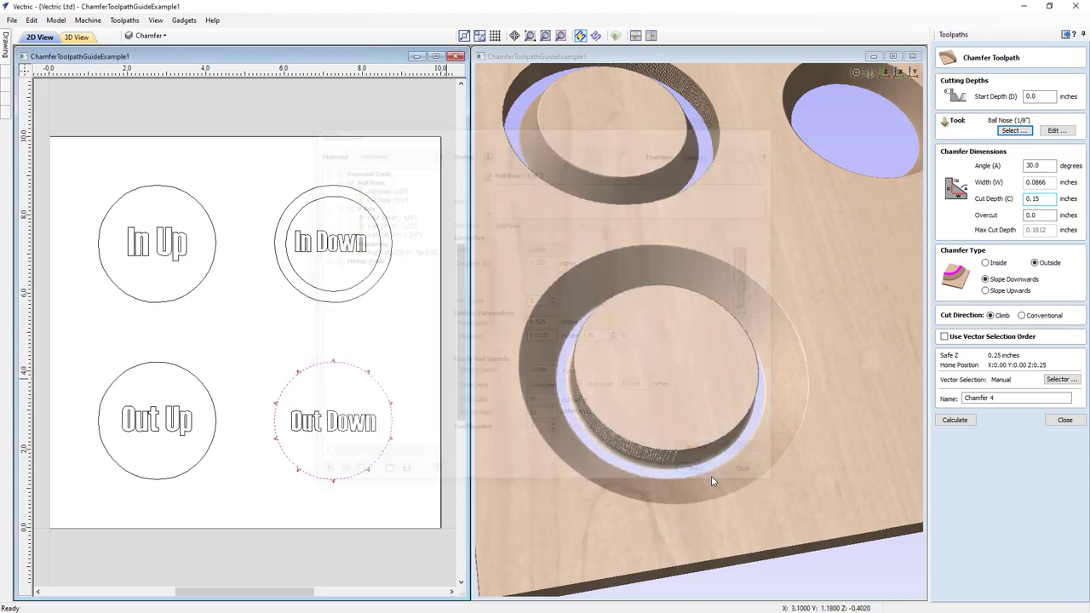
Step: Calculate the "Out Down" chamfer at 30 degrees with a width of 0.15 inches, outside with Slope Downwards
click(1043, 167)
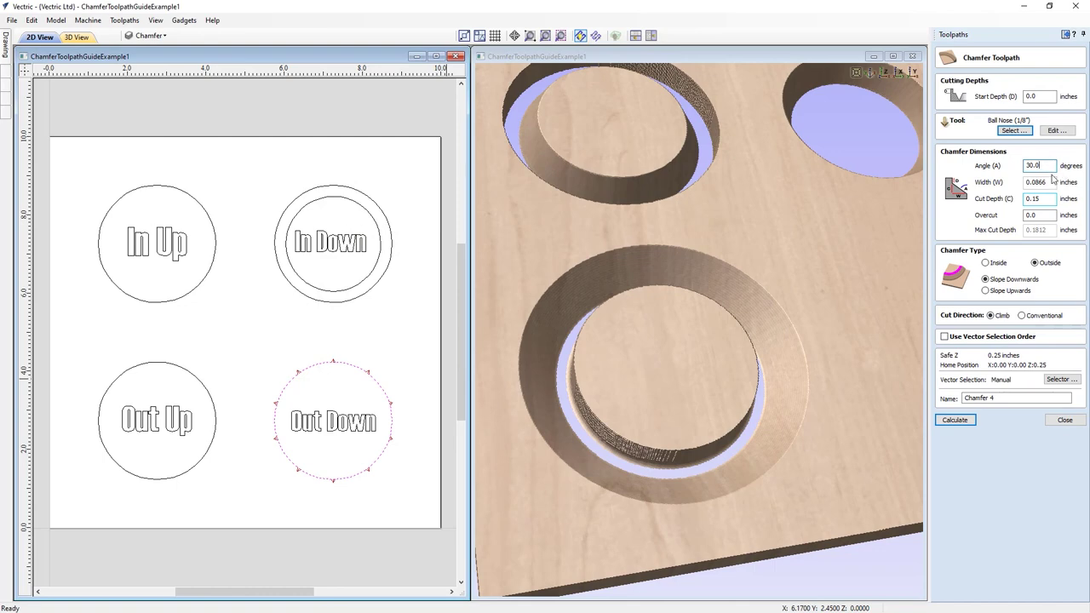
double_click(1053, 183)
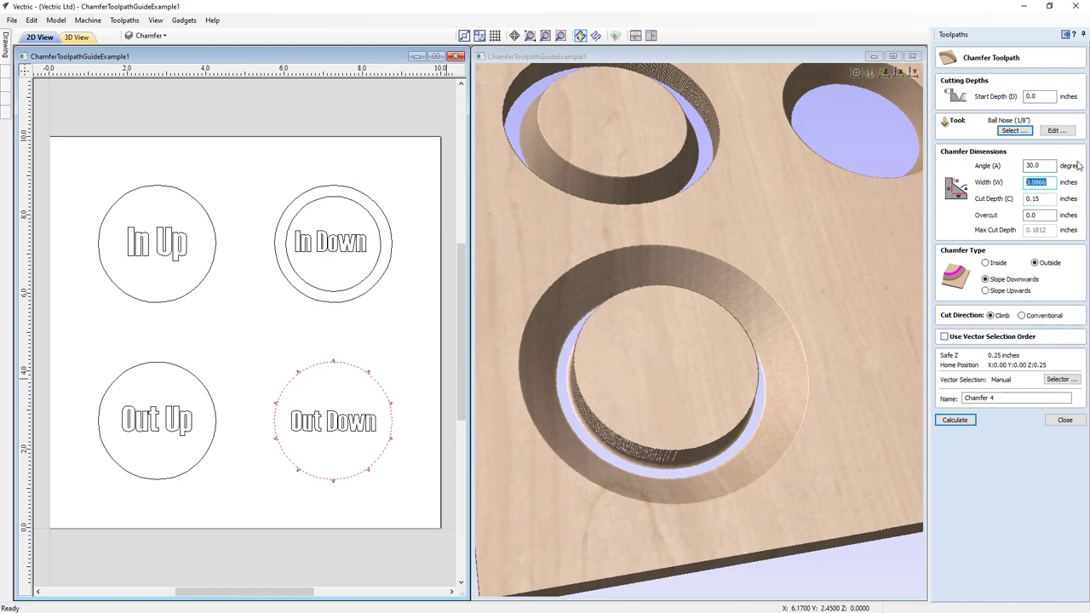
text(0.15)
click(967, 426)
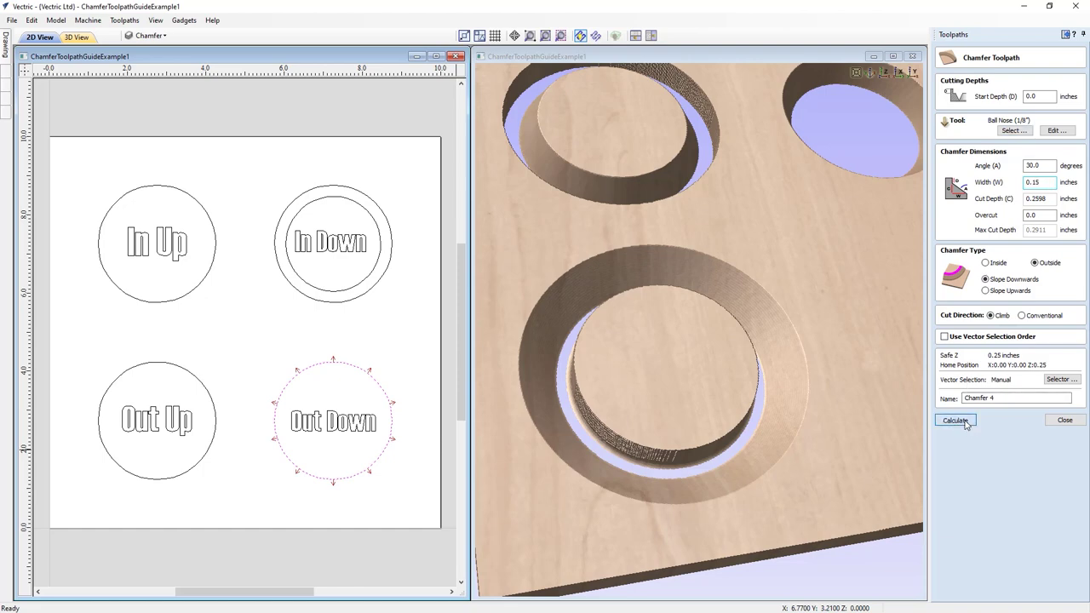
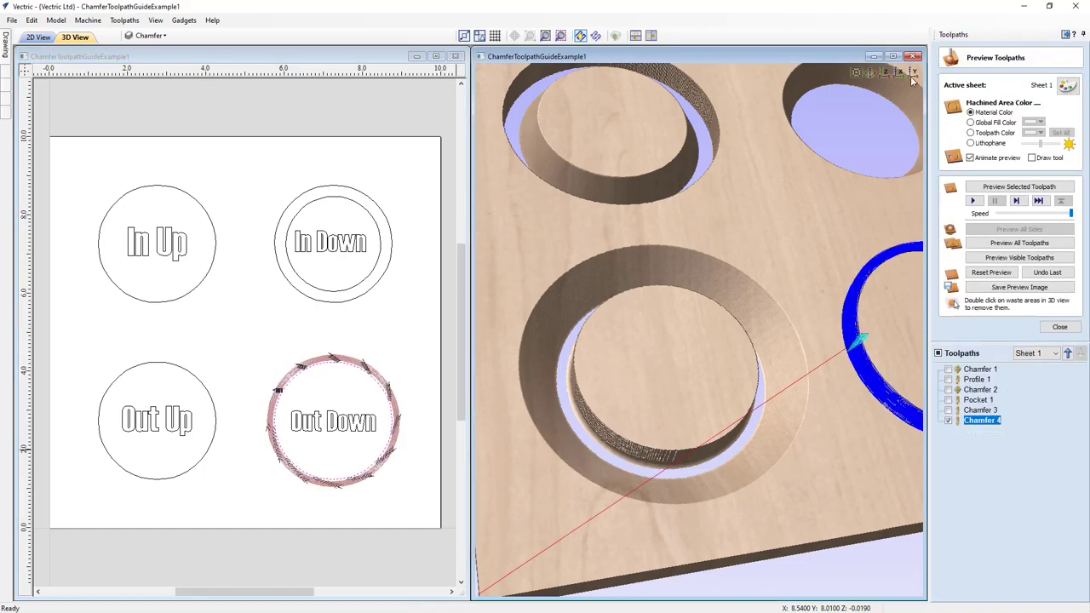
Step: Simulate the "Out Down" chamfer toolpath, examine the resulting groove from above and at an angle in 3D, and close the preview
click(886, 73)
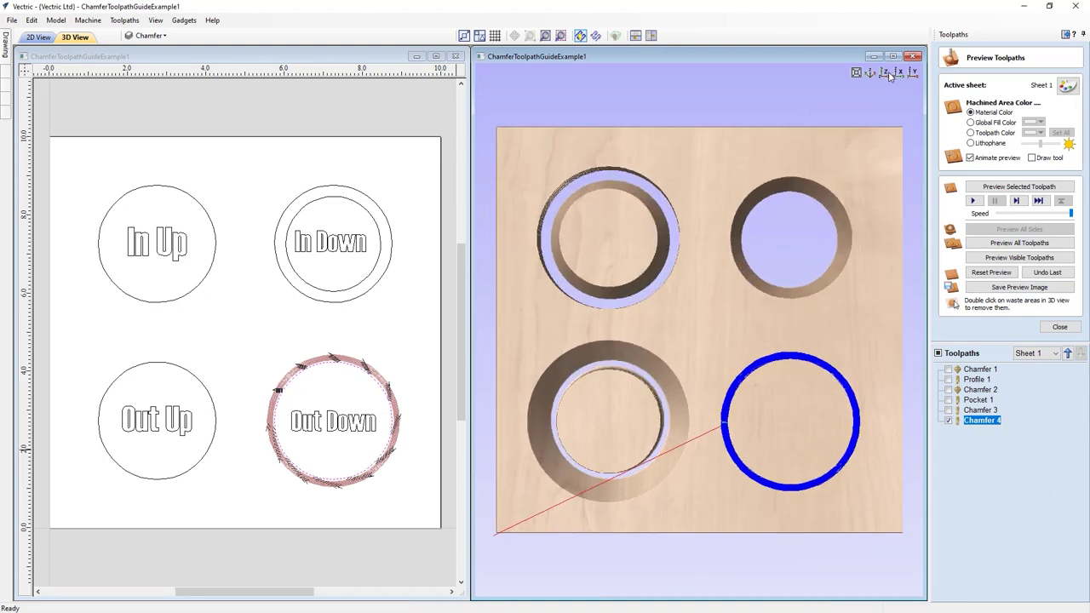
click(1032, 258)
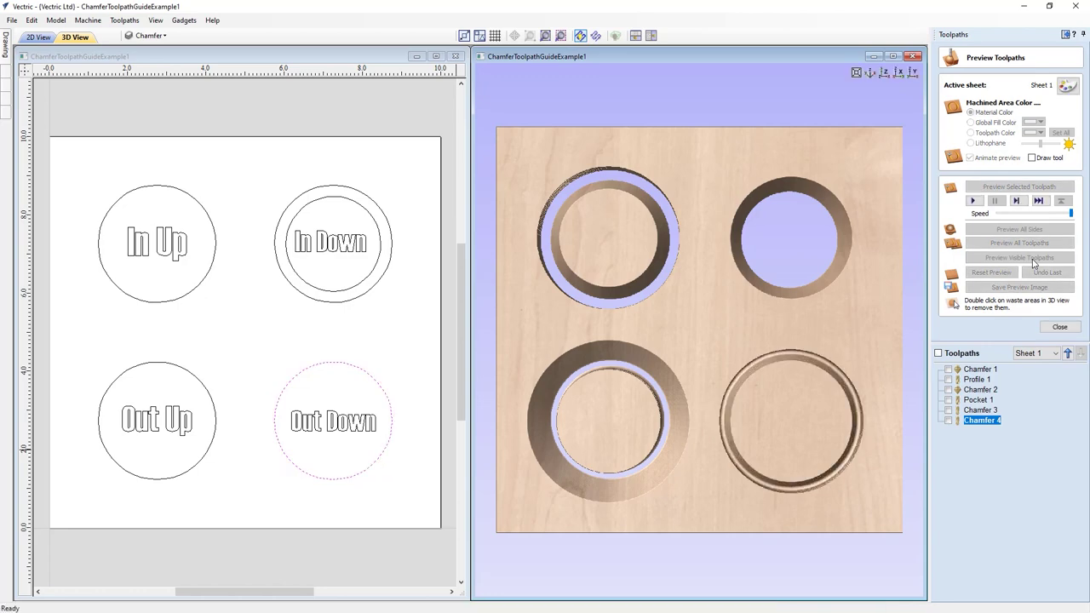
drag(771, 353, 754, 336)
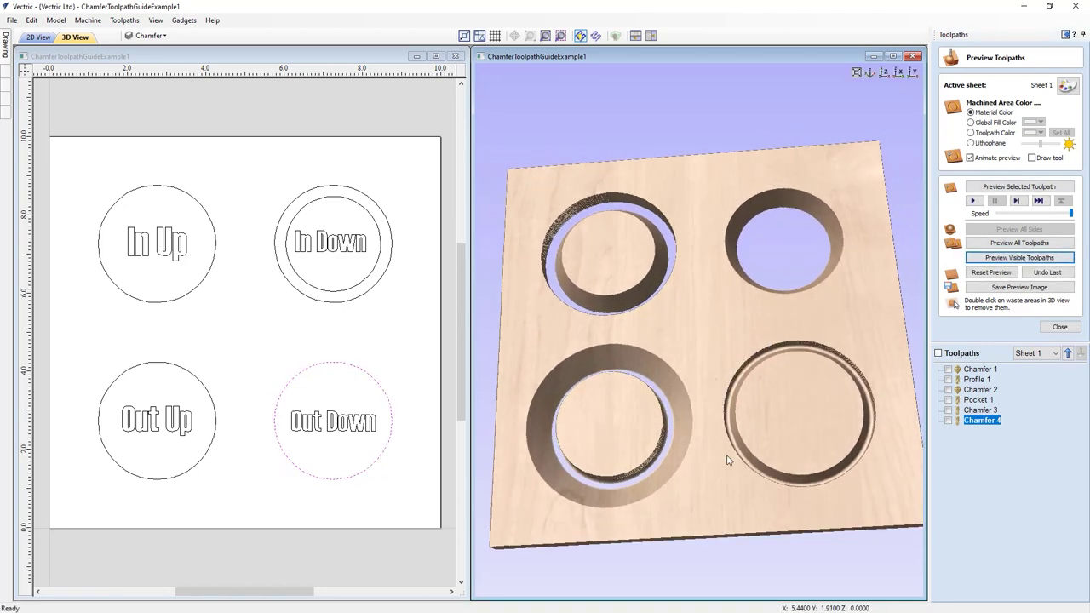
drag(806, 411, 832, 426)
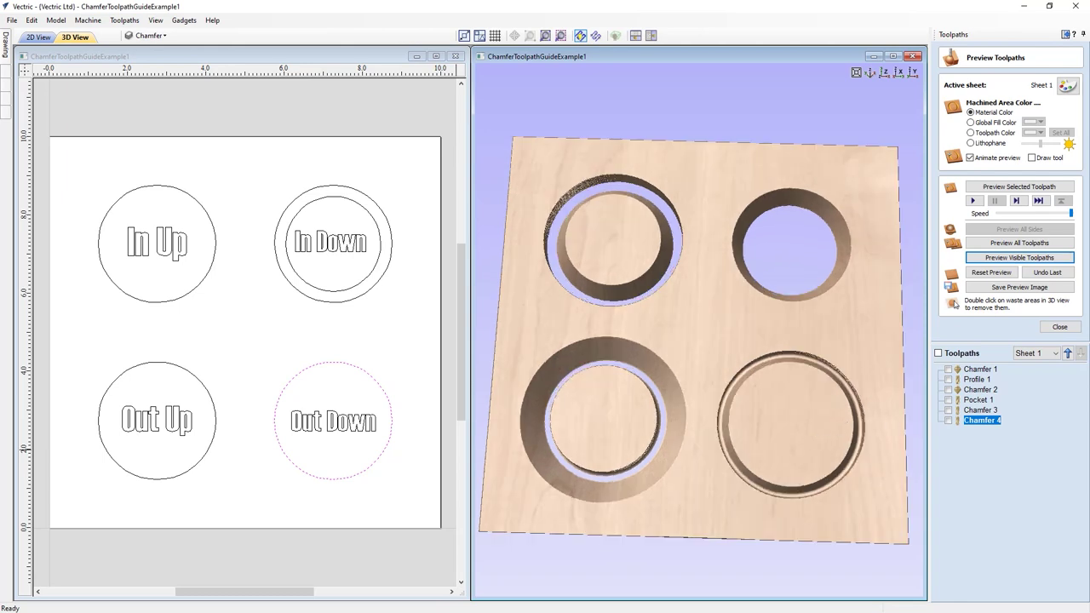
click(1060, 327)
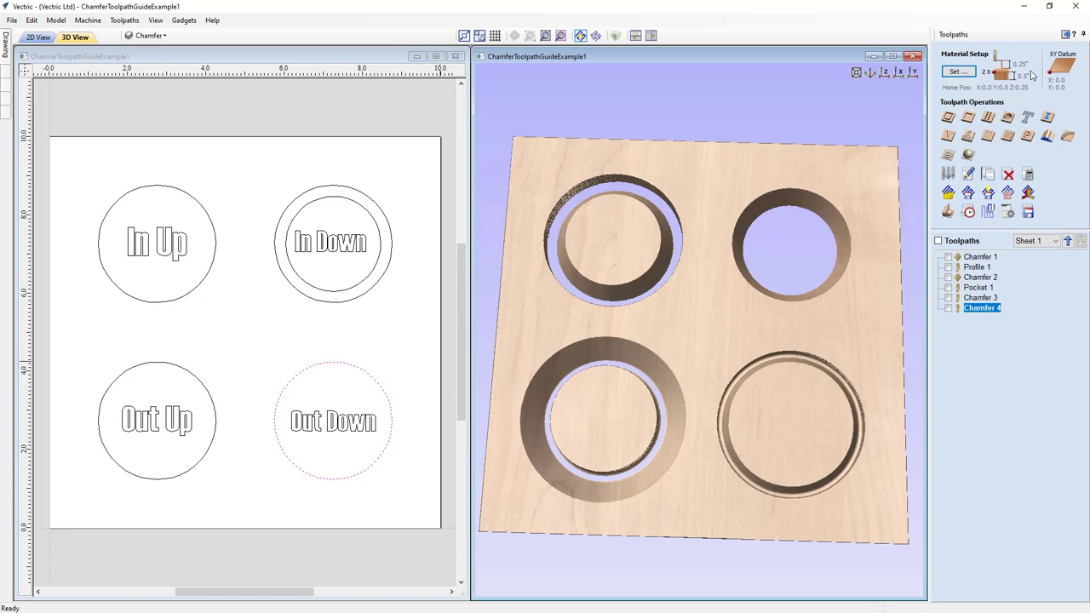
Step: Offset the "Out Down" circle outwards by 0.15 inches, keeping the original circle
click(1066, 35)
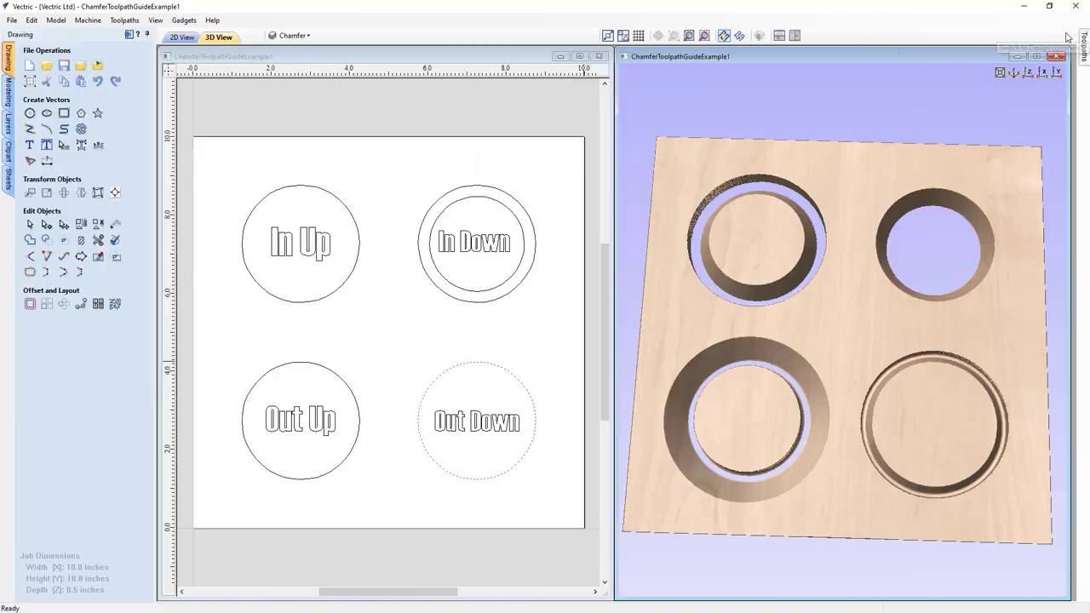
click(29, 304)
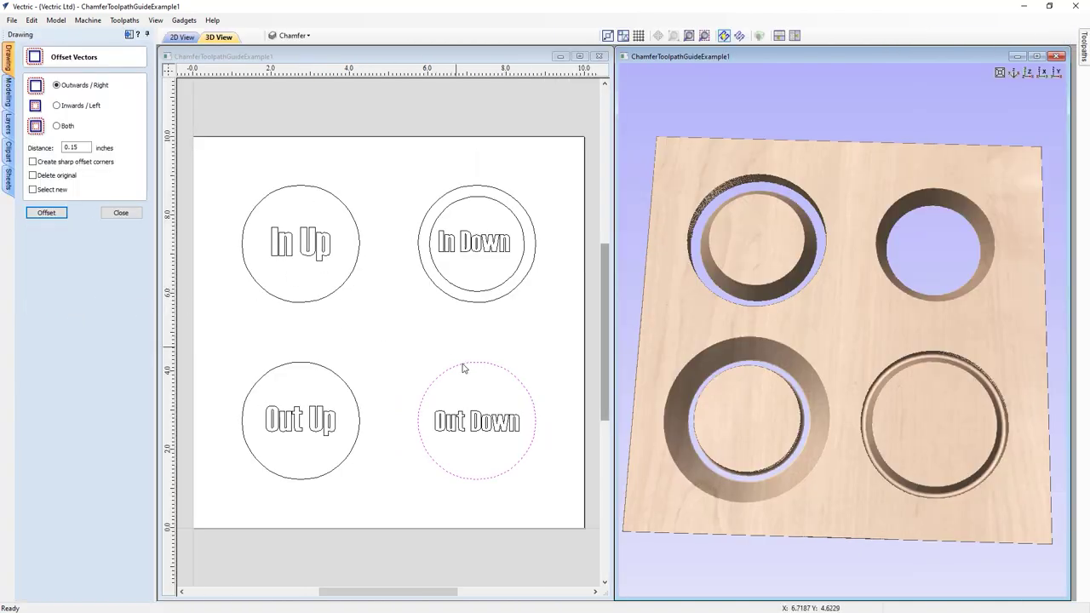
click(80, 147)
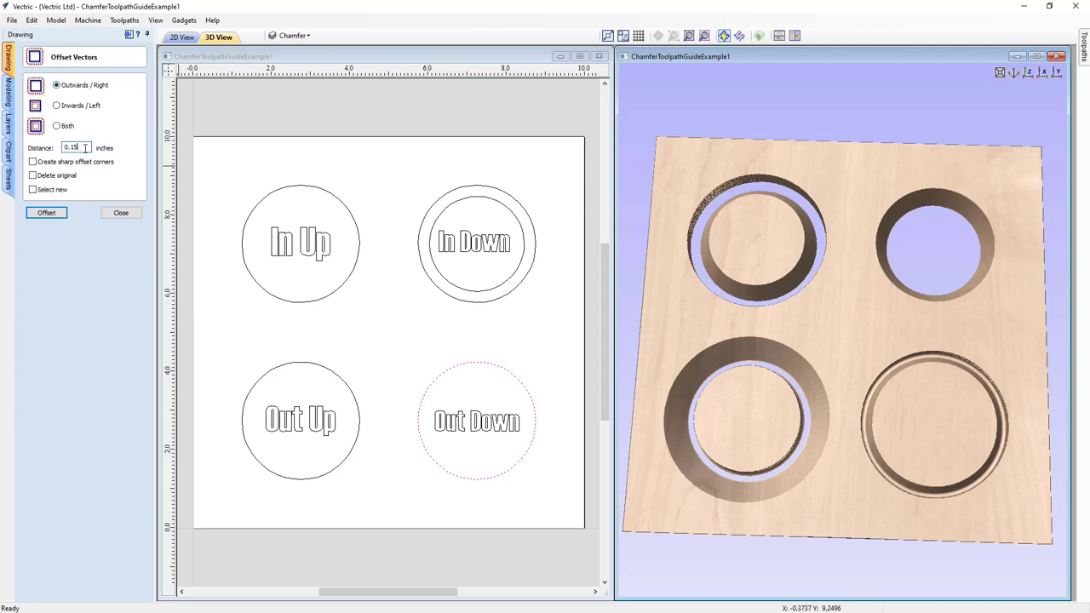
click(56, 213)
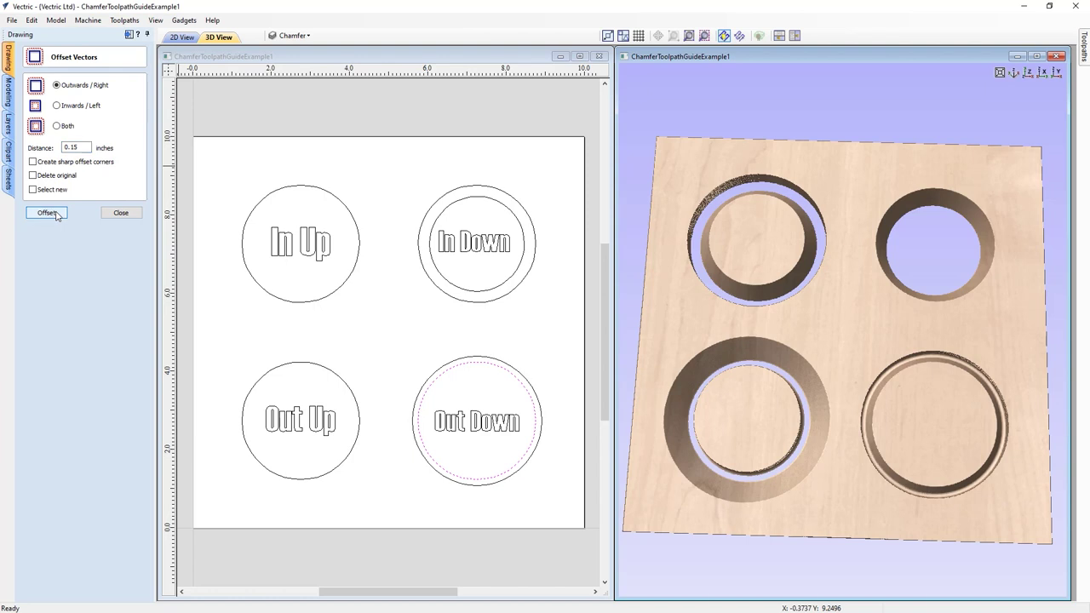
click(114, 216)
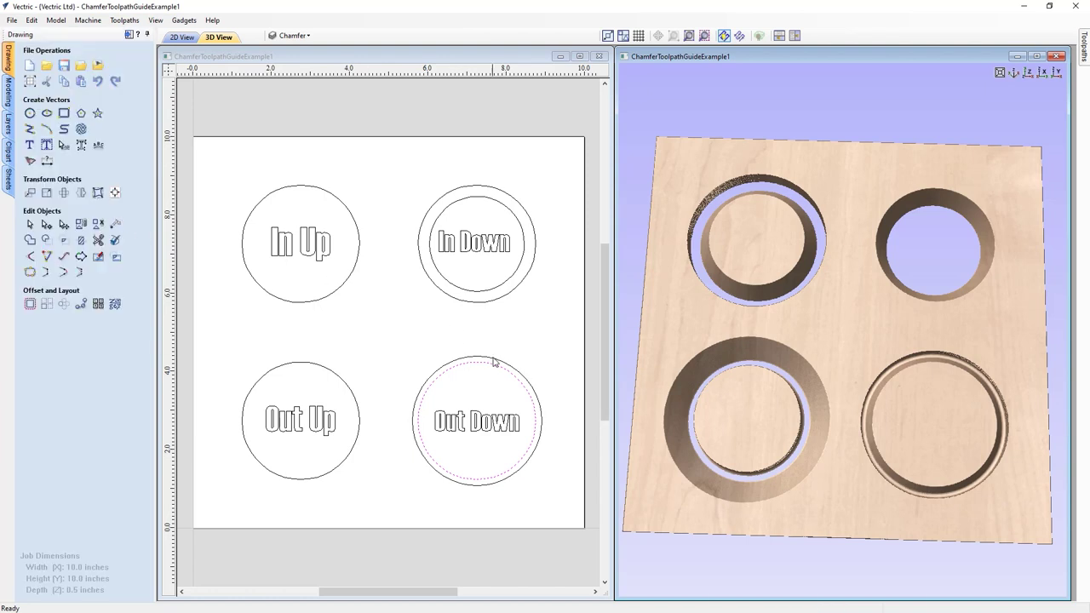
Step: Calculate an outside profile toolpath on the new outer "Out Down" circle, with End Mill (1/4") and 0.5 inch cut depth
click(129, 36)
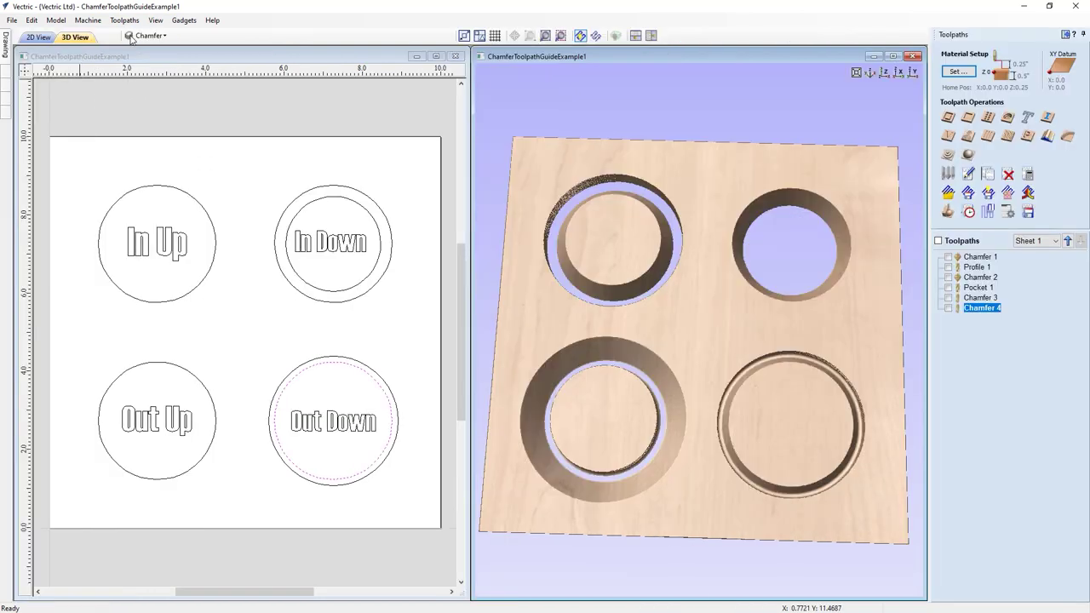
click(358, 364)
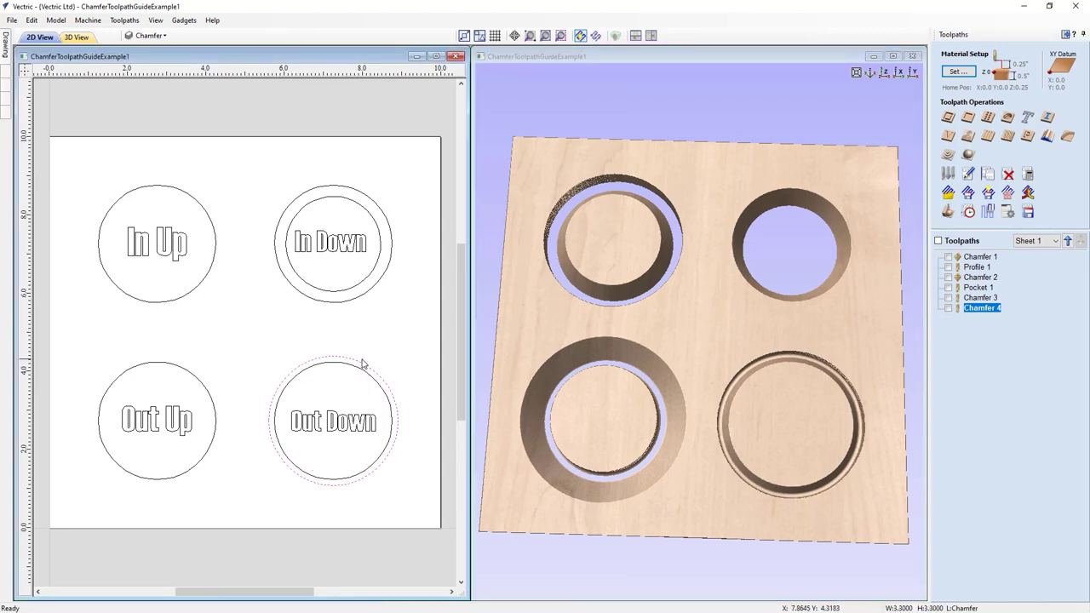
click(948, 118)
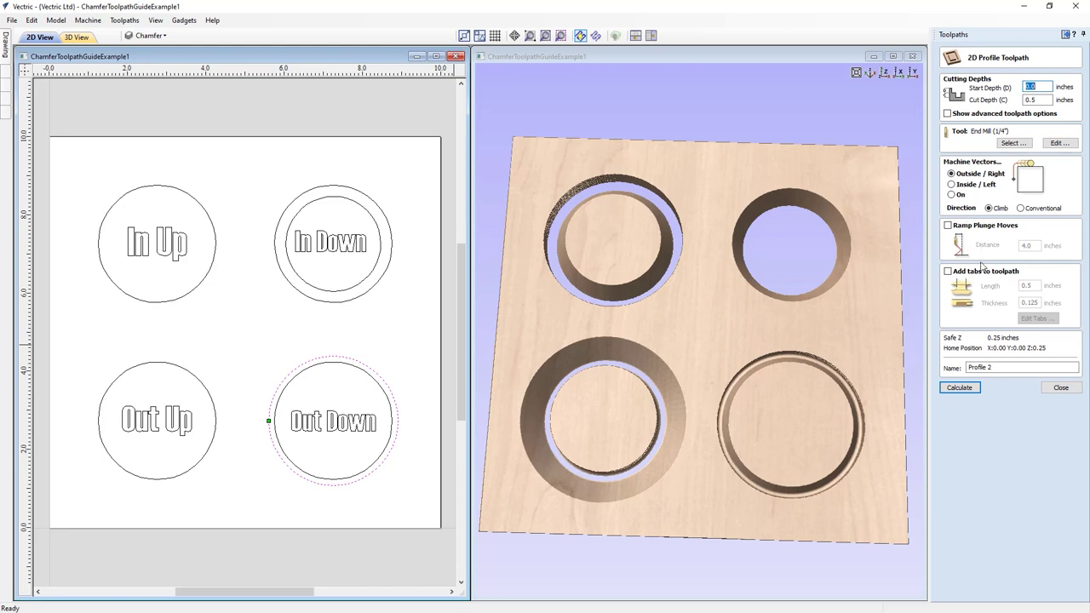
click(963, 389)
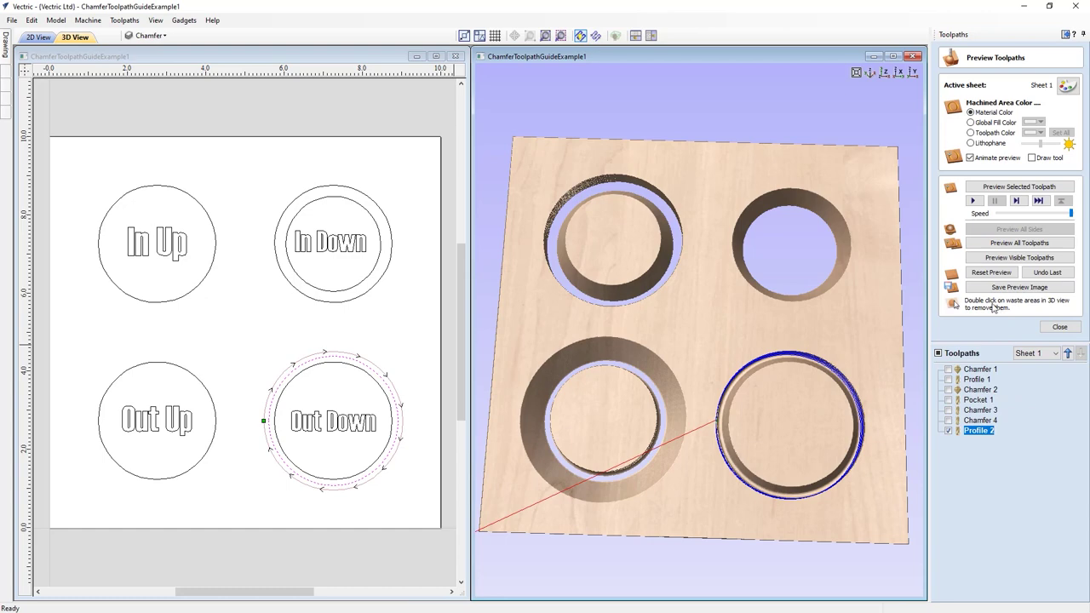
Step: Simulate the "Out Down" profile cut, inspect the chamfered disc in 3D at an angle and from above, and close the preview
click(1009, 258)
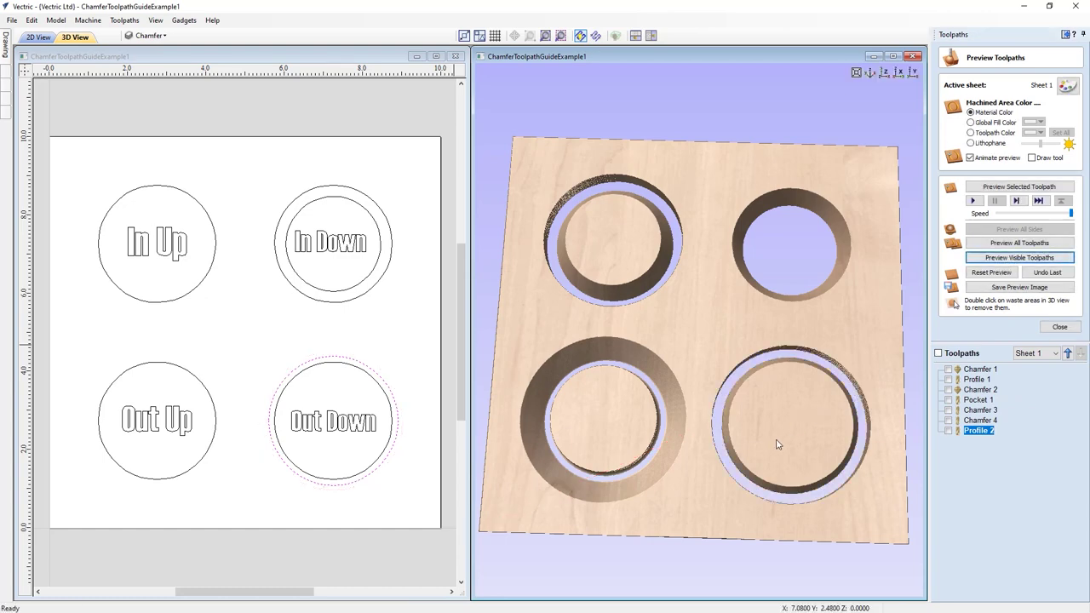
drag(788, 440, 768, 362)
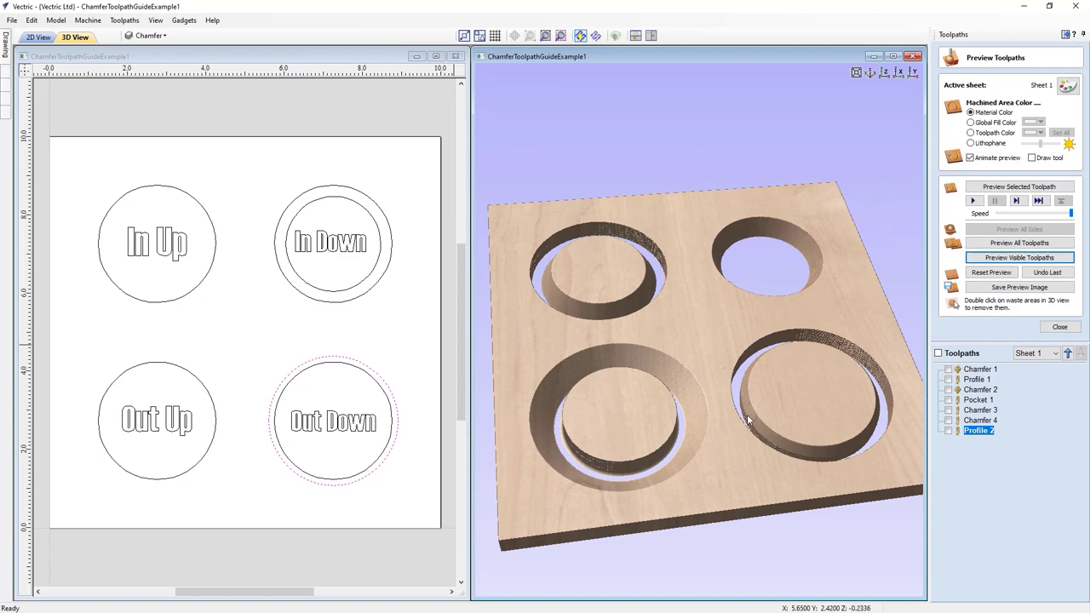
mouse_move(748, 415)
mouse_down()
mouse_move(843, 384)
mouse_move(846, 408)
mouse_move(773, 448)
mouse_move(753, 341)
mouse_up()
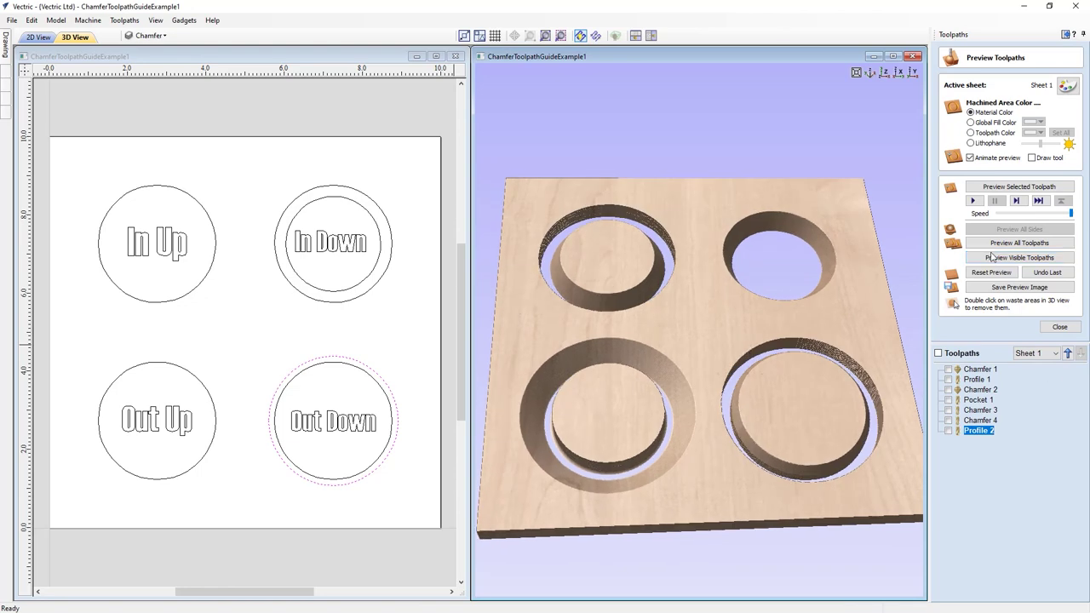
click(884, 74)
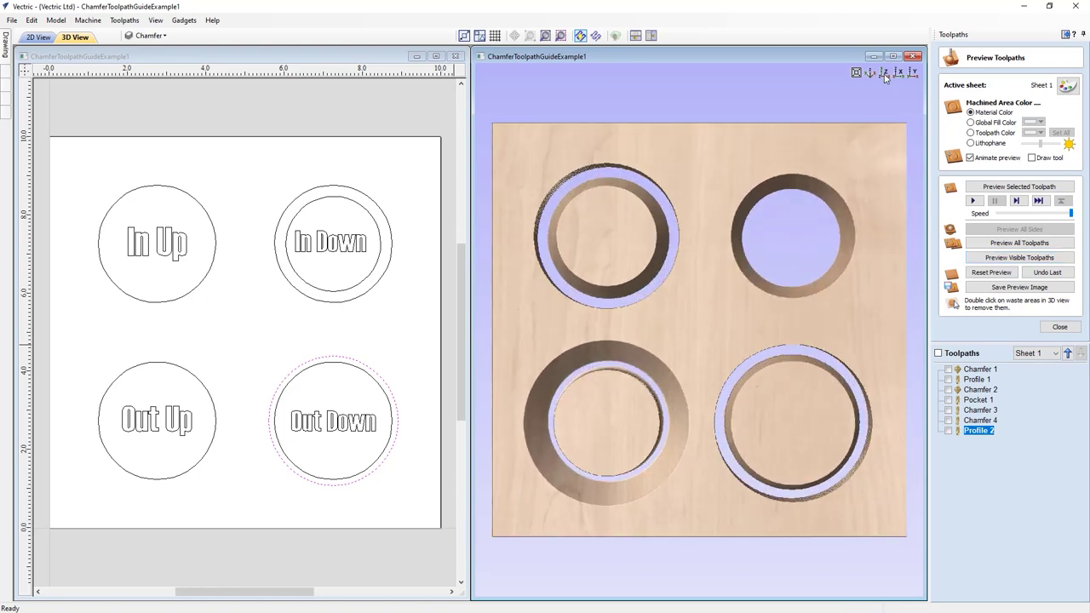
click(1059, 328)
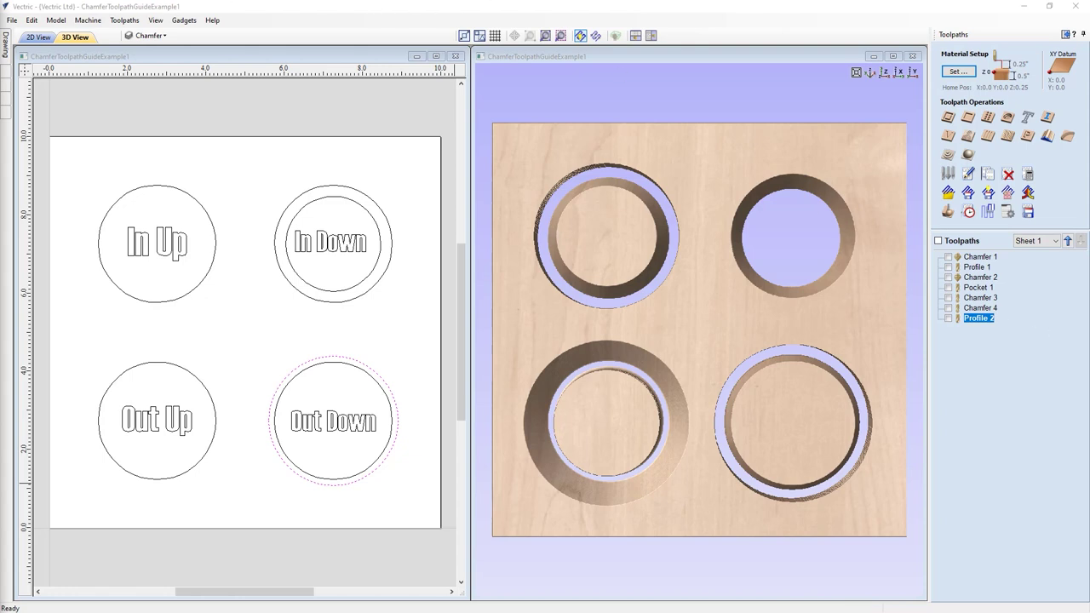
Step: Open ChamferToolpathGuideExample2.crv without saving the changes to the current file
click(12, 21)
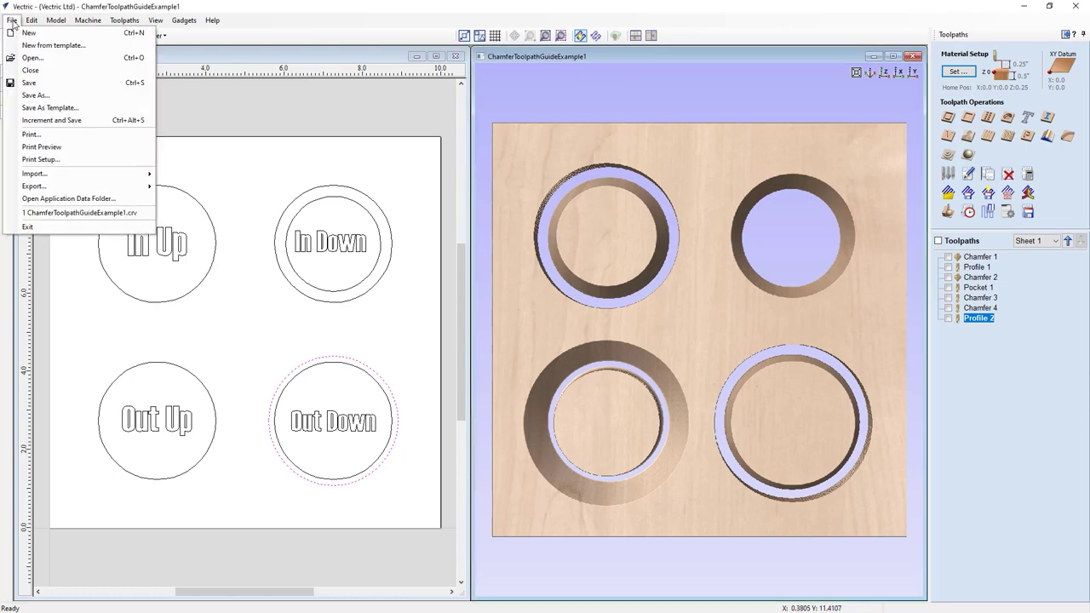
click(27, 60)
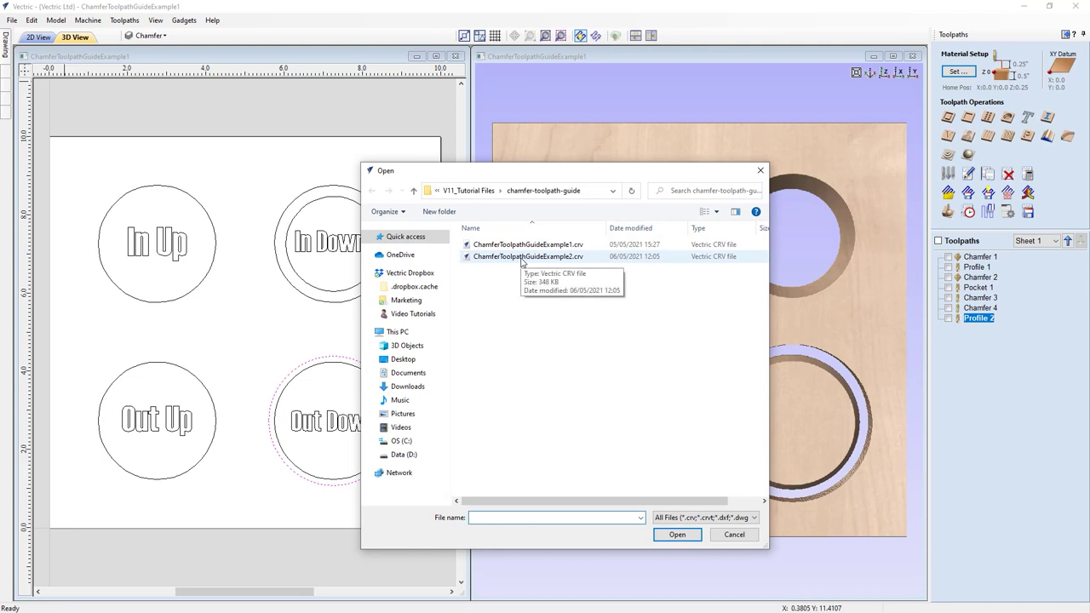
click(521, 257)
click(678, 535)
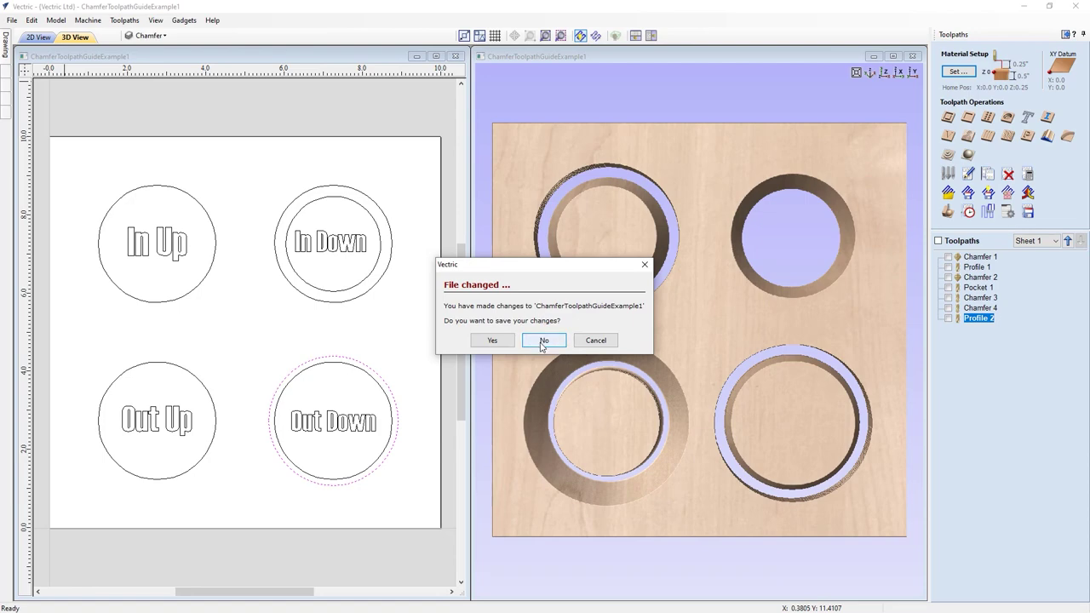
click(543, 342)
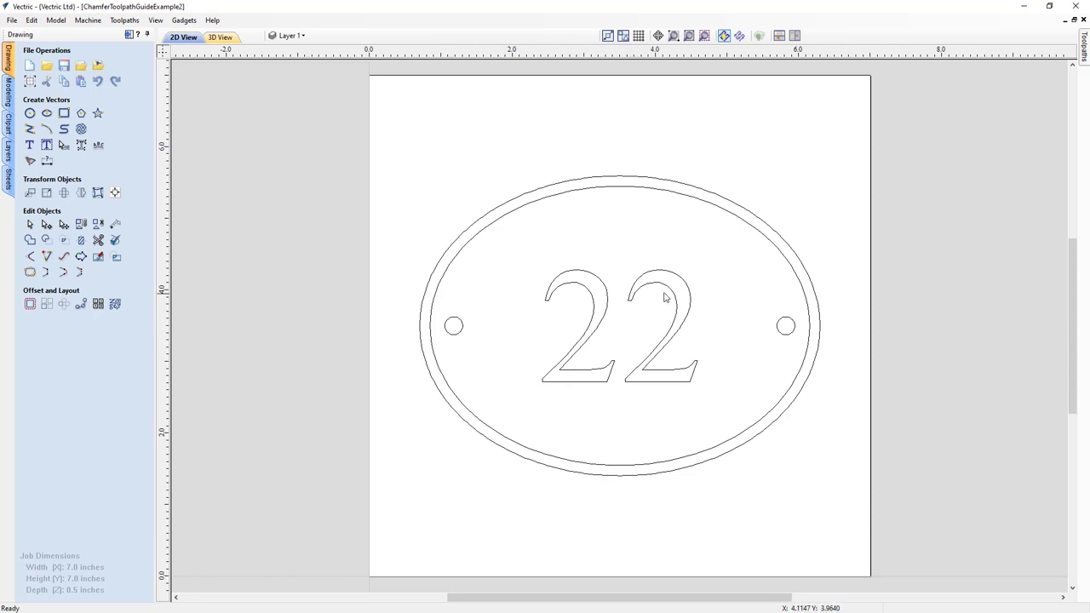
Step: Show the 2D and 3D views side by side and simulate the V-Carve 1 toolpath on the "22", inspecting it at an angle
click(129, 35)
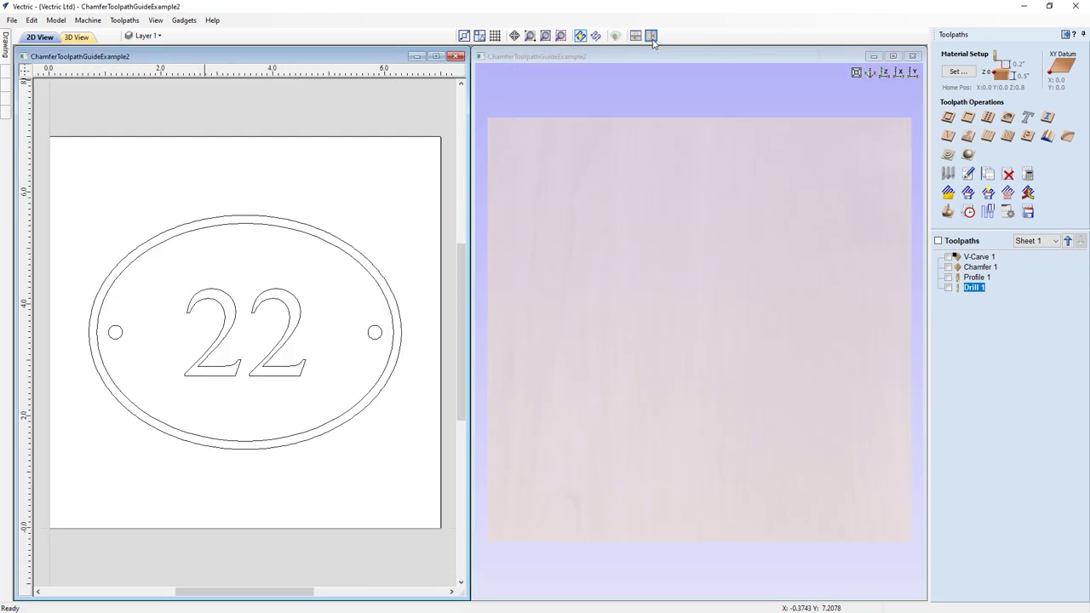
click(651, 36)
click(948, 257)
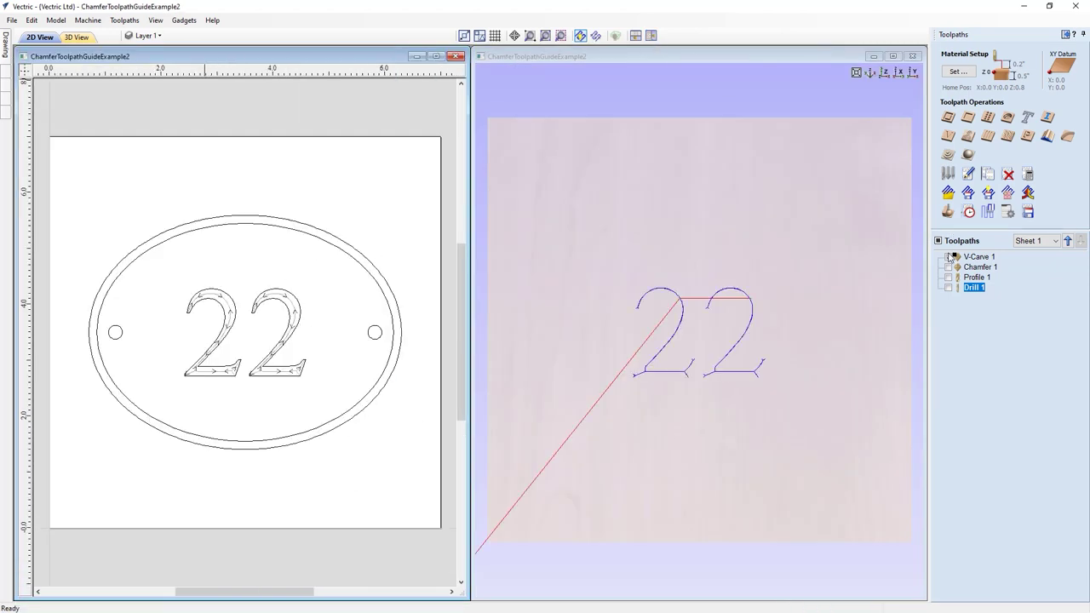
click(947, 211)
click(1010, 258)
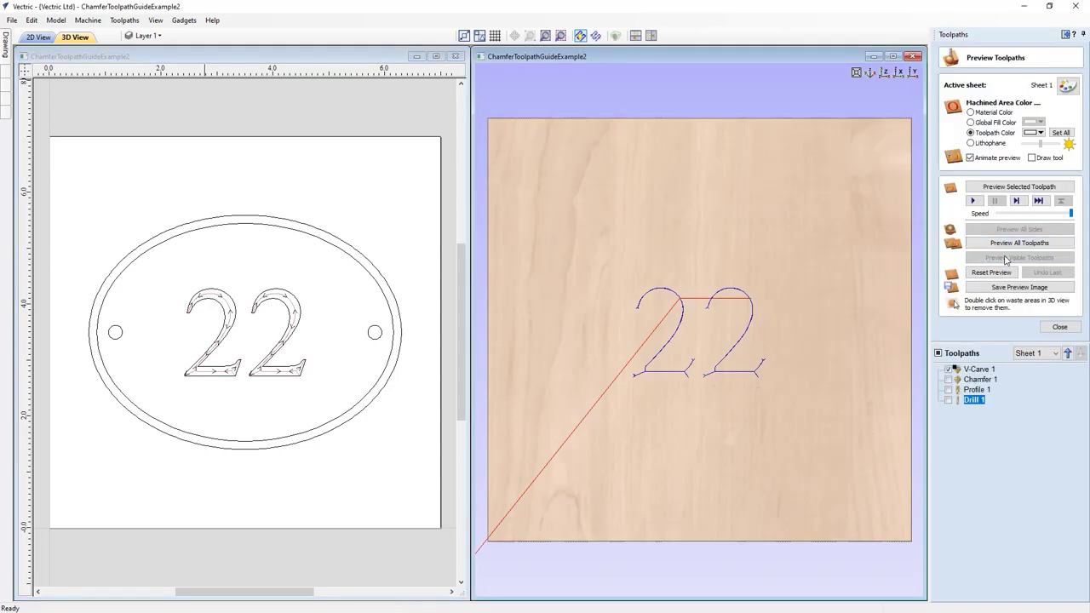
drag(723, 446, 725, 380)
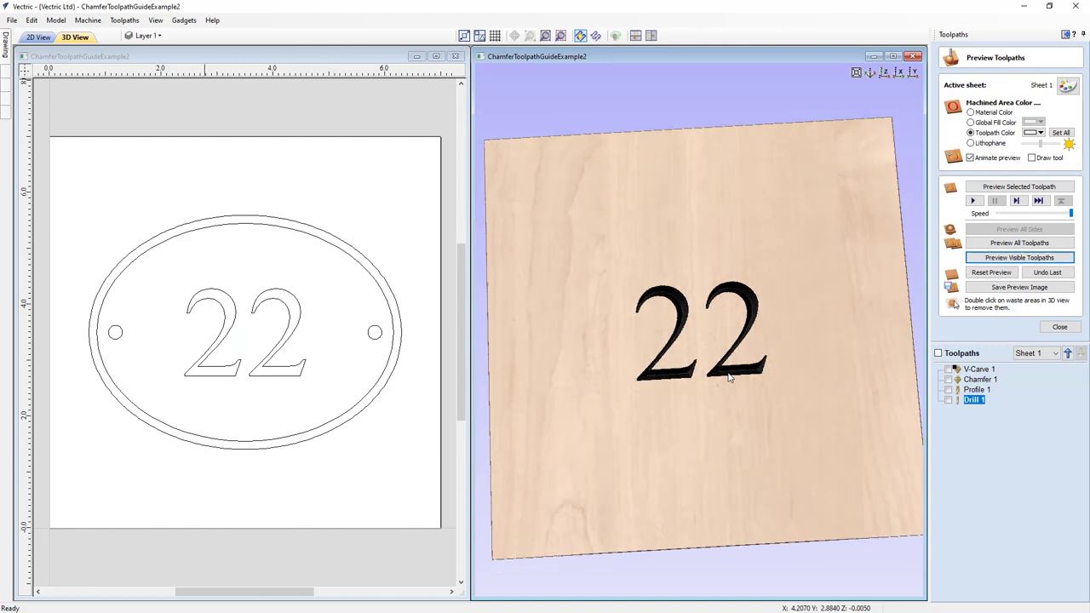
Step: Simulate the Chamfer 1 toolpath around the oval border and inspect the chamfered edge in 3D
click(949, 379)
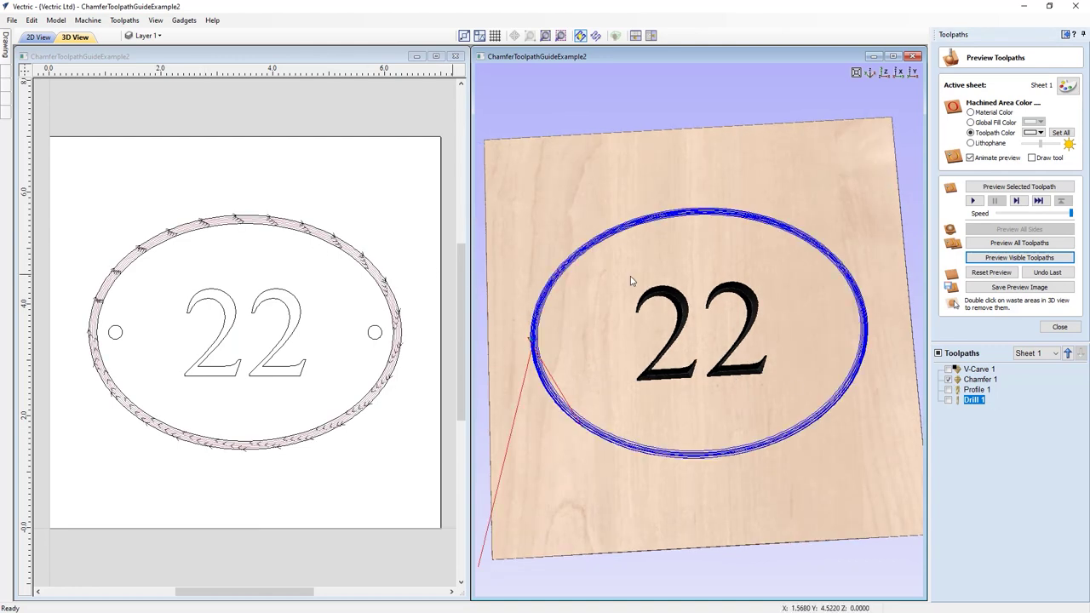
click(989, 257)
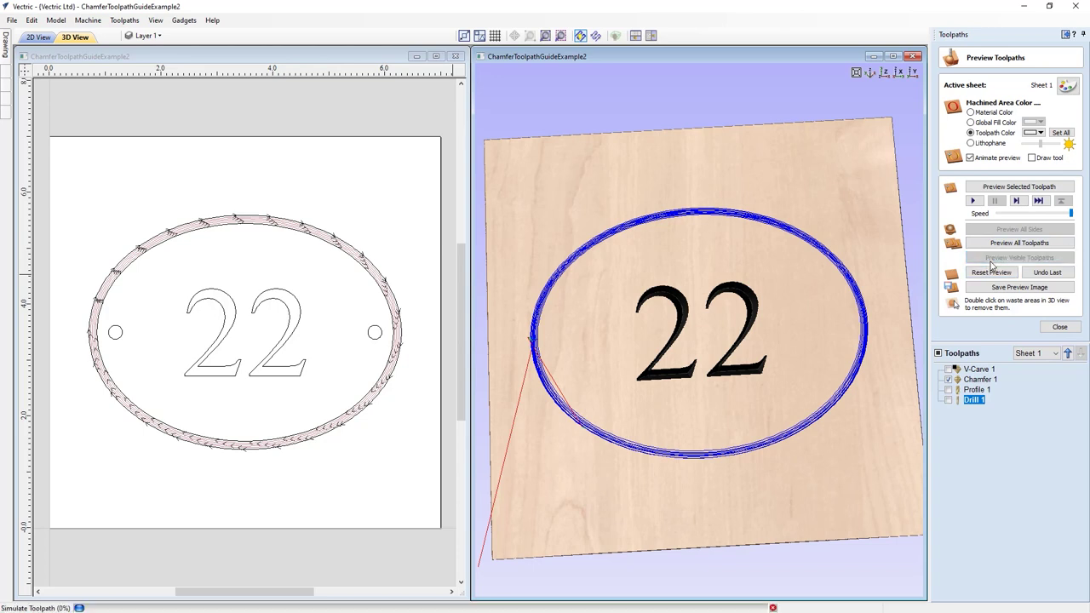
drag(649, 374, 643, 351)
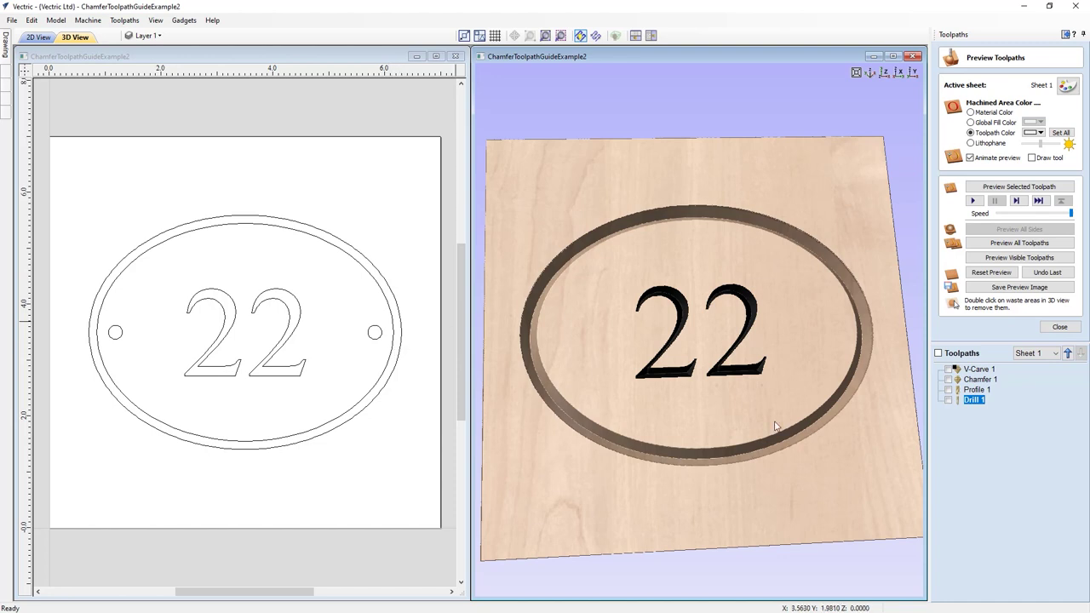
Step: Simulate the Profile 1 cutout around the oval and the Drill 1 toolpath for the two screw holes
click(948, 389)
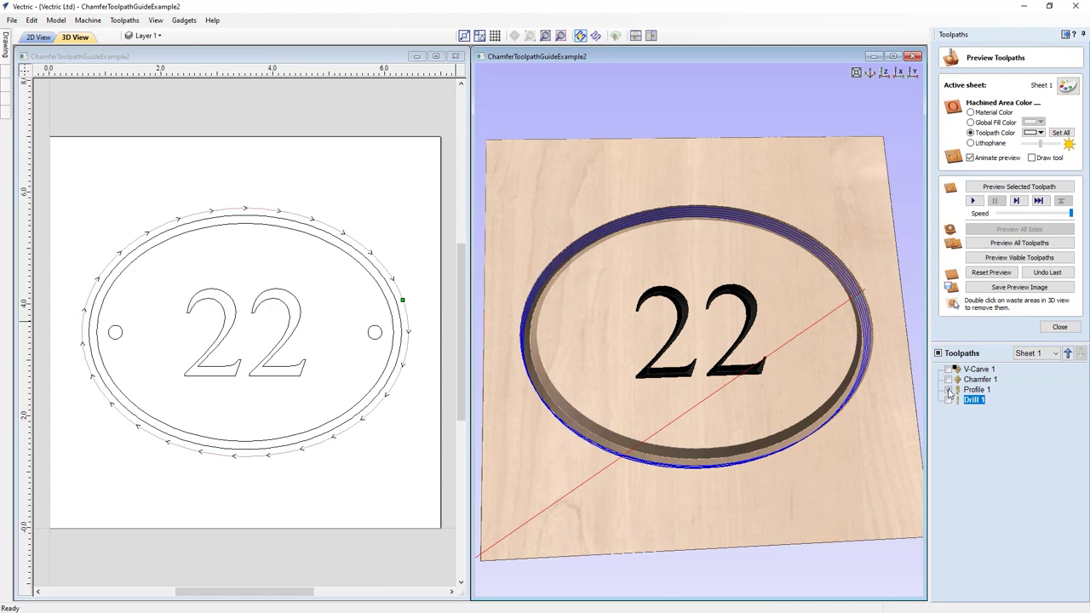
click(991, 259)
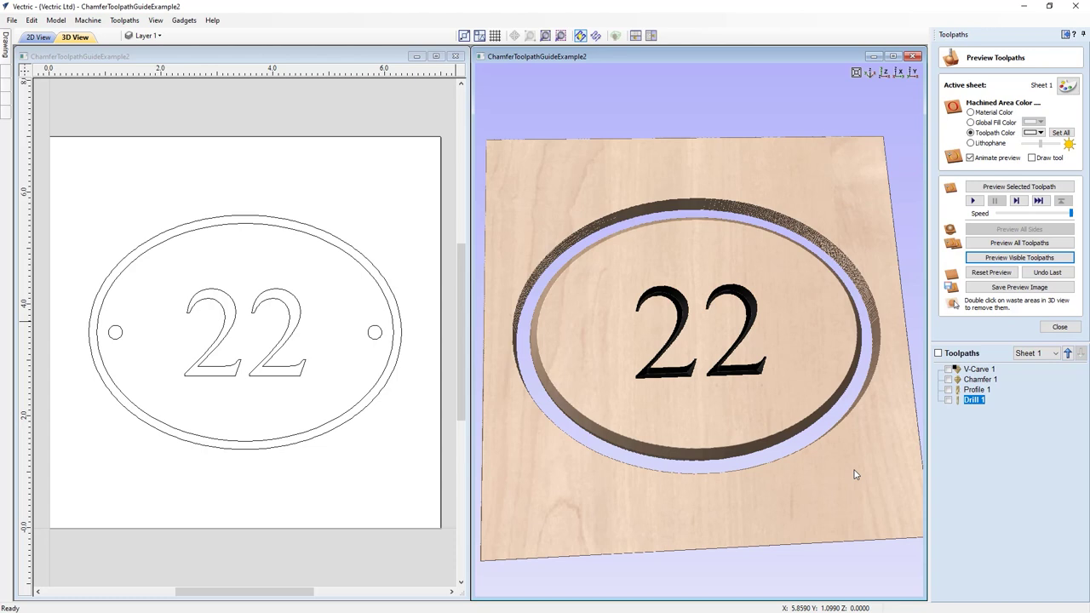
click(950, 400)
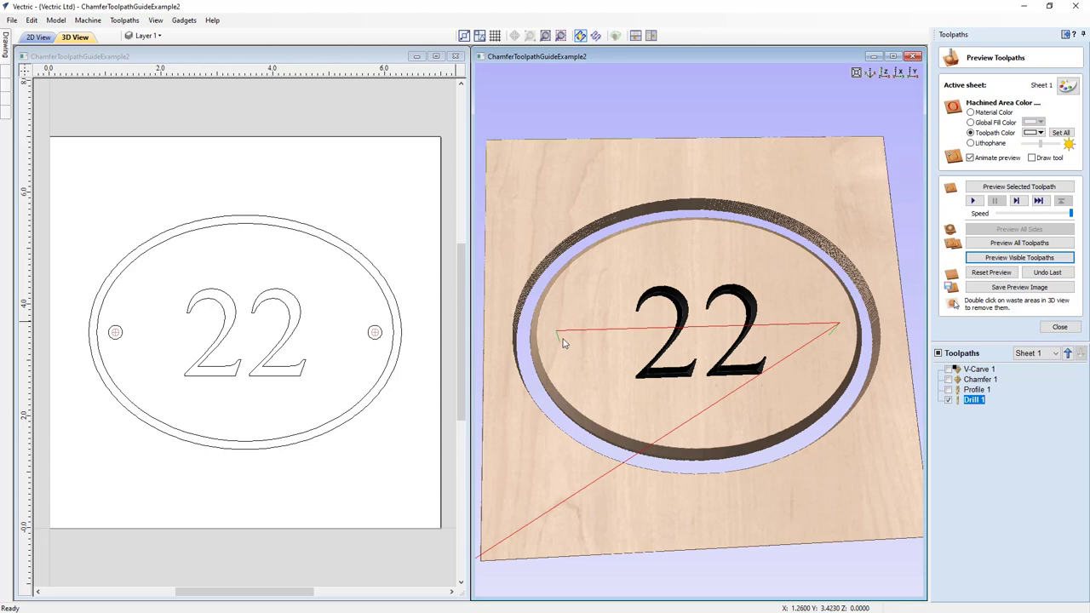
click(1019, 258)
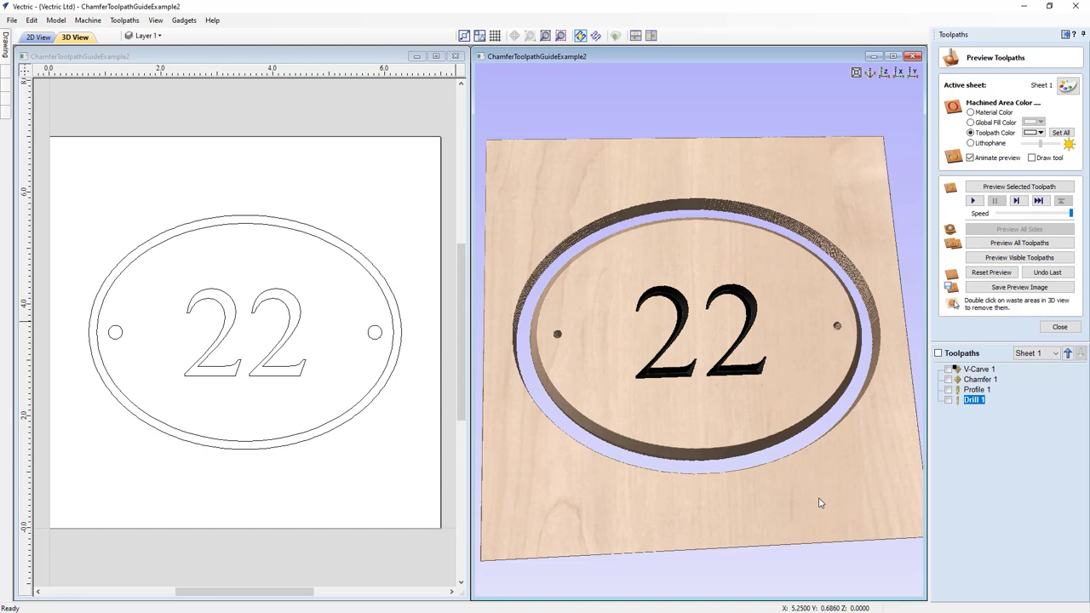
Step: Remove the waste material around the oval sign, inspect the sign at an angle and from above, and close the preview
double_click(818, 504)
drag(703, 449, 775, 244)
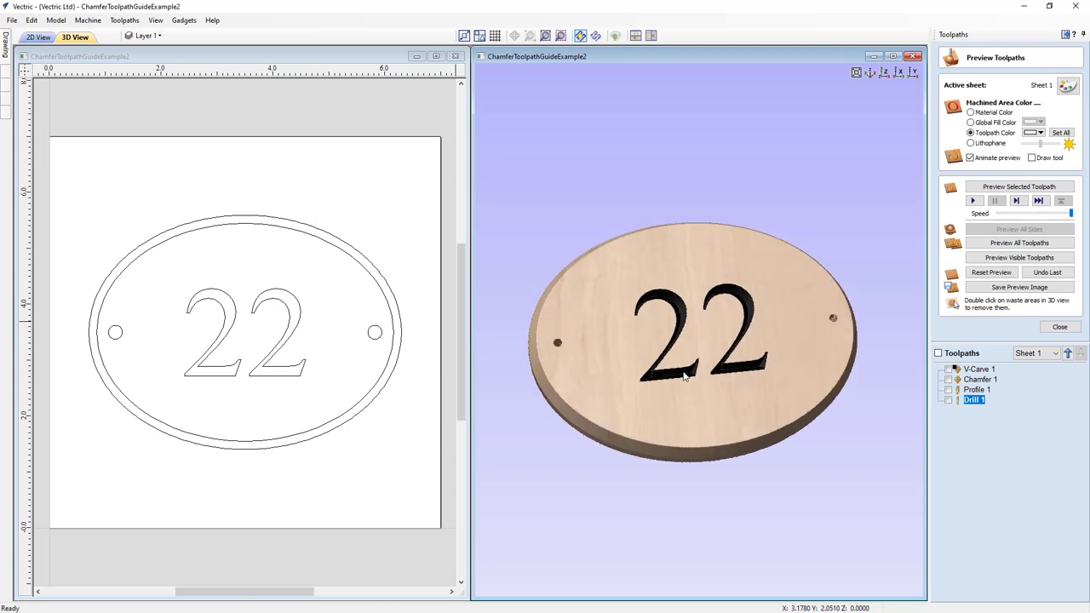
click(885, 73)
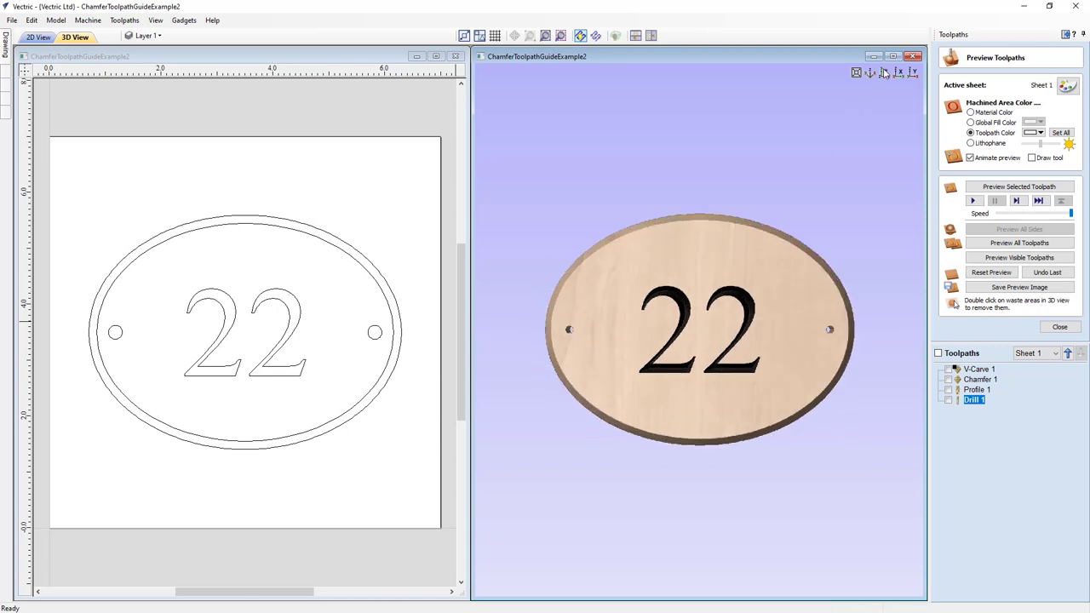
click(1059, 329)
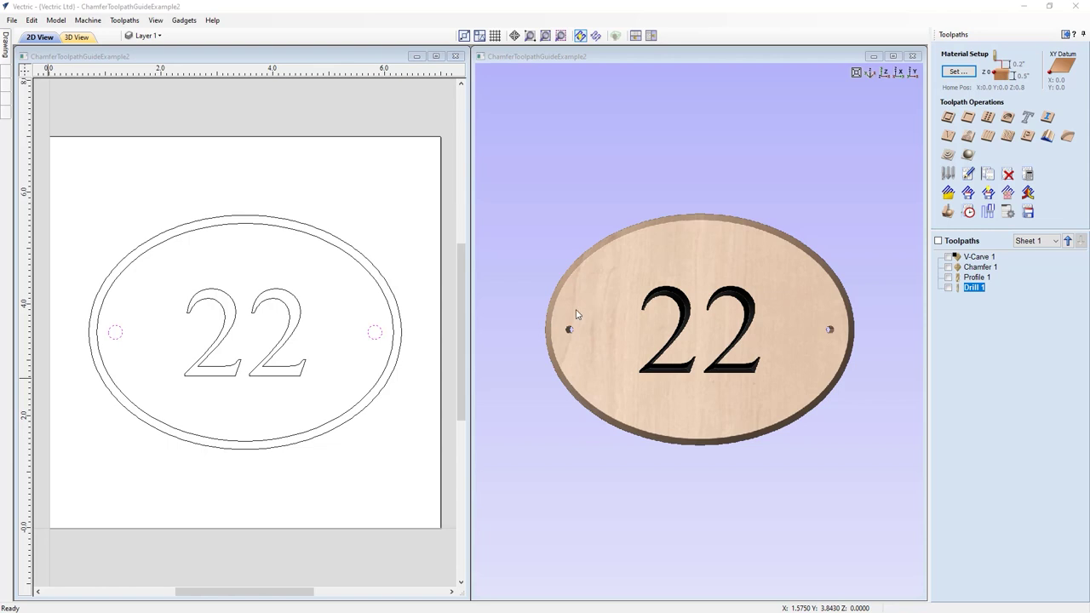
Step: Set up a chamfer toolpath on the two screw-hole circles with the width set to half of 0.25 inches (0.125)
click(119, 343)
click(118, 343)
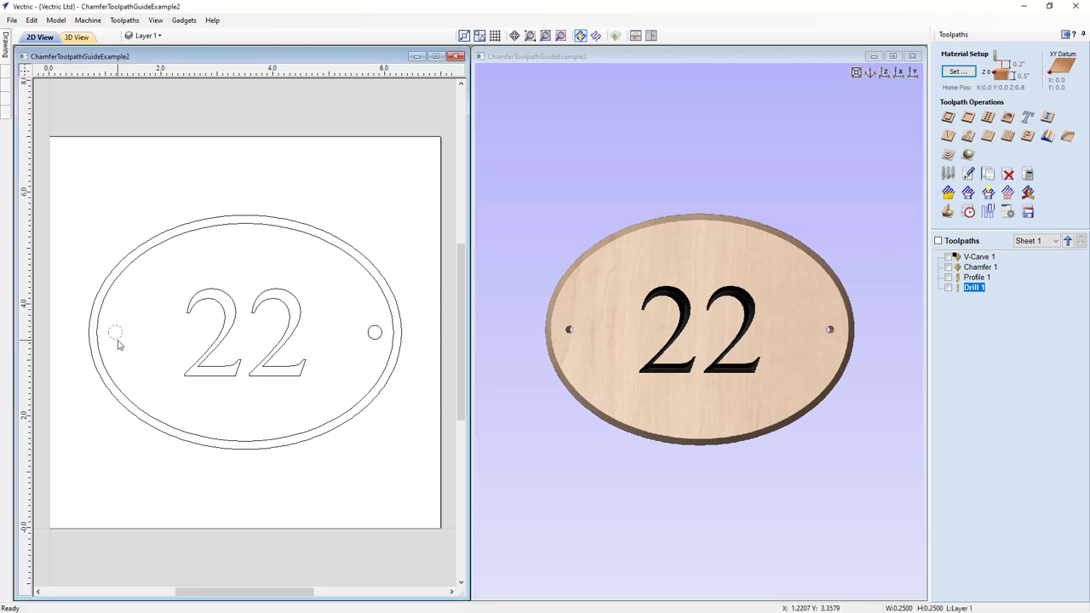
shift+click(376, 339)
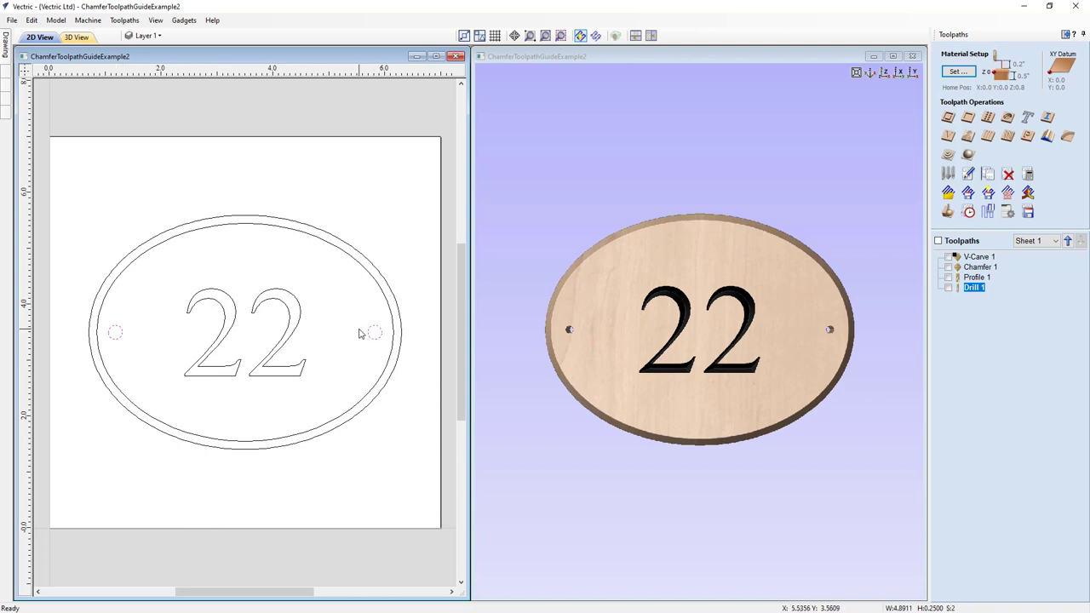
click(1067, 136)
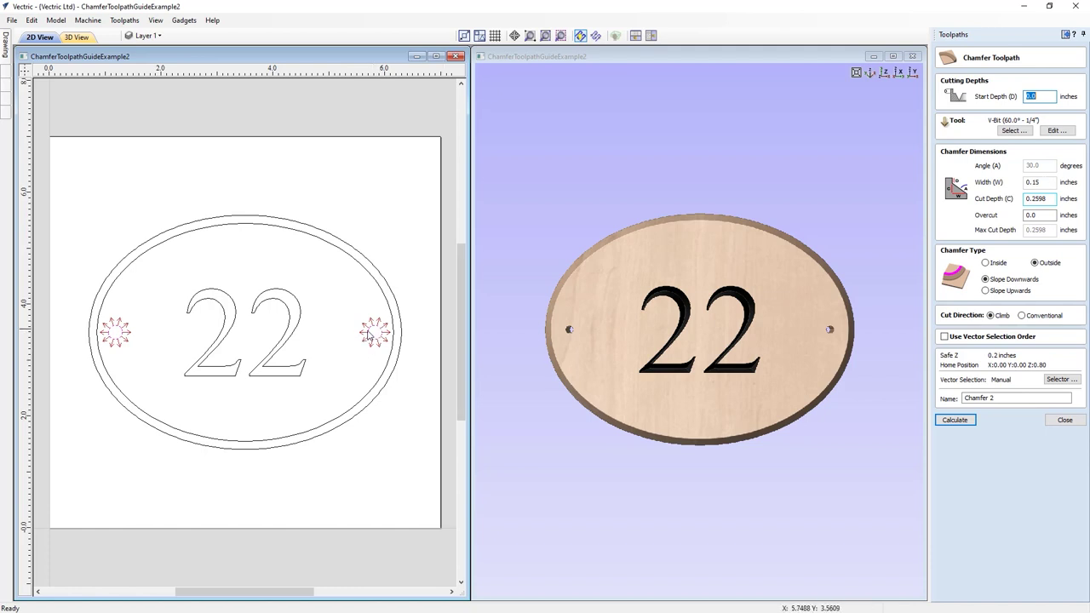
double_click(1047, 182)
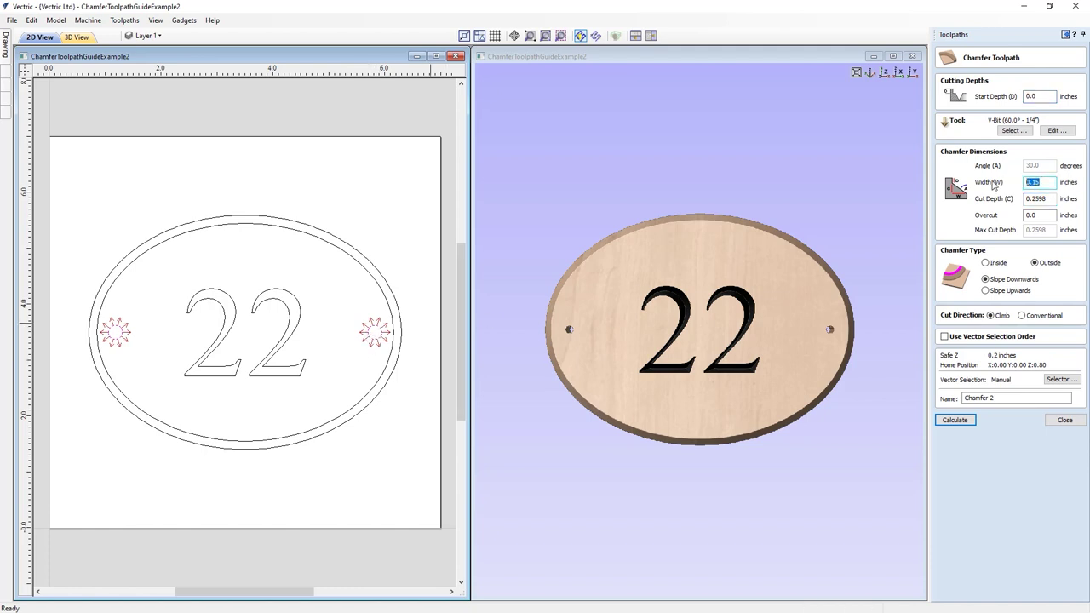
text(.25)
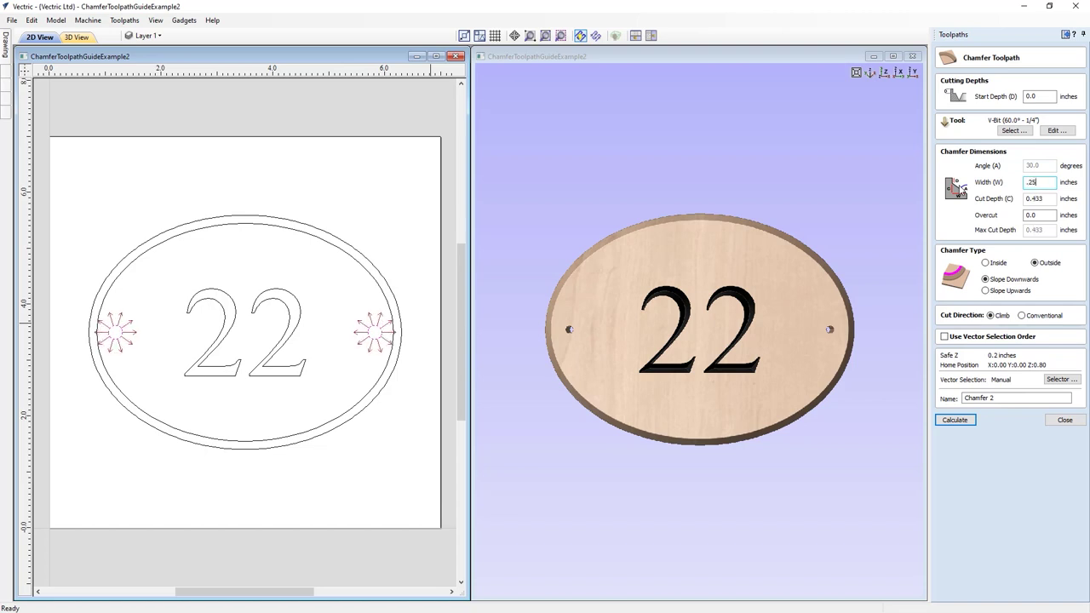
text(/2)
key(equal)
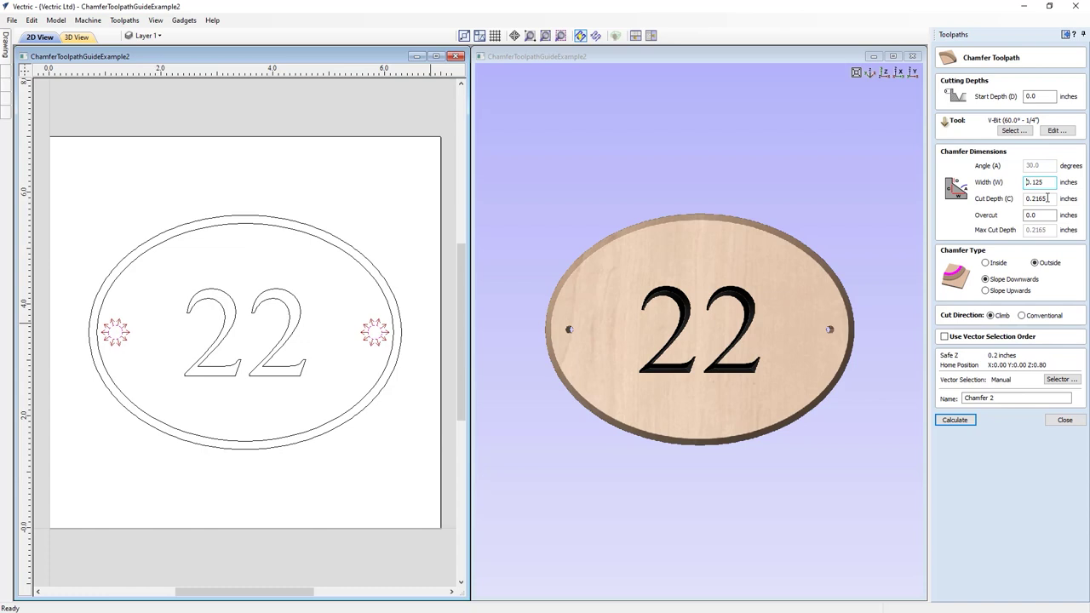
Step: Set the 60° V-bit's pass depth to 0.217 inches and calculate the screw-hole chamfer on the inside of the circles
click(1054, 131)
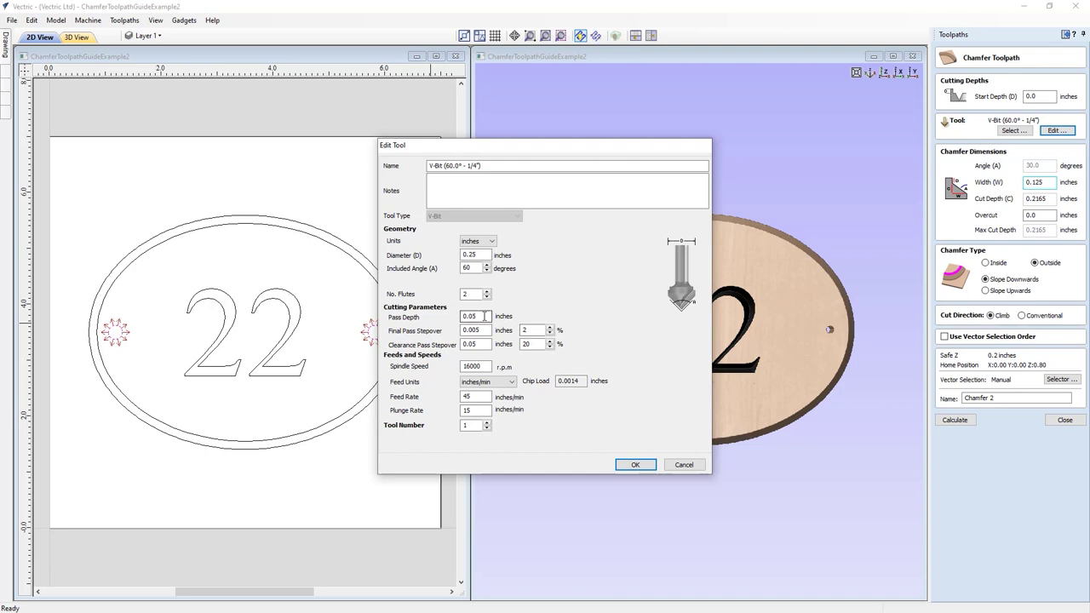
double_click(484, 316)
text(0.217)
click(634, 465)
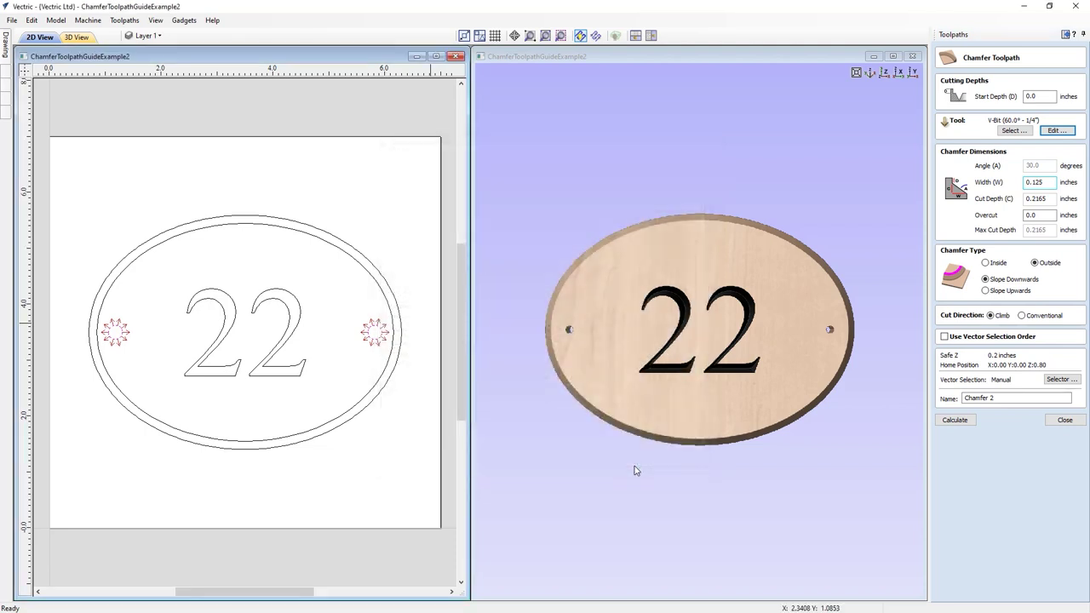
click(1001, 266)
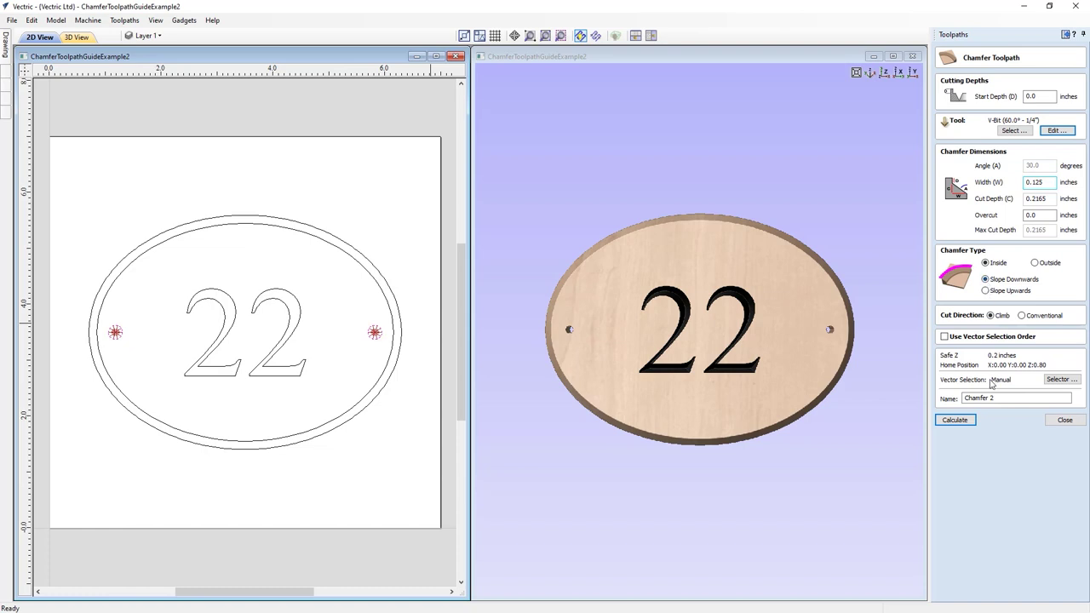
click(964, 423)
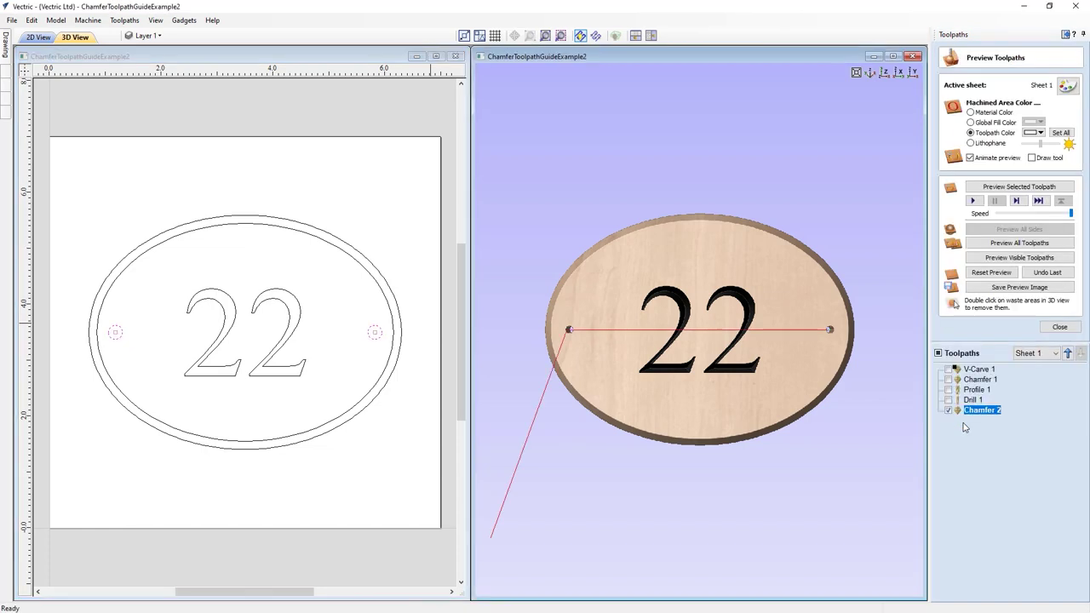
Step: Simulate the Chamfer 2 toolpath and inspect the chamfered screw holes in 3D from several angles and from above
click(1008, 259)
drag(706, 472, 788, 379)
click(948, 410)
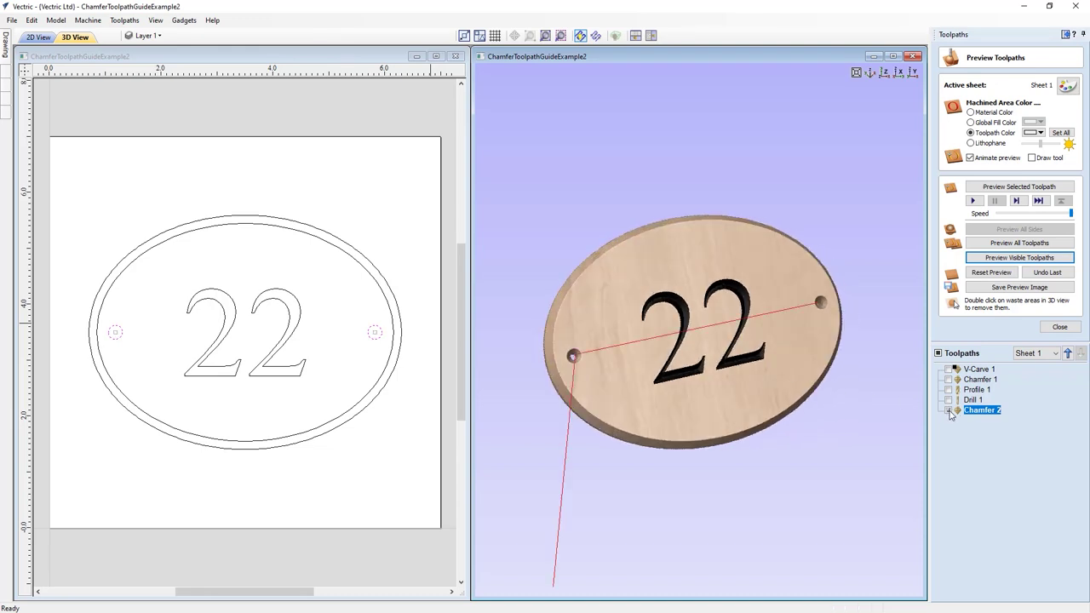
drag(741, 419, 592, 308)
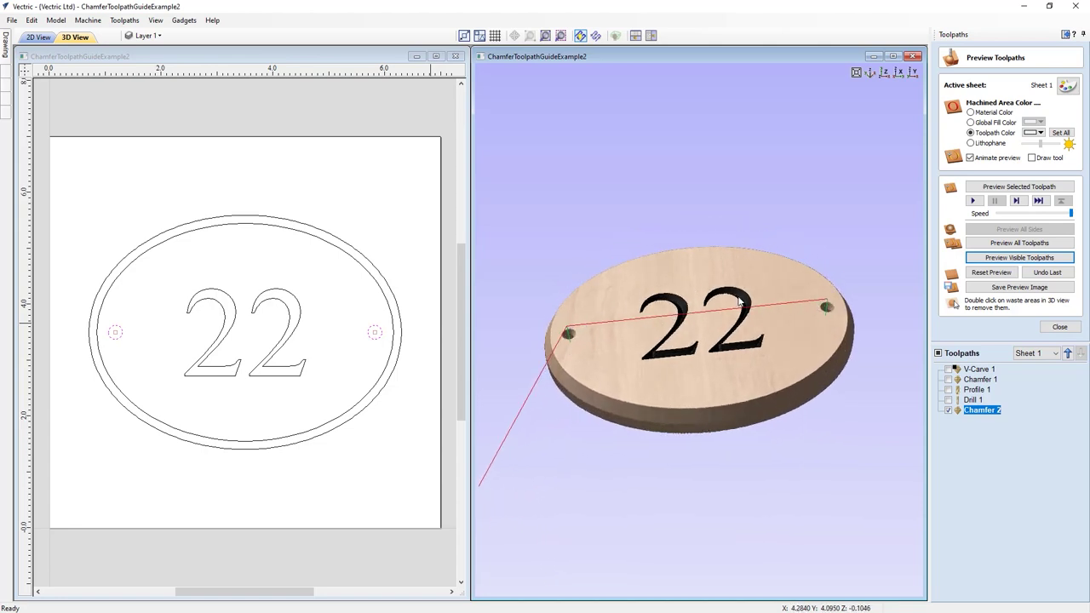
drag(736, 317, 729, 368)
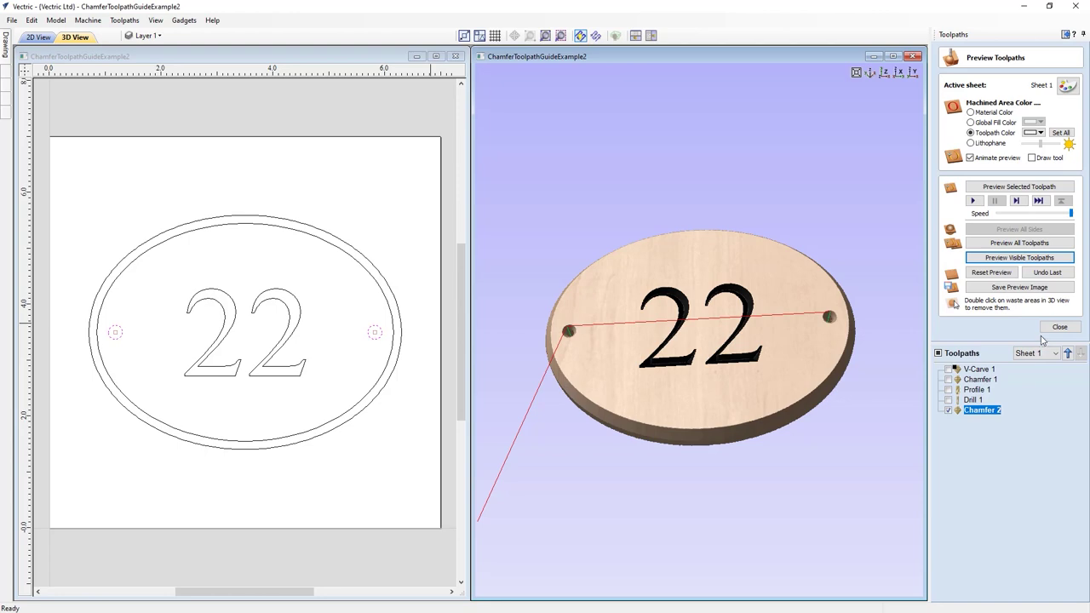
click(886, 74)
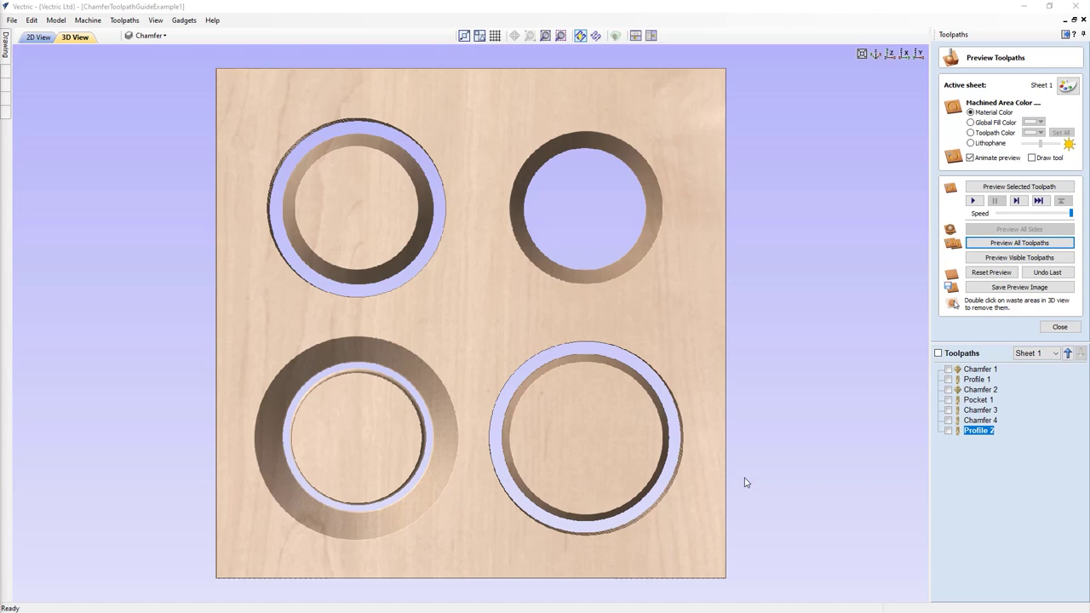
Step: In ChamferToolpathGuideExample1, leave the preview, show the 2D and 3D views side by side, and review the Chamfer 1 toolpath's settings
click(1060, 327)
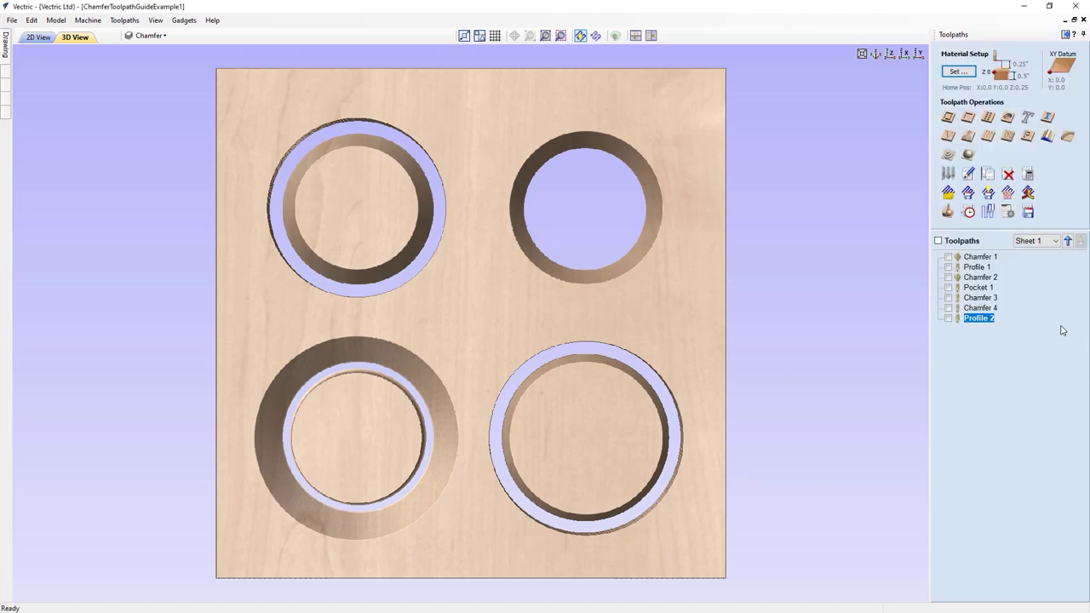
click(652, 36)
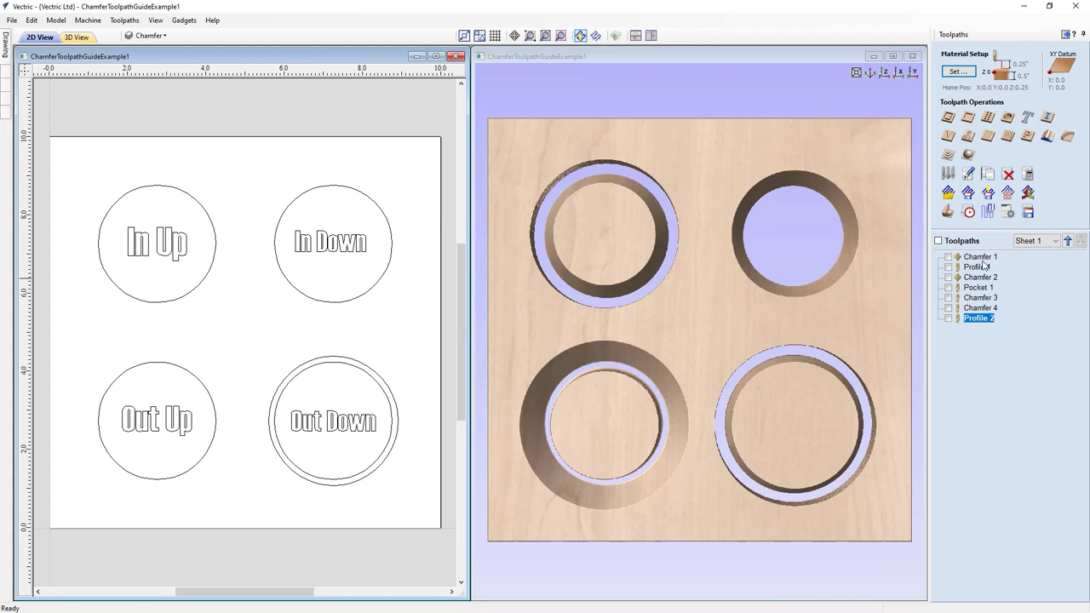
mouse_move(971, 263)
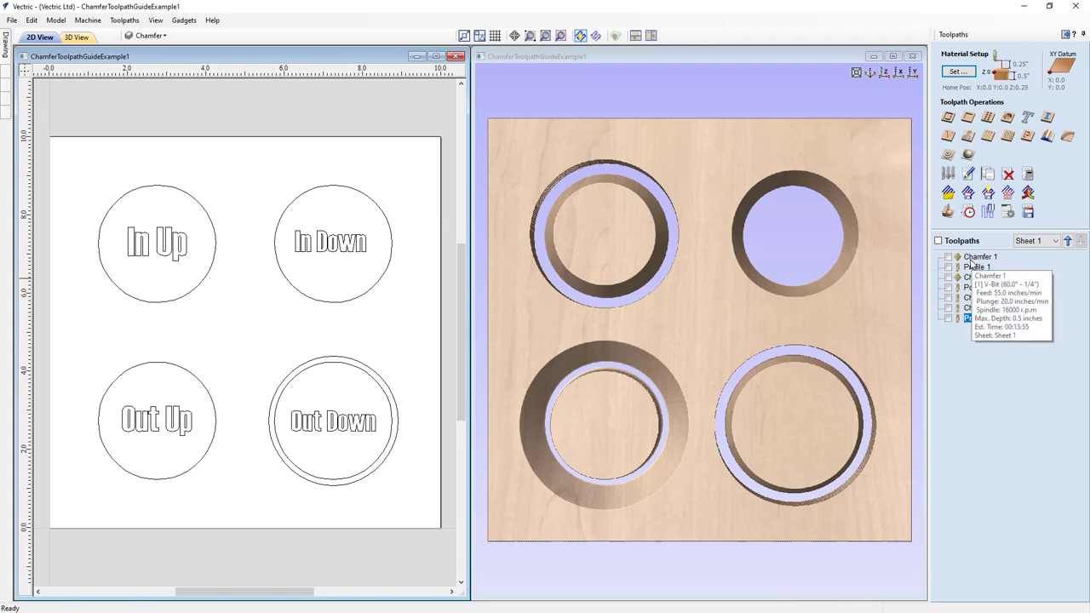
double_click(971, 257)
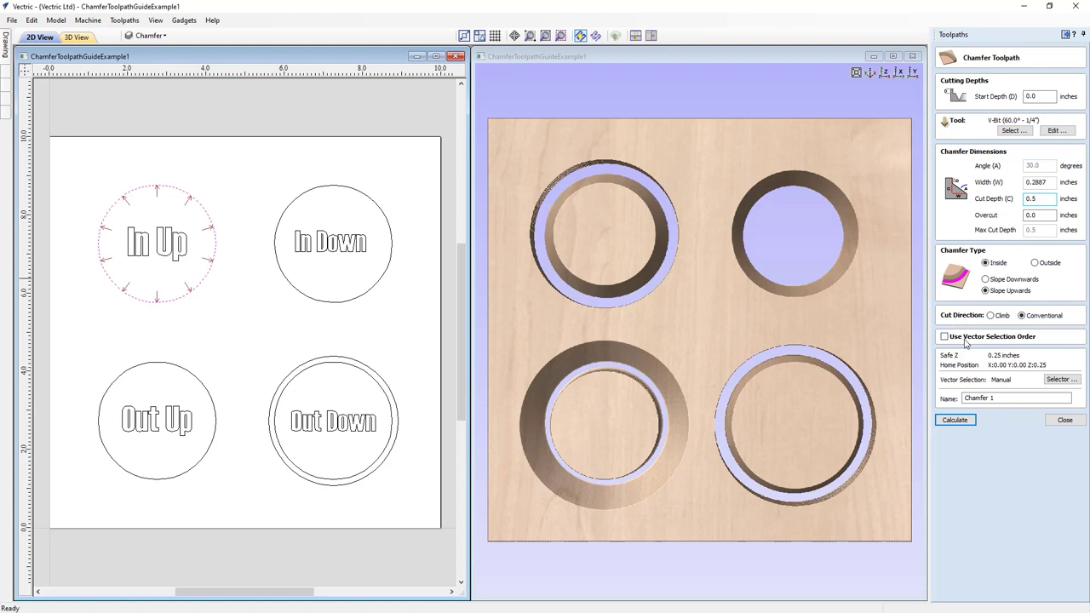
click(1070, 423)
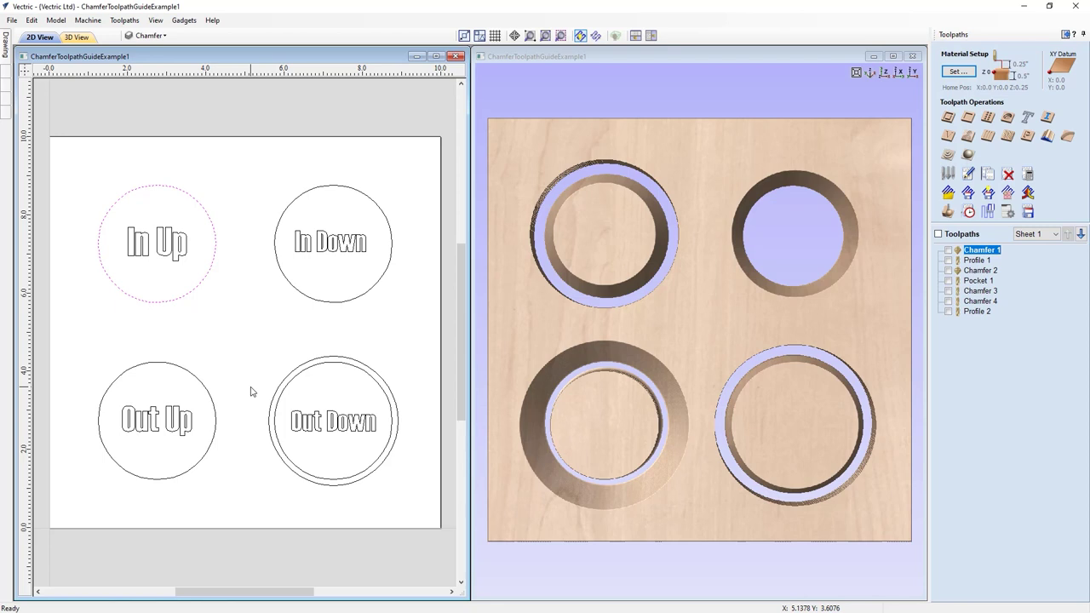
Step: Calculate a chamfer toolpath using vector selection order on the Out Up, inner Out Down, In Up and In Down circles, selected in that sequence
click(1067, 136)
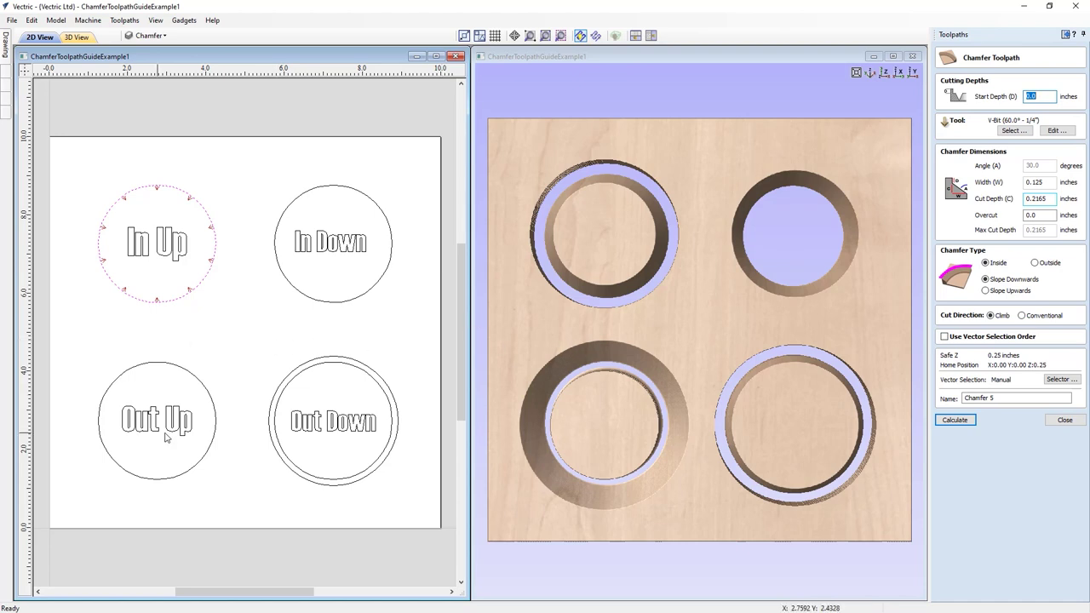
click(214, 414)
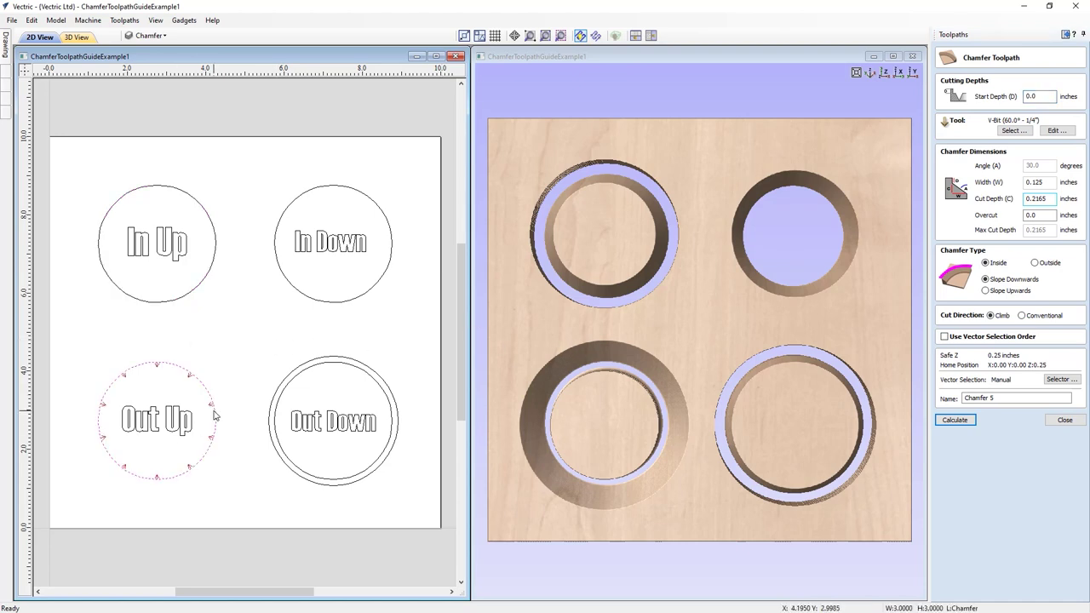
shift+click(282, 400)
shift+click(189, 300)
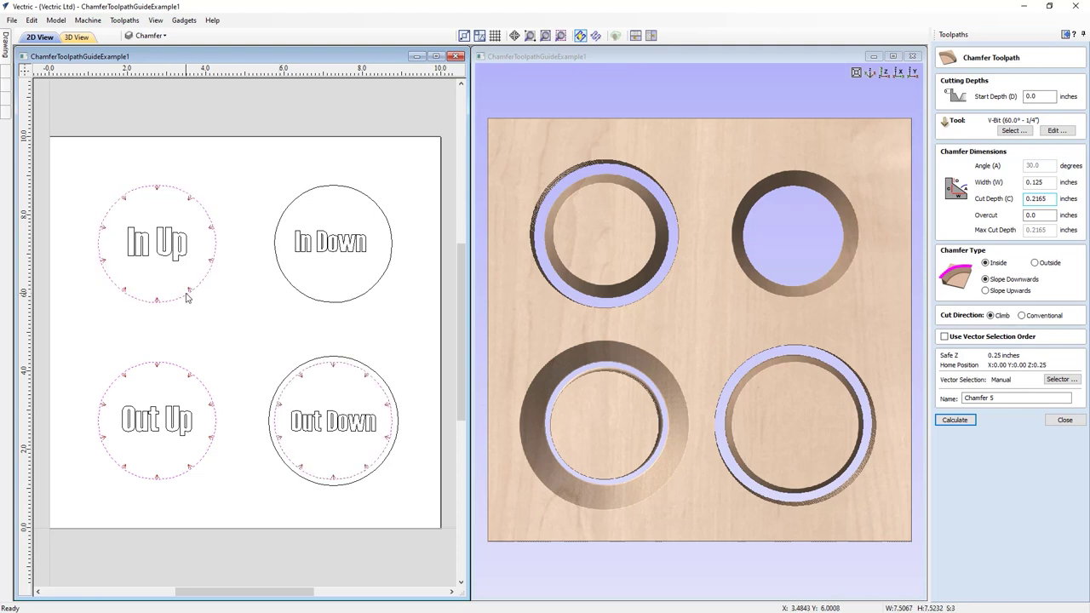
shift+click(298, 296)
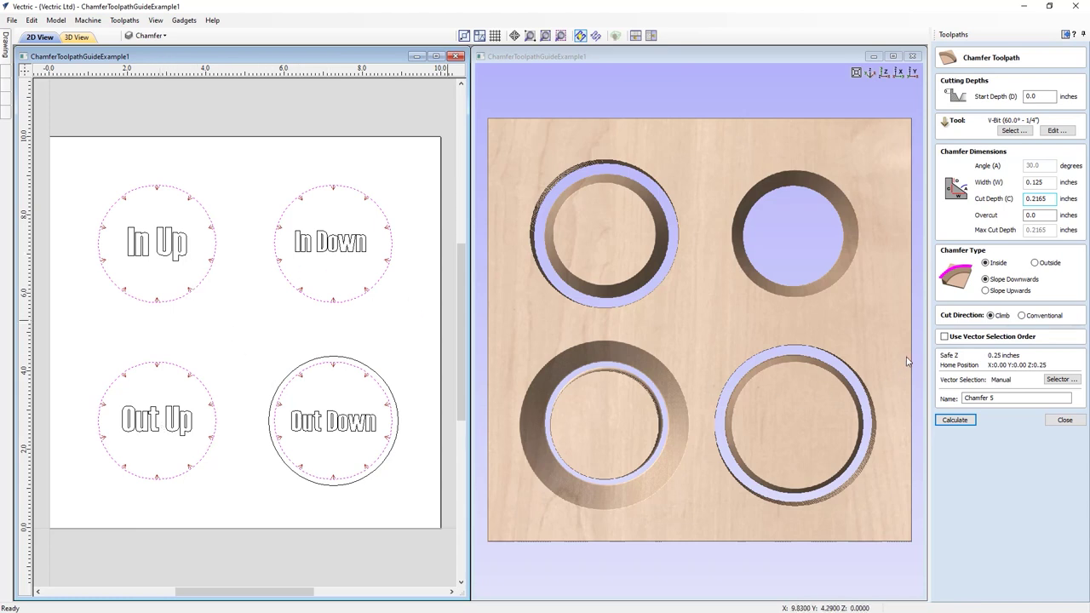
click(943, 336)
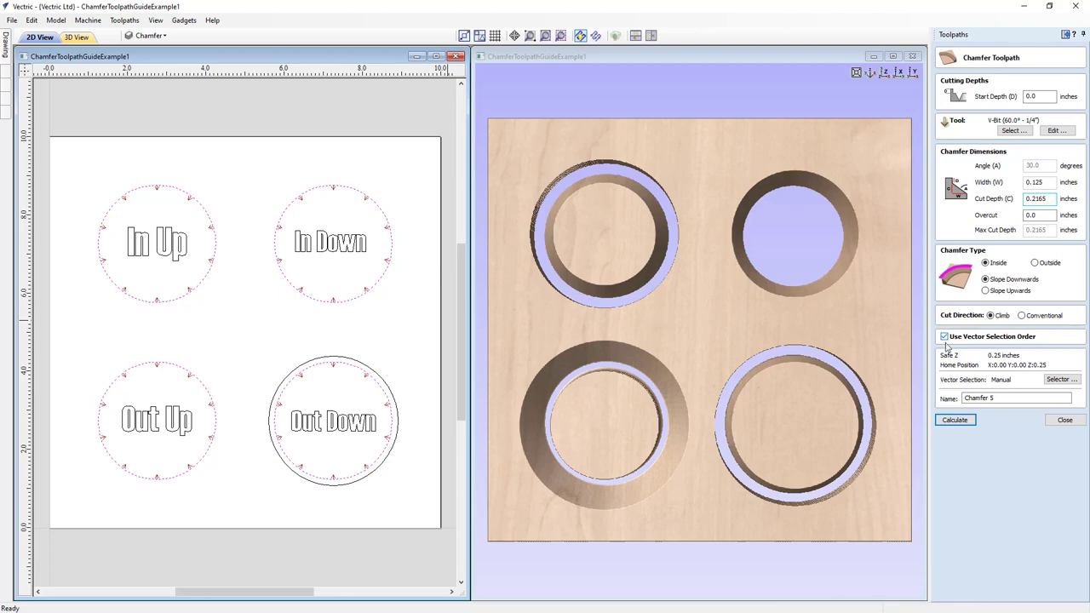
click(954, 420)
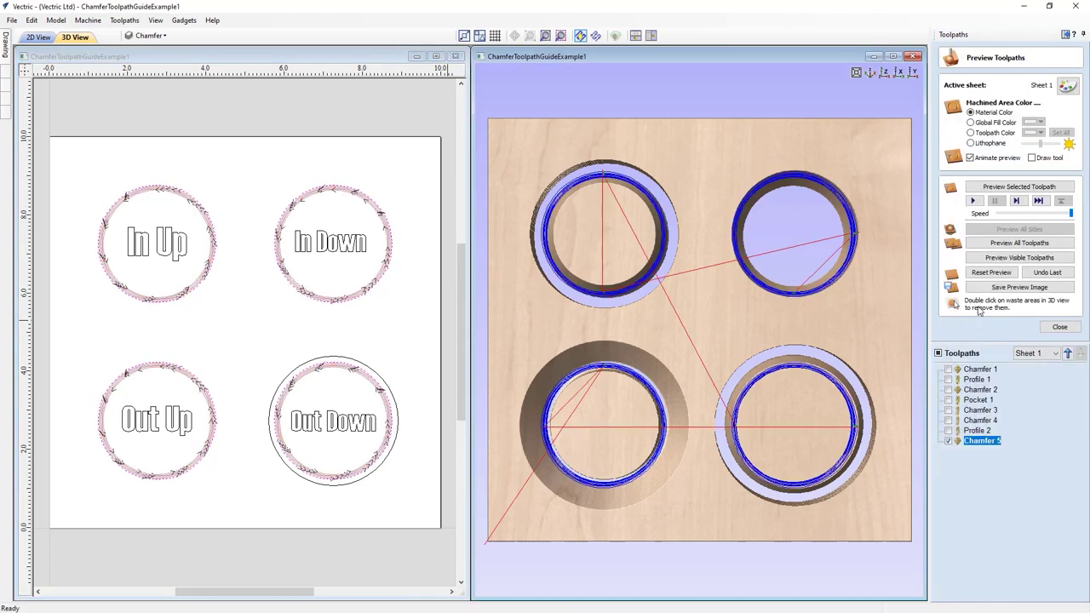
Step: Reset the simulated material, examine the new chamfer's cutting order at an angle in 3D, and leave the preview
click(990, 272)
drag(724, 452, 695, 334)
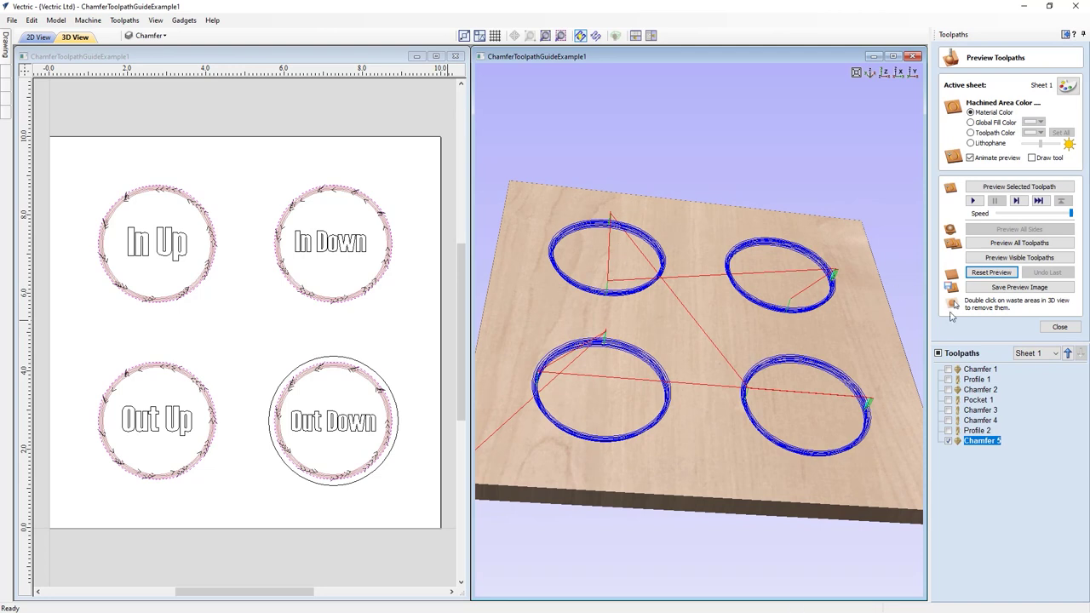
click(1059, 327)
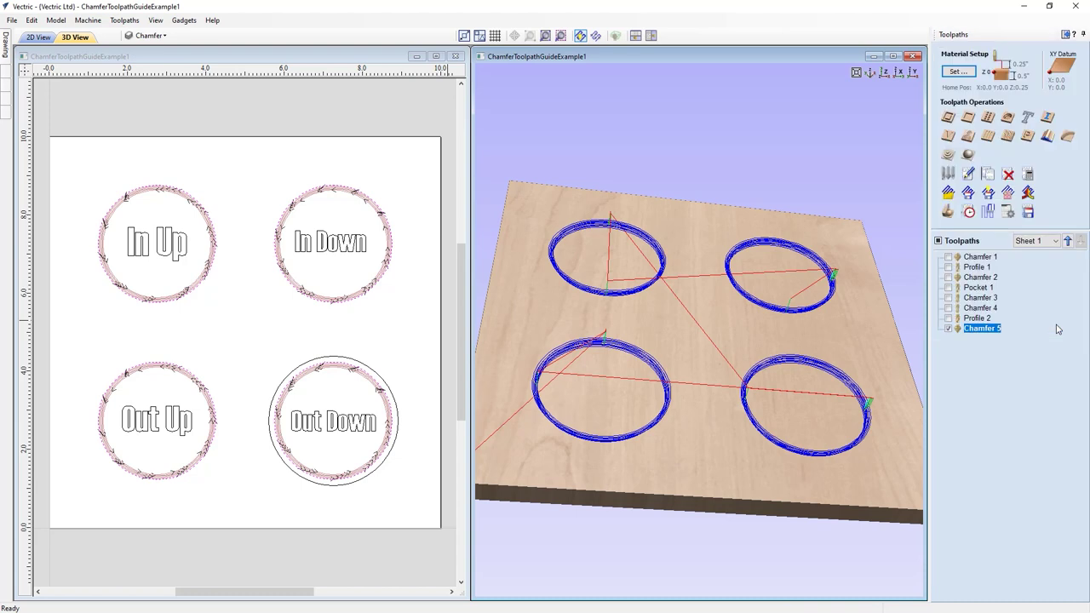
Step: Reopen the Chamfer 5 toolpath, review its Vector Selector filters, and close both without changes
double_click(986, 330)
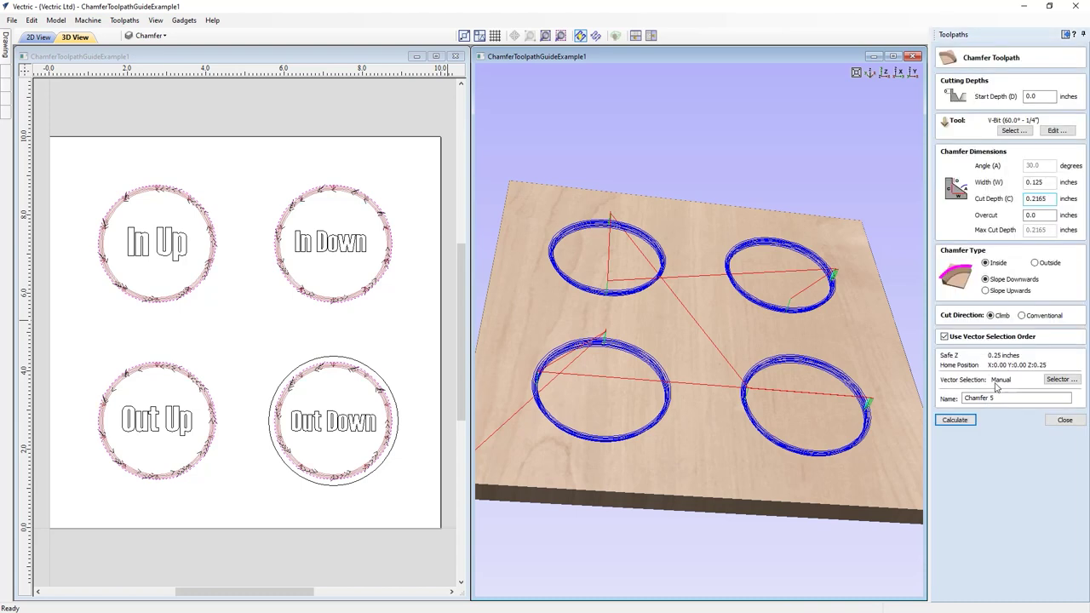
click(1061, 381)
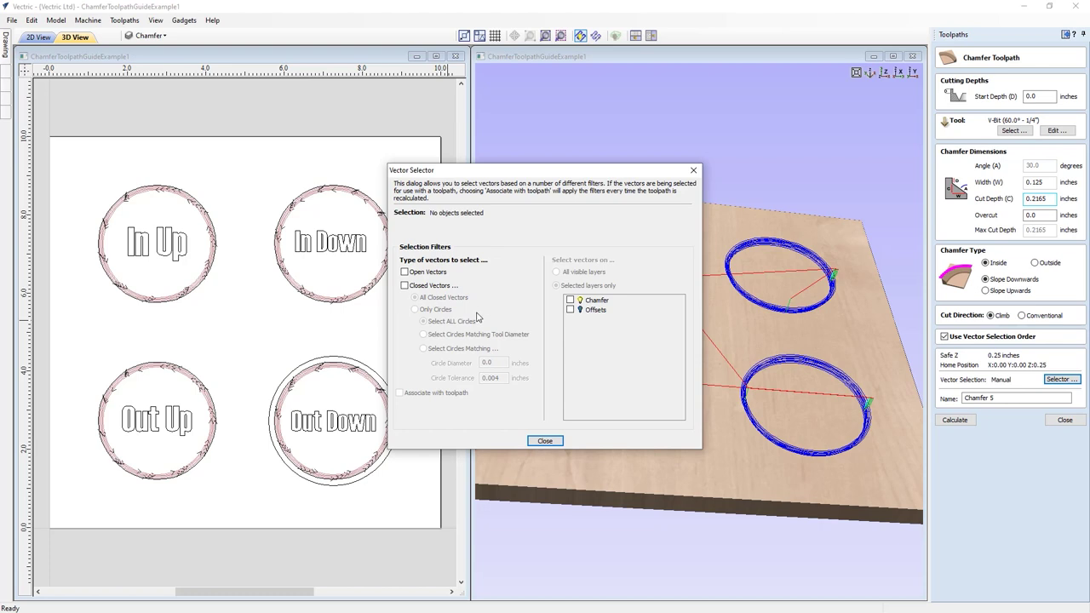
click(542, 442)
click(1066, 422)
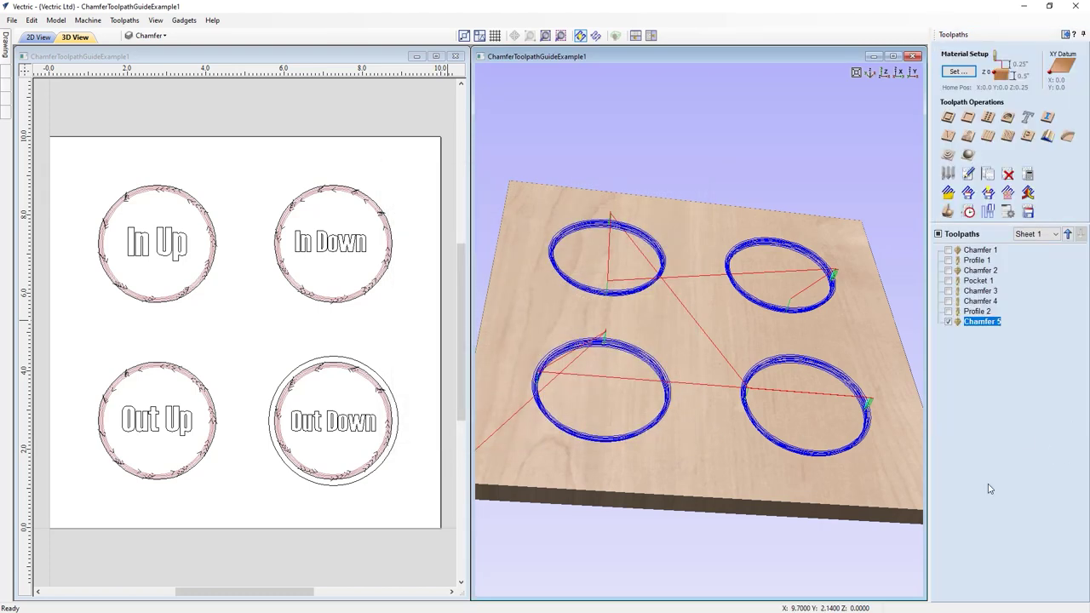